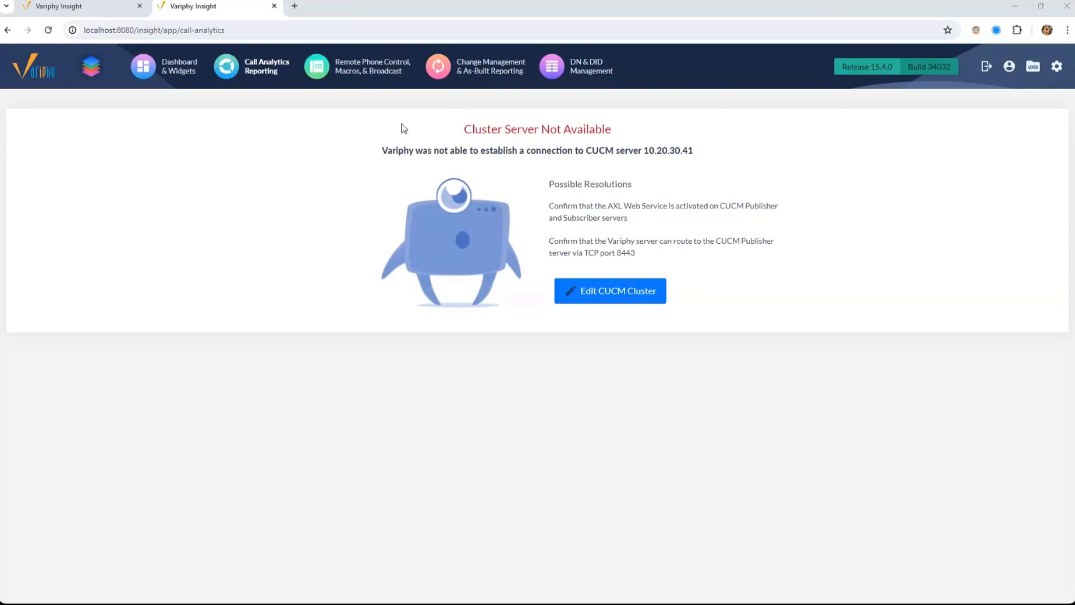
Leave the Call Analytics cluster connection error for the Dashboard & Widgets page
{"action": "left_click_drag", "start_coordinate": [493, 145], "coordinate": [718, 237]}
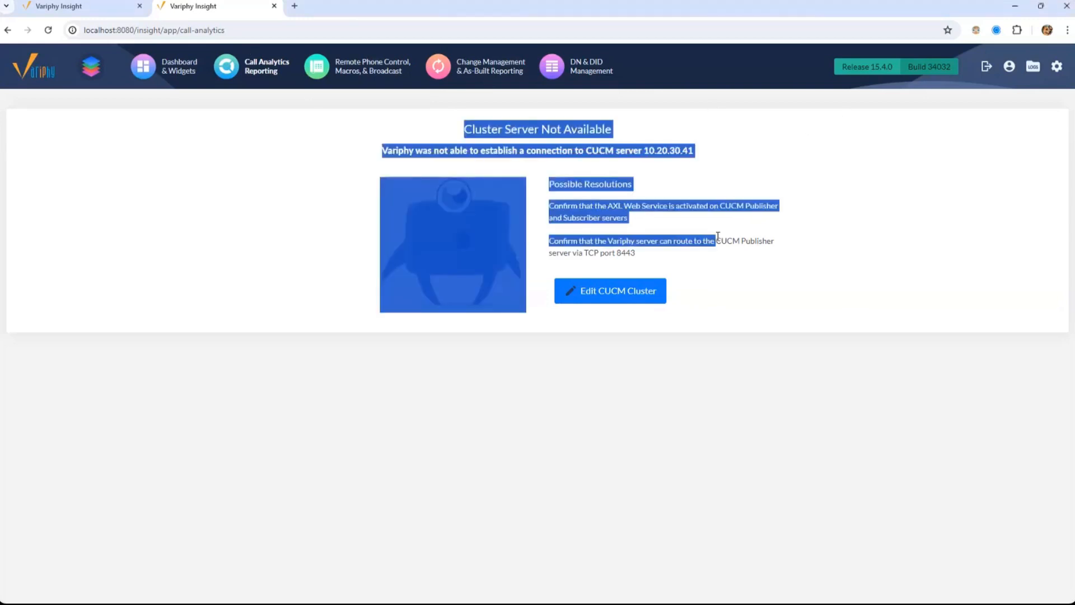
{"action": "left_click", "coordinate": [719, 237]}
{"action": "left_click", "coordinate": [189, 75]}
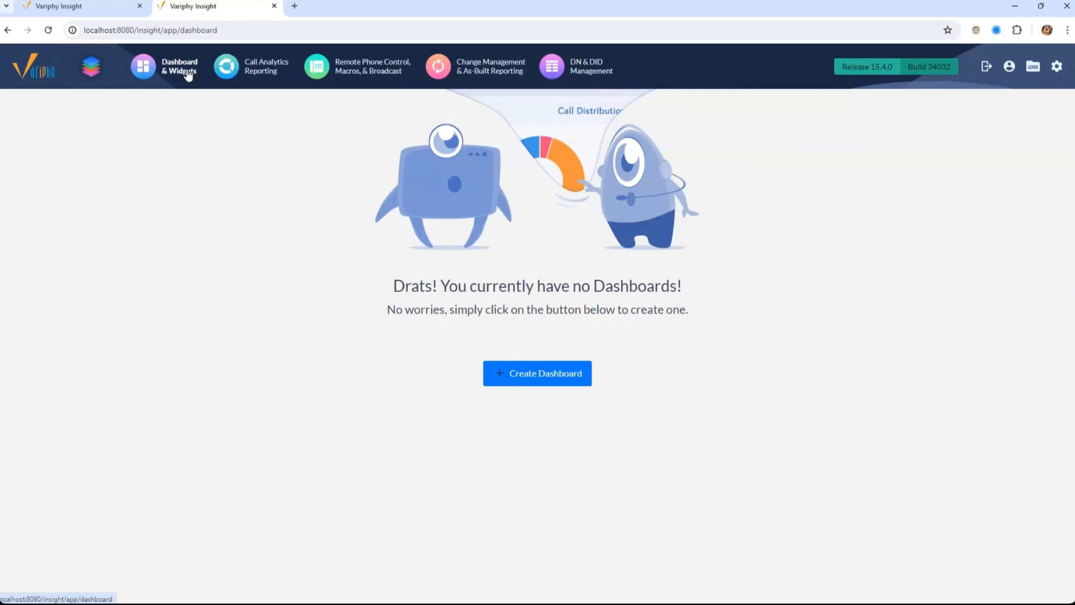
Create and save a new dashboard named with the user's name from the autofill suggestion
{"action": "left_click_drag", "start_coordinate": [449, 287], "coordinate": [641, 285]}
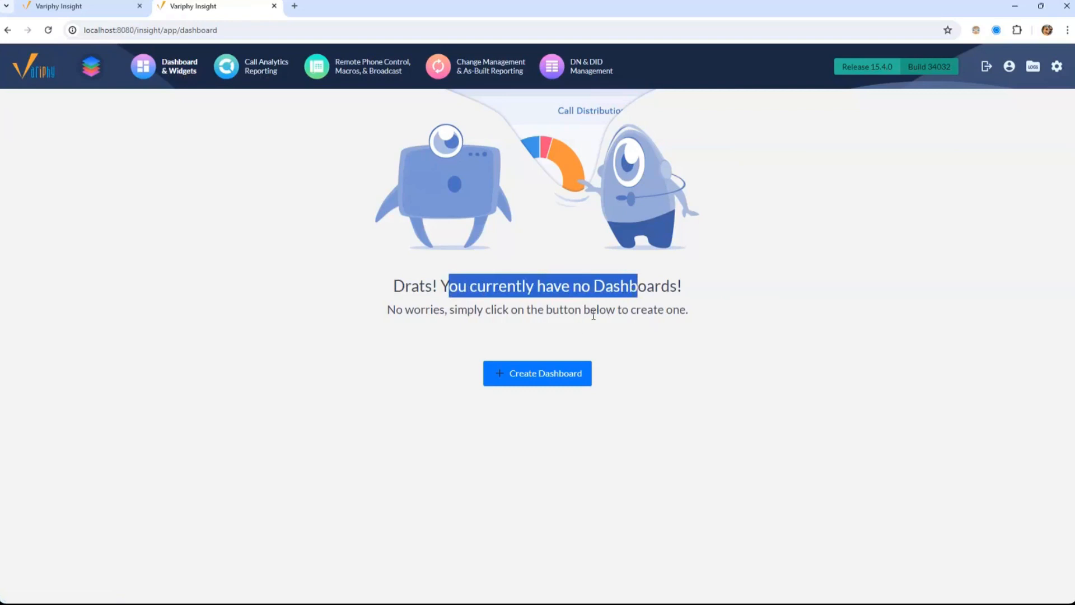
{"action": "left_click", "coordinate": [554, 374]}
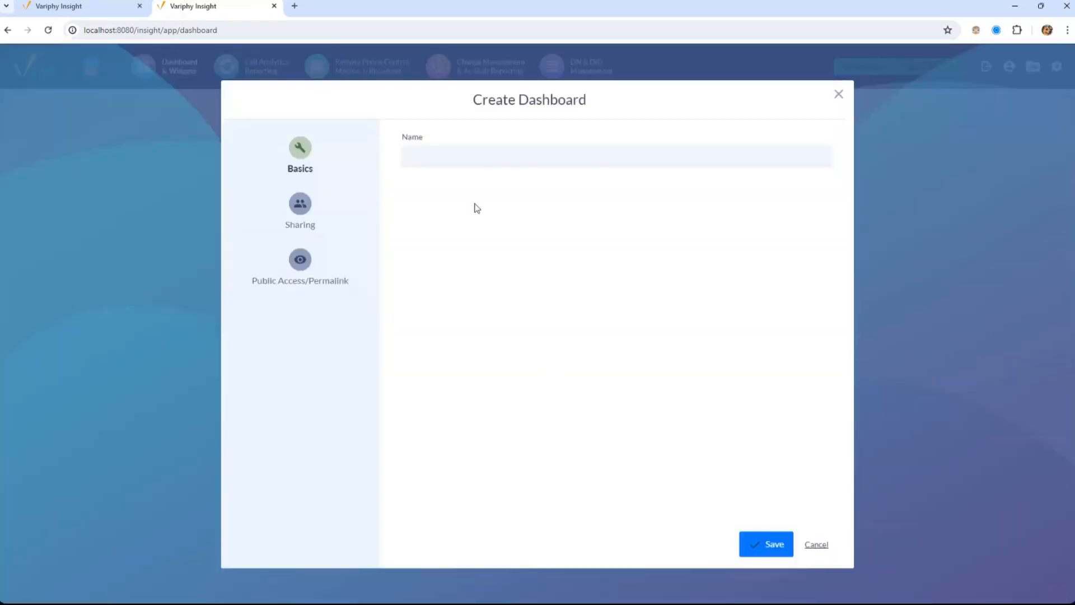
{"action": "left_click", "coordinate": [476, 157]}
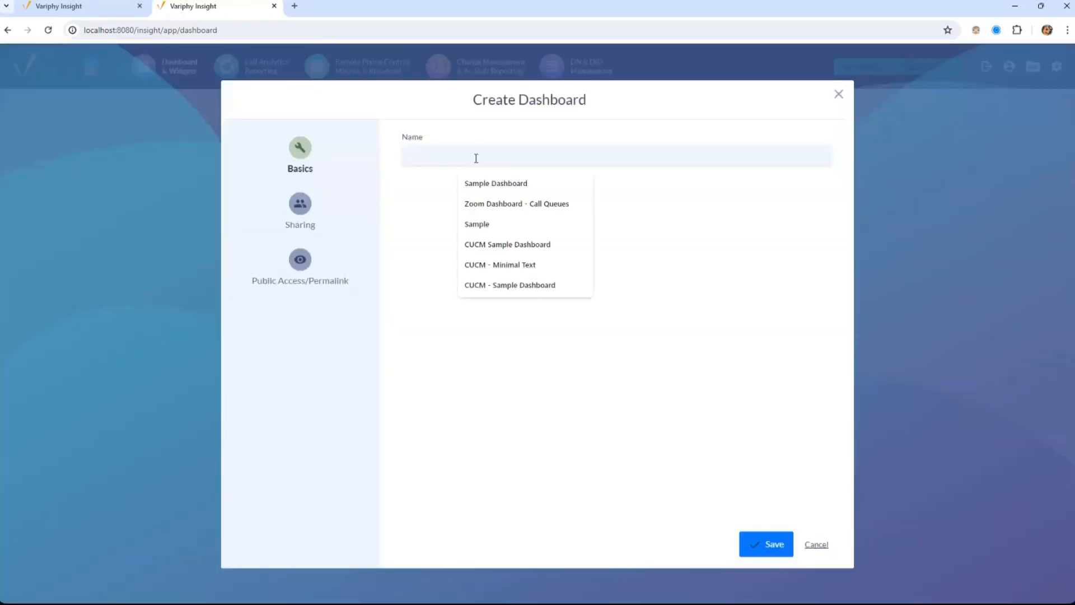
{"action": "type", "text": "<MS"}
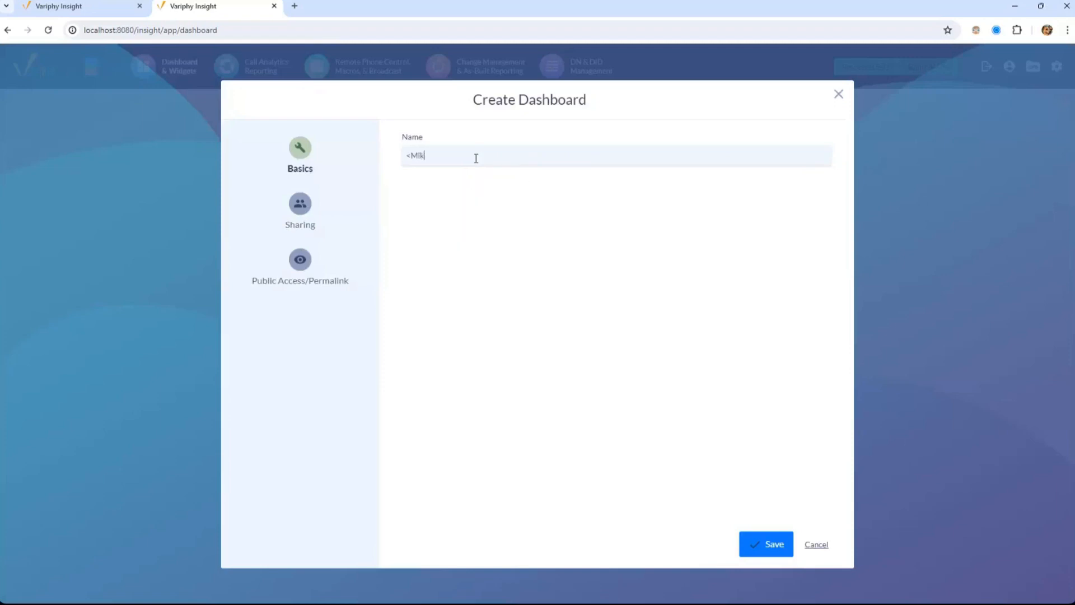
{"action": "key", "text": "BackSpace"}
{"action": "key", "text": "BackSpace"}
{"action": "type", "text": "Mia"}
{"action": "key", "text": "BackSpace"}
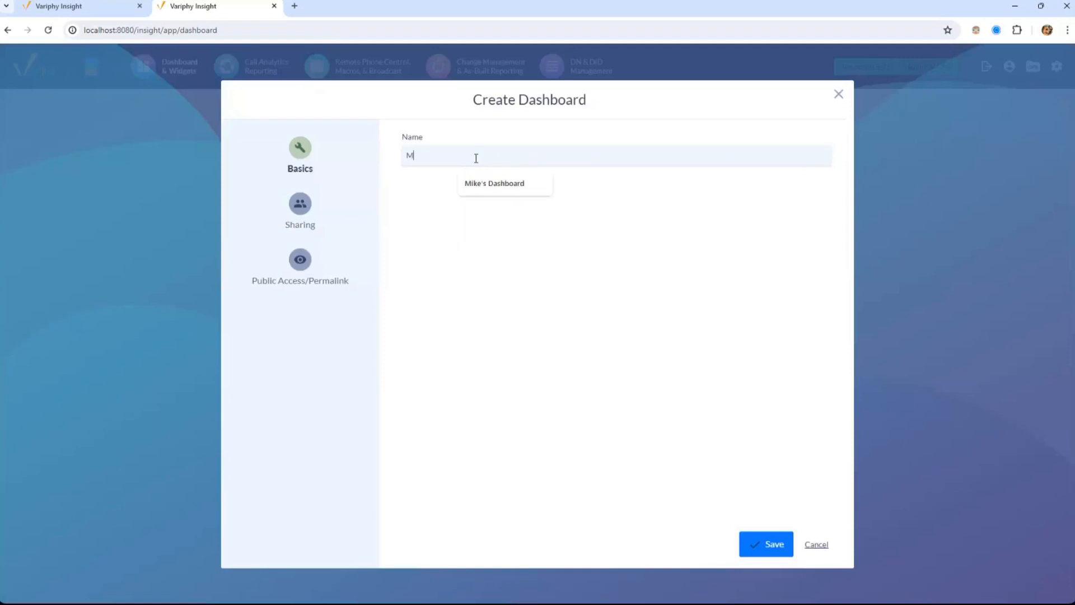
{"action": "left_click", "coordinate": [496, 185]}
{"action": "left_click", "coordinate": [774, 548]}
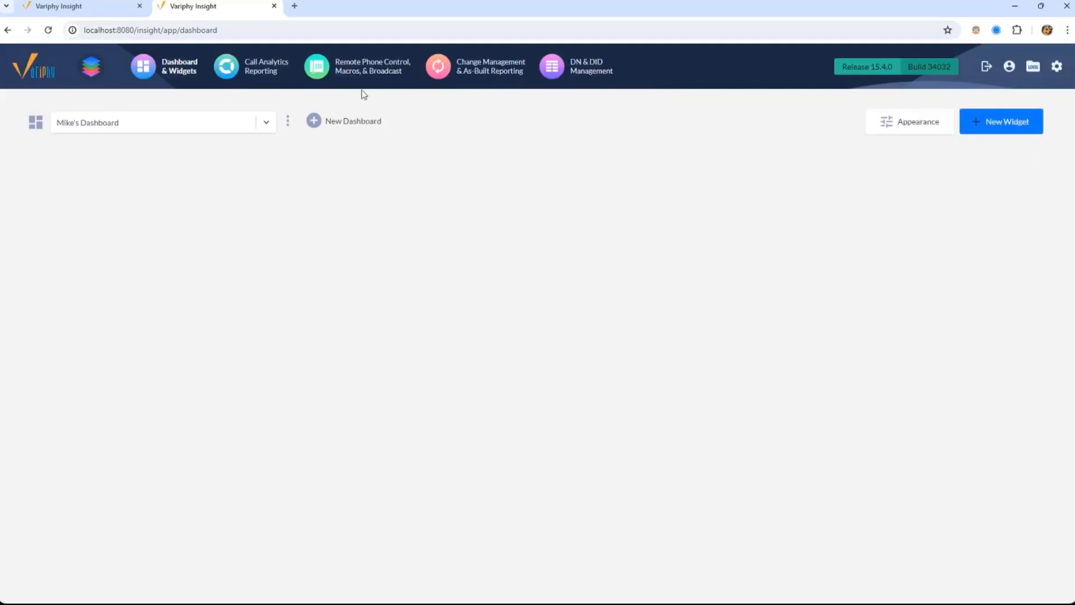
{"action": "left_click", "coordinate": [260, 124]}
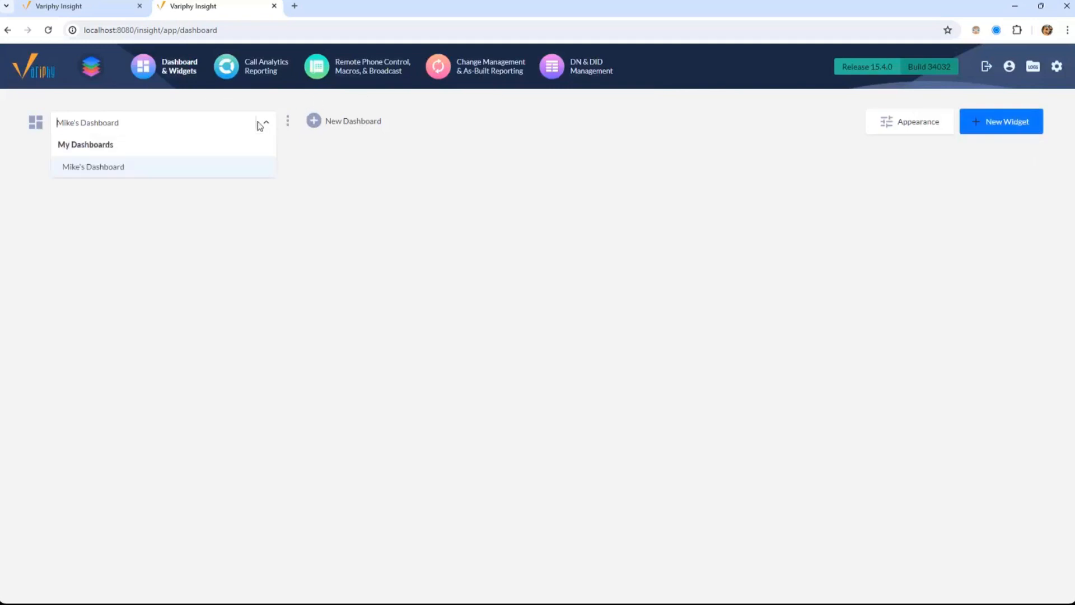
{"action": "left_click", "coordinate": [259, 125]}
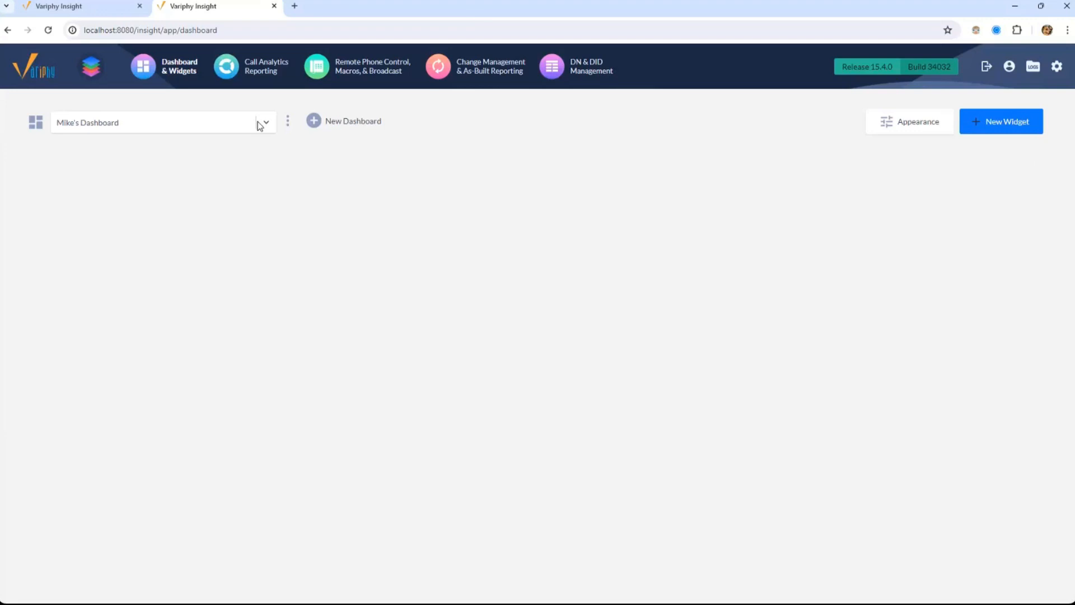
Switch to the Webex Calling - All Widgets dashboard tab and show its actions menu
{"action": "left_click", "coordinate": [96, 8]}
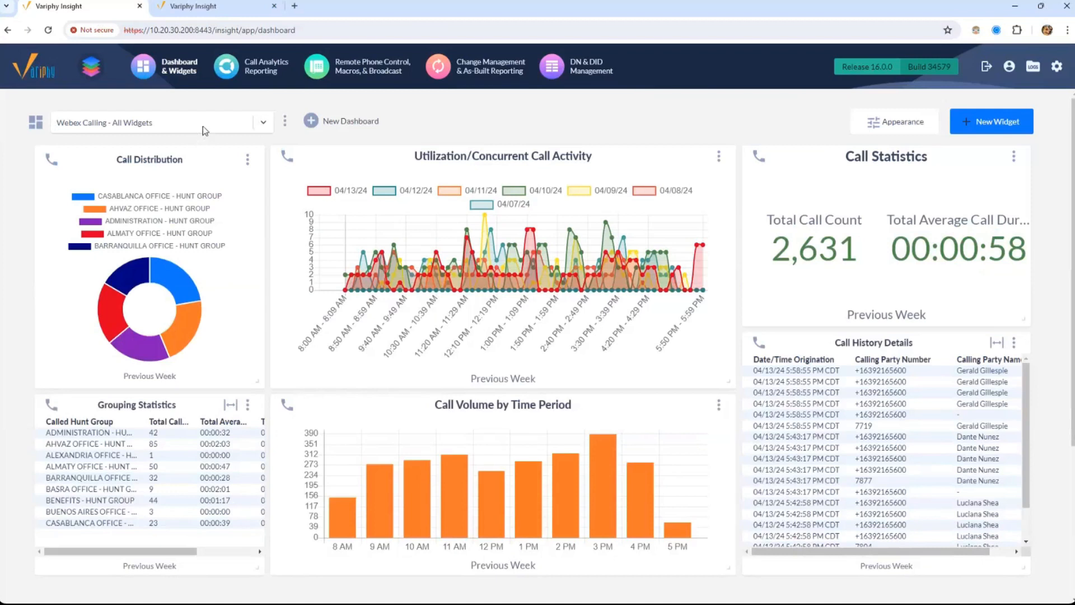
{"action": "left_click", "coordinate": [202, 126]}
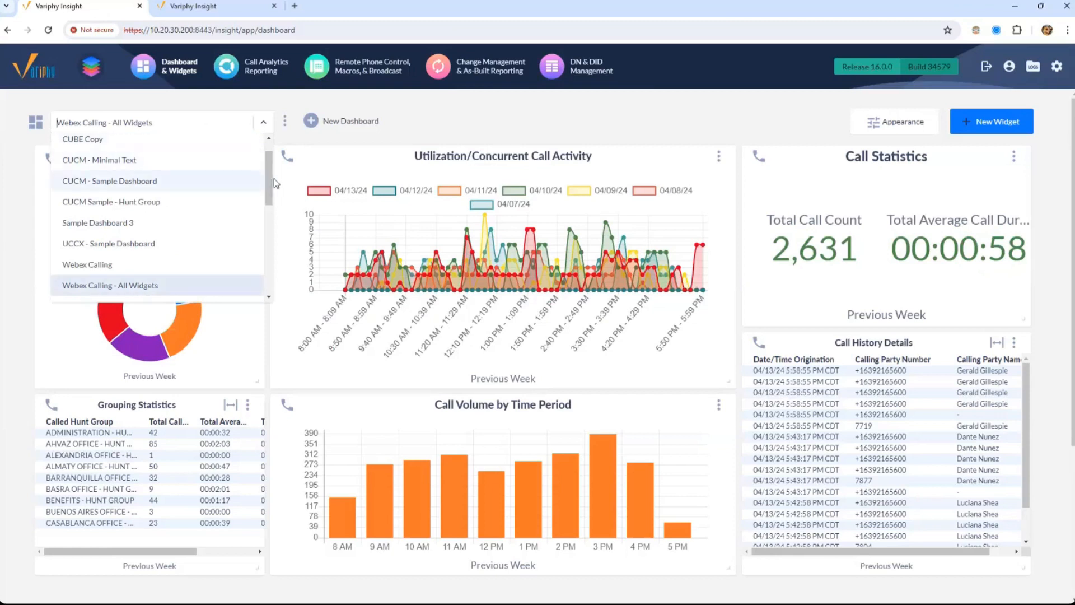
{"action": "scroll", "coordinate": [272, 147], "scroll_direction": "up", "scroll_amount": 1}
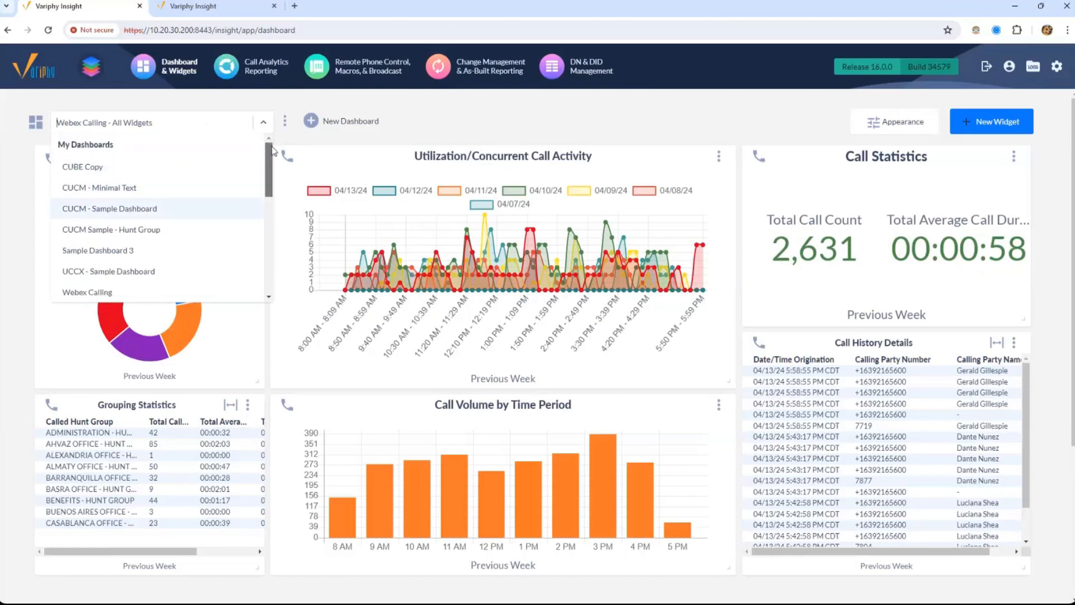
{"action": "left_click_drag", "start_coordinate": [272, 146], "coordinate": [267, 233]}
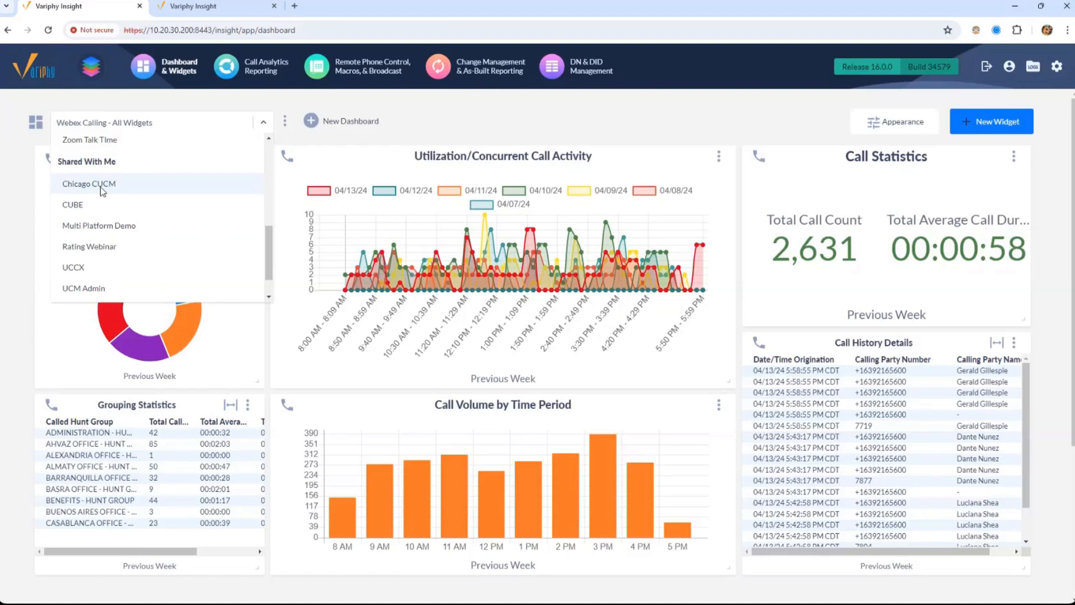
{"action": "left_click", "coordinate": [411, 106]}
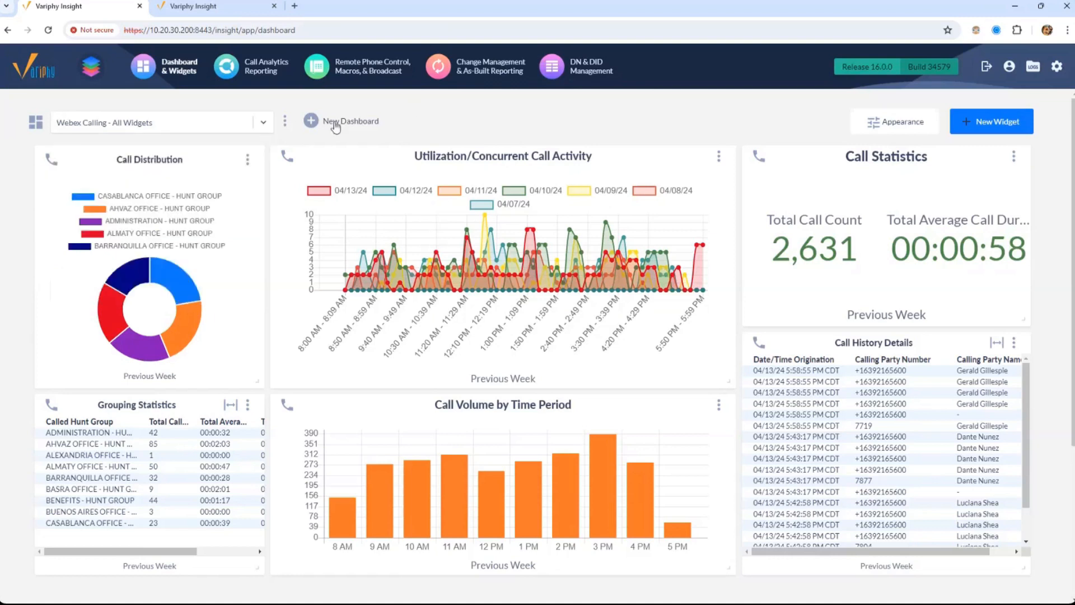
{"action": "left_click", "coordinate": [285, 123]}
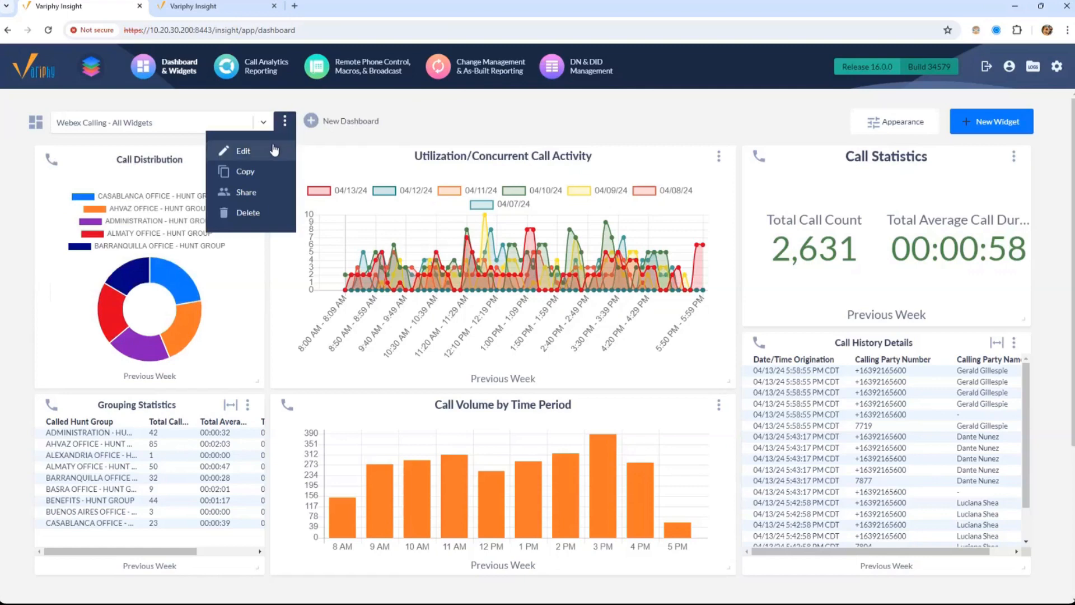
Cancel the Copy Dashboard dialog and open Edit for Webex Calling - All Widgets instead
{"action": "left_click", "coordinate": [269, 168]}
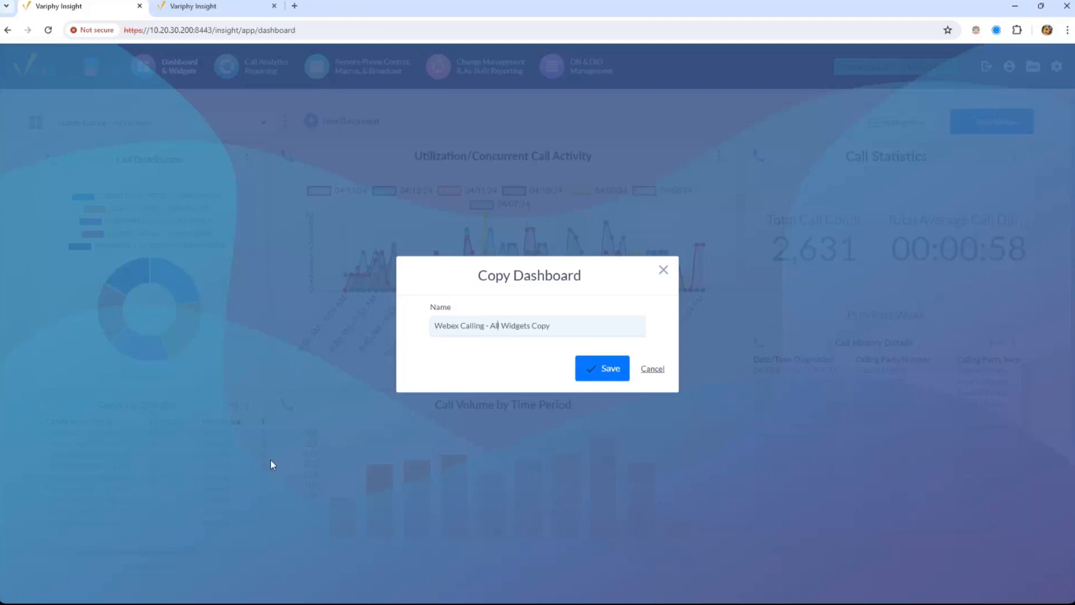
{"action": "left_click", "coordinate": [663, 273]}
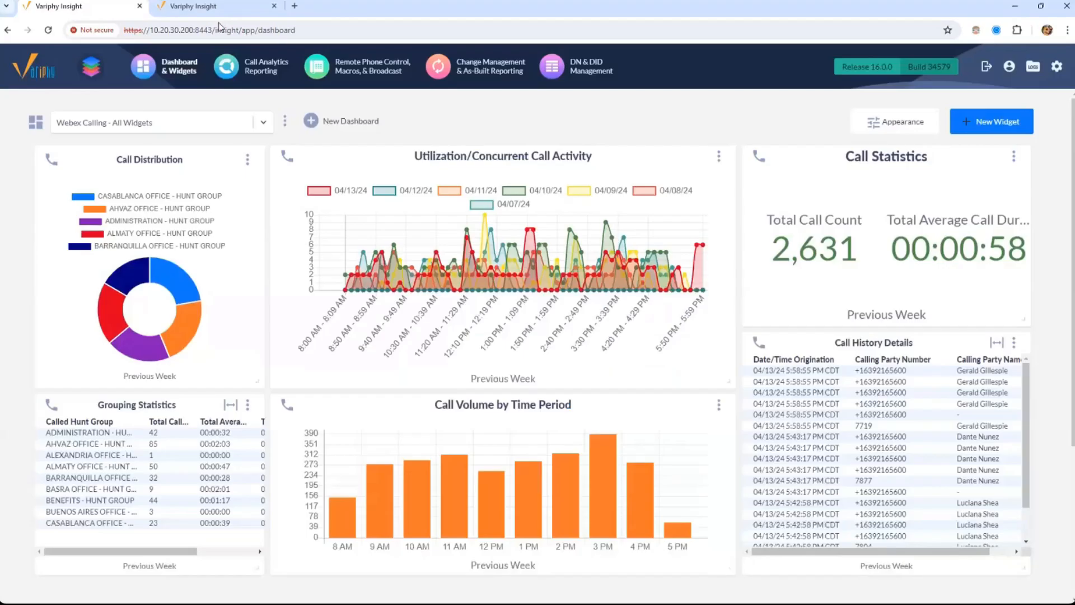
{"action": "left_click", "coordinate": [285, 121]}
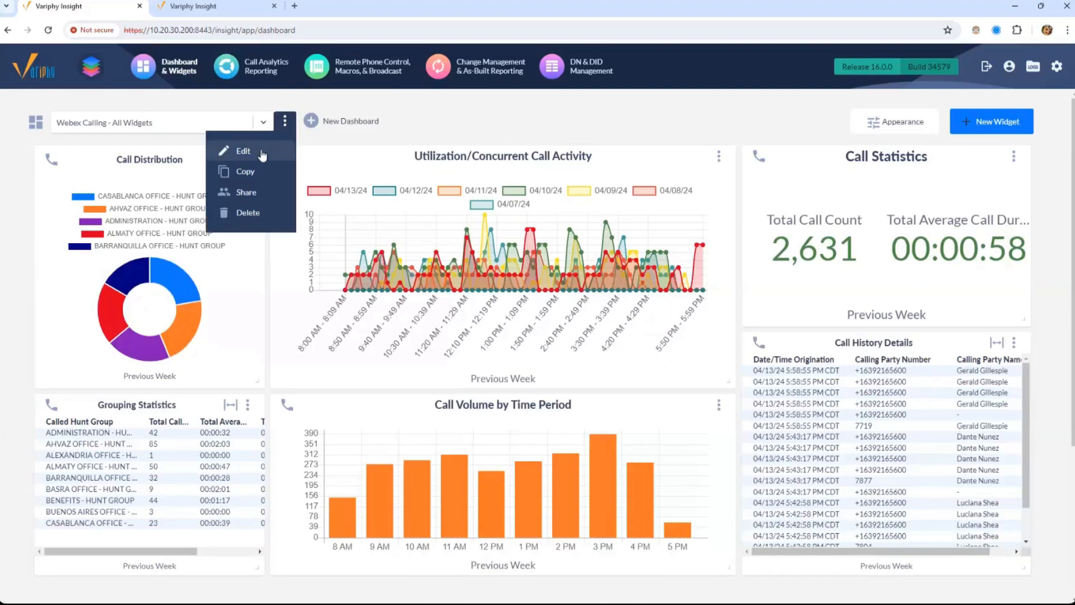
{"action": "left_click", "coordinate": [242, 150]}
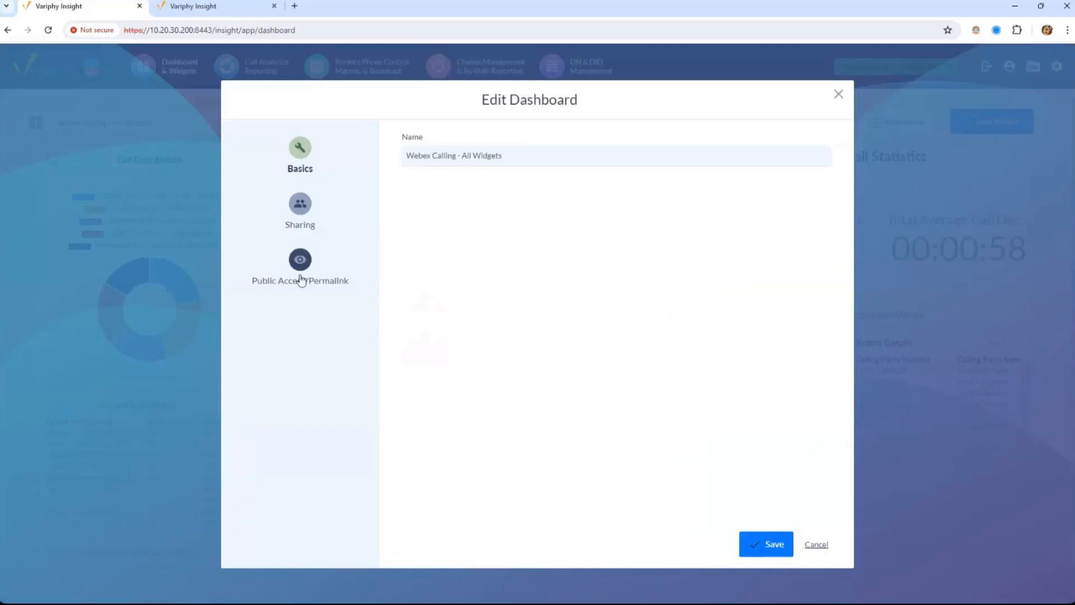
Reopen the dashboard settings through Share and look over the Basics and sharing sections
{"action": "left_click", "coordinate": [838, 100]}
{"action": "left_click", "coordinate": [288, 125]}
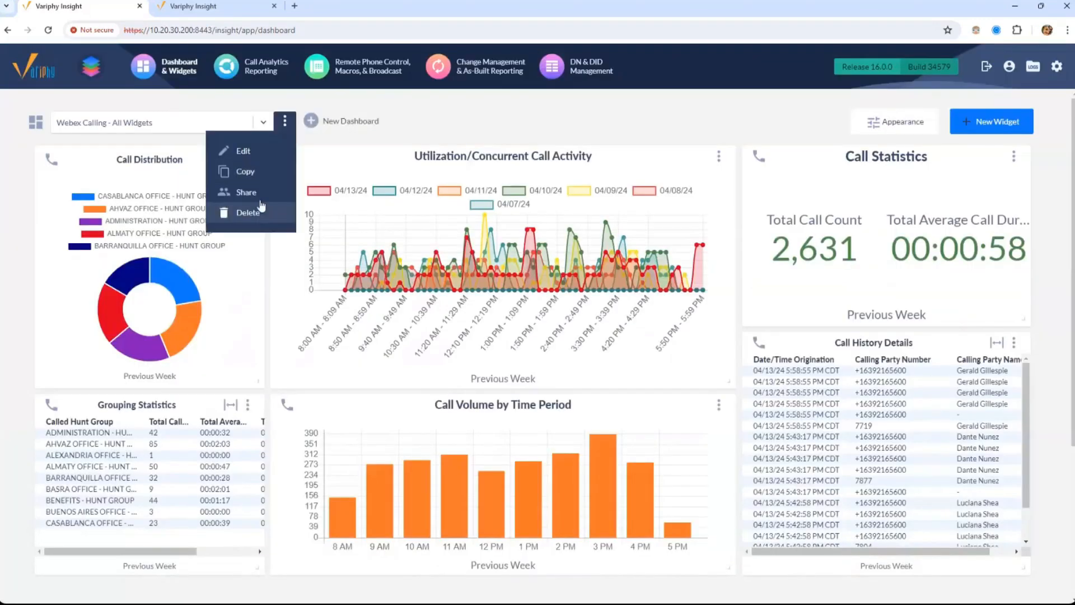
{"action": "left_click", "coordinate": [246, 192]}
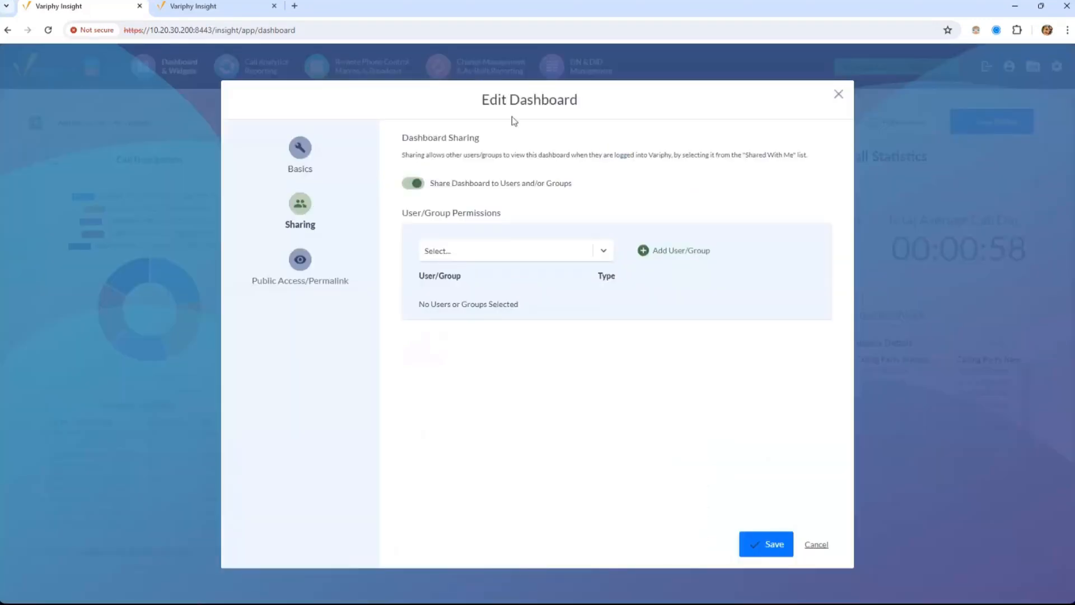
{"action": "left_click_drag", "start_coordinate": [578, 101], "coordinate": [502, 101]}
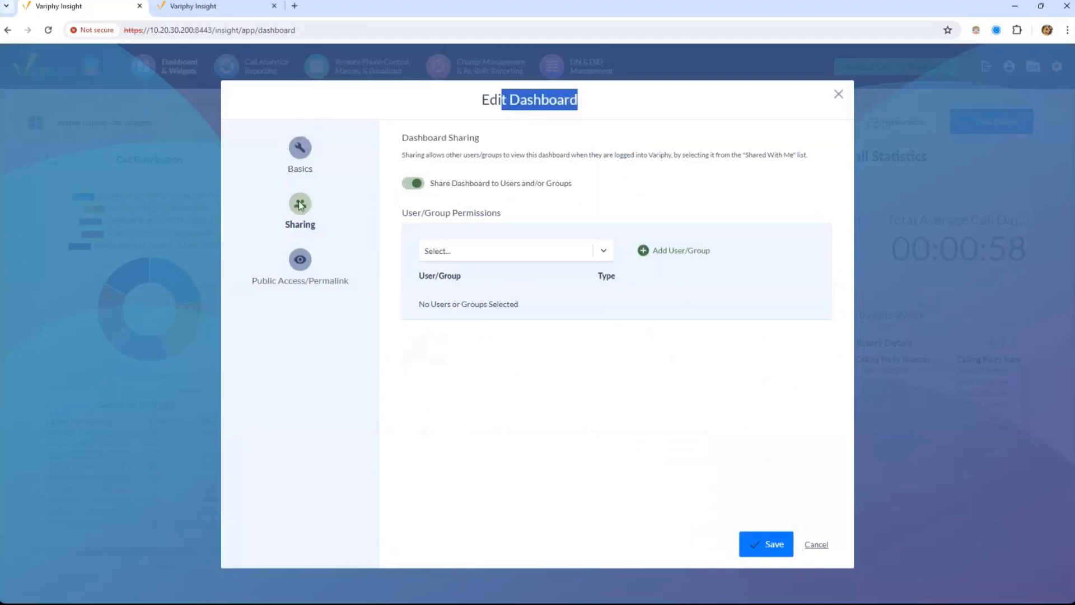
{"action": "left_click", "coordinate": [506, 250]}
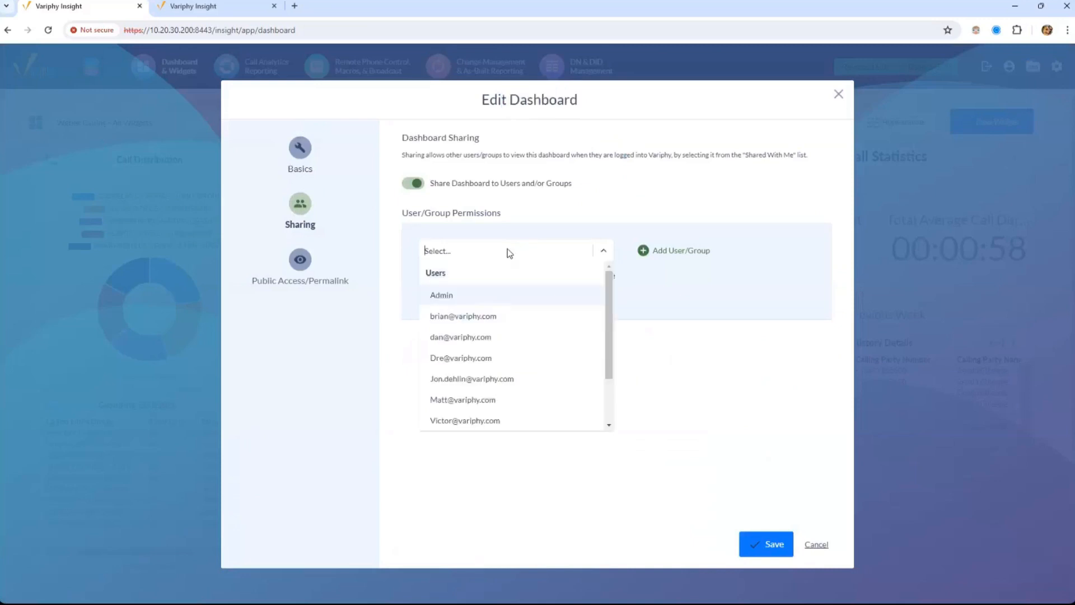
{"action": "left_click", "coordinate": [305, 148]}
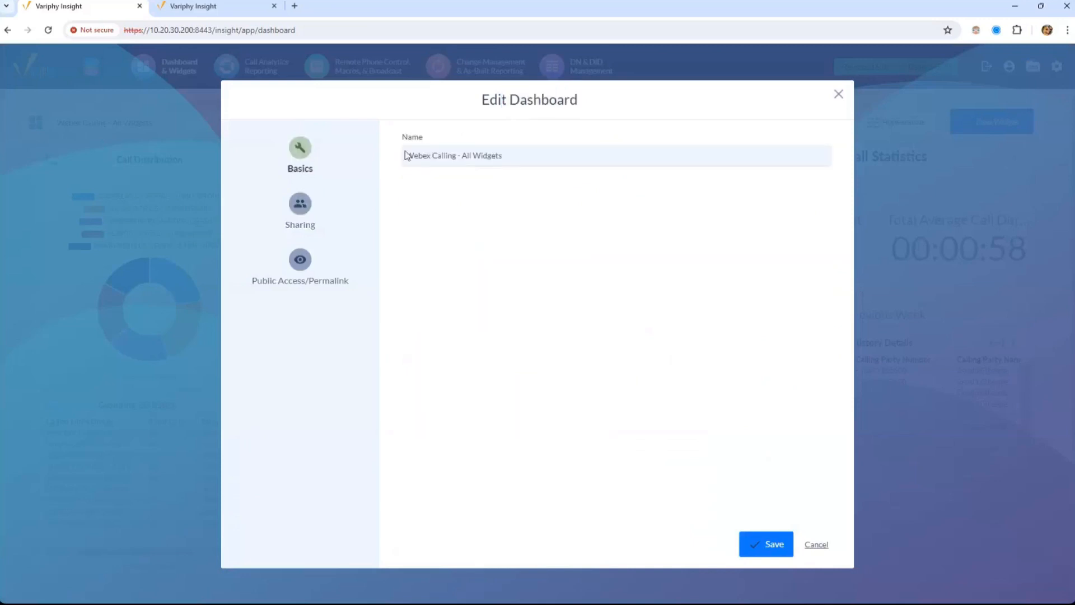
{"action": "left_click", "coordinate": [309, 208]}
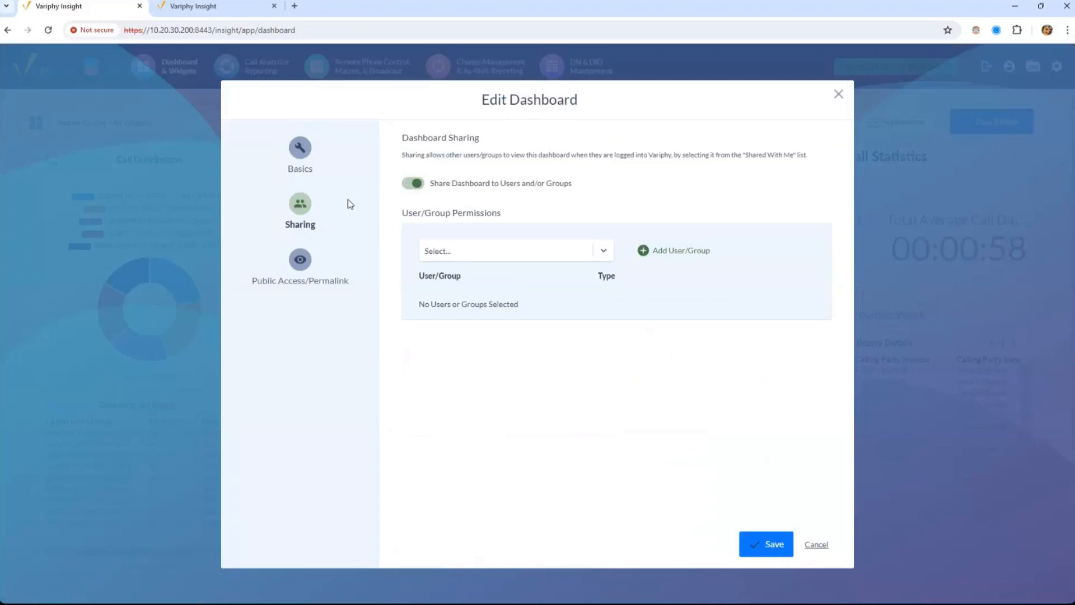
Keep sharing enabled and add one selected user to the dashboard's permissions list
{"action": "left_click", "coordinate": [413, 184]}
{"action": "left_click", "coordinate": [414, 184]}
{"action": "left_click", "coordinate": [459, 261]}
{"action": "left_click", "coordinate": [491, 315]}
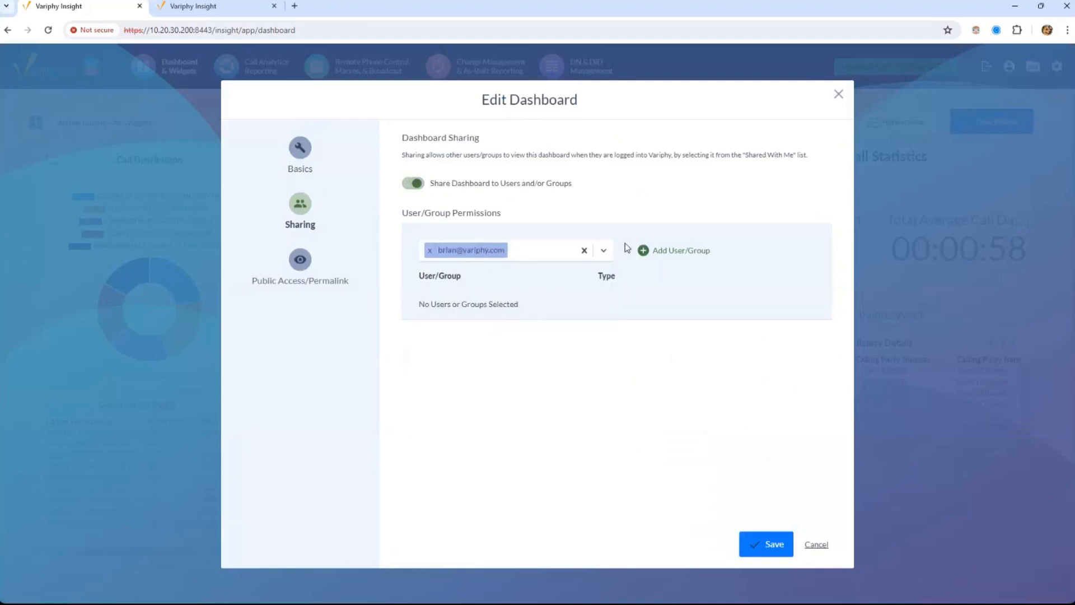
{"action": "left_click", "coordinate": [642, 251]}
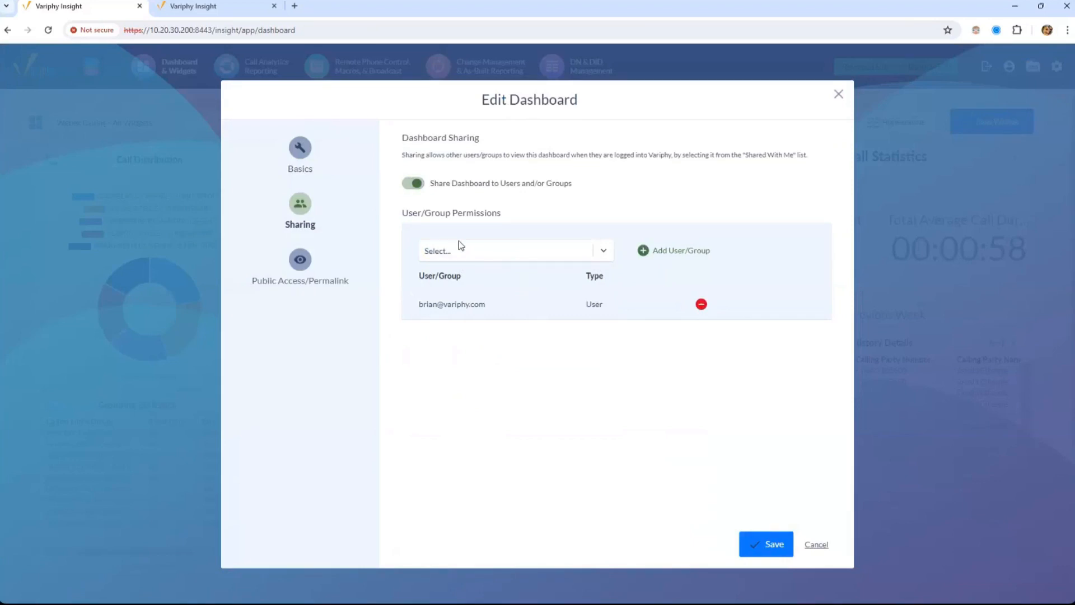
{"action": "left_click", "coordinate": [307, 261]}
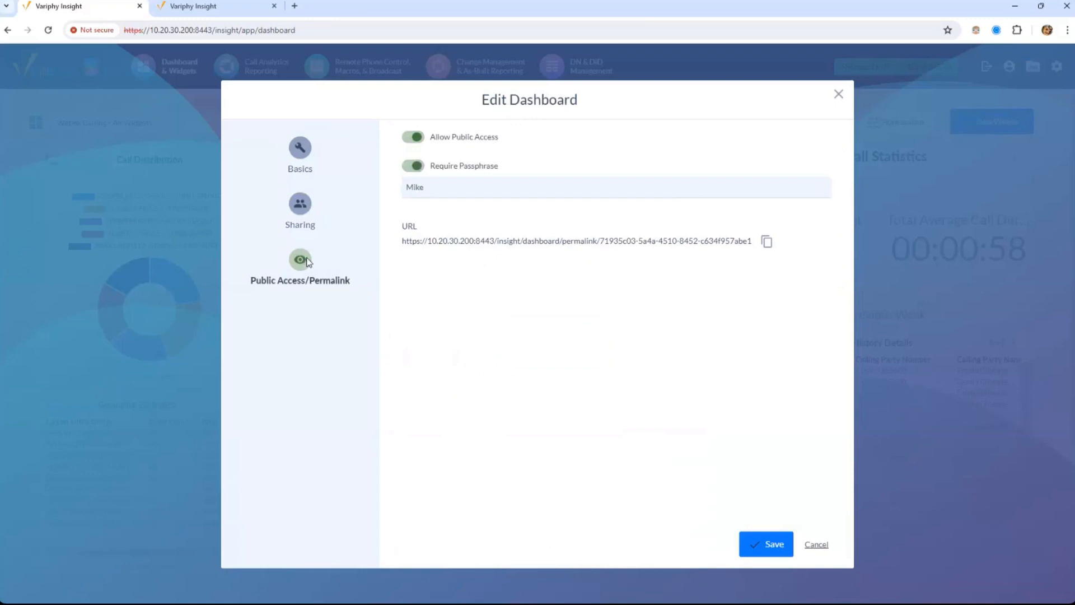
Open the dashboard's permalink URL in a new tab and unlock it with the passphrase
{"action": "left_click", "coordinate": [419, 138]}
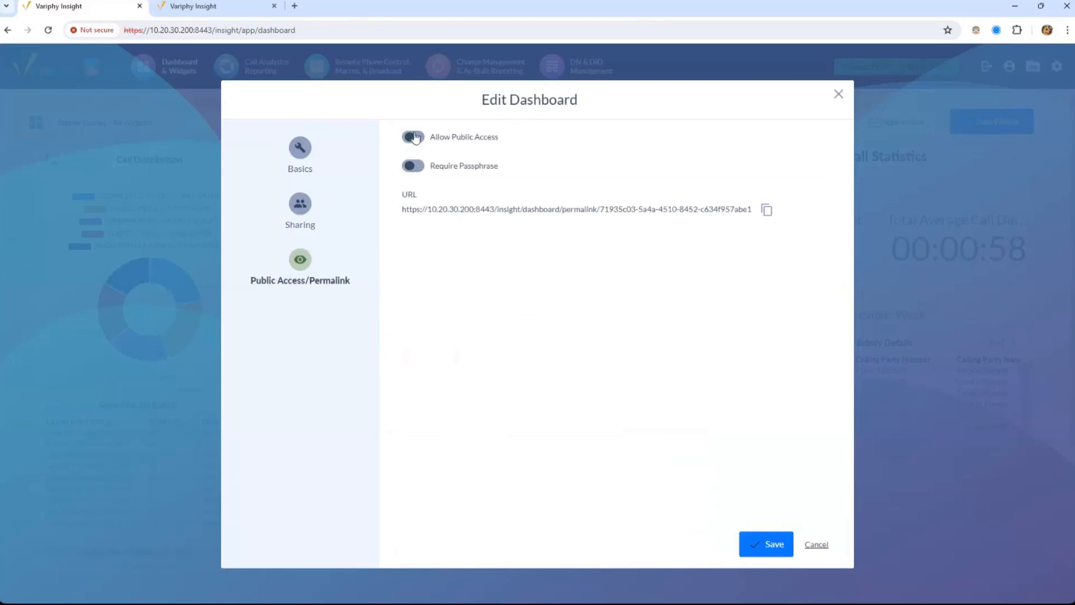
{"action": "left_click", "coordinate": [414, 138]}
{"action": "triple_click", "coordinate": [457, 207]}
{"action": "key", "text": "ctrl+c"}
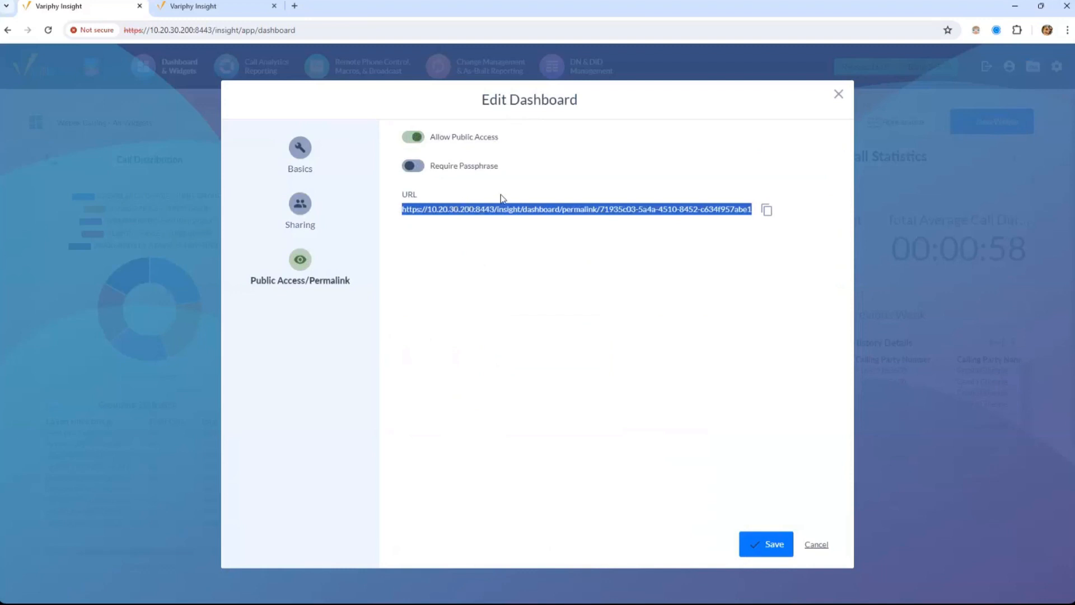
{"action": "left_click", "coordinate": [294, 6]}
{"action": "key", "text": "ctrl+v"}
{"action": "key", "text": "Return"}
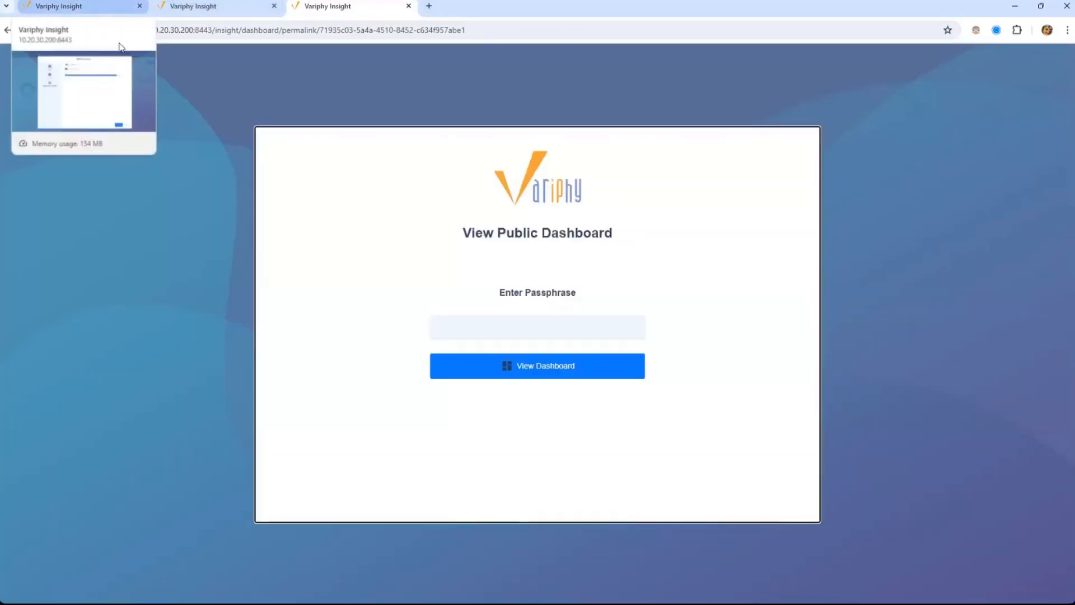
{"action": "left_click", "coordinate": [498, 329]}
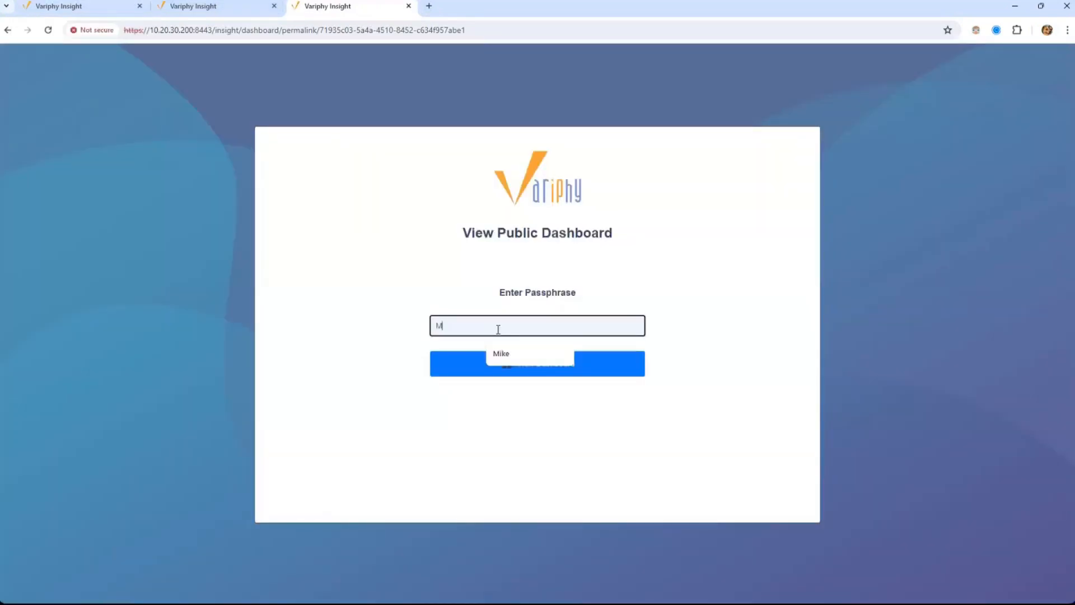
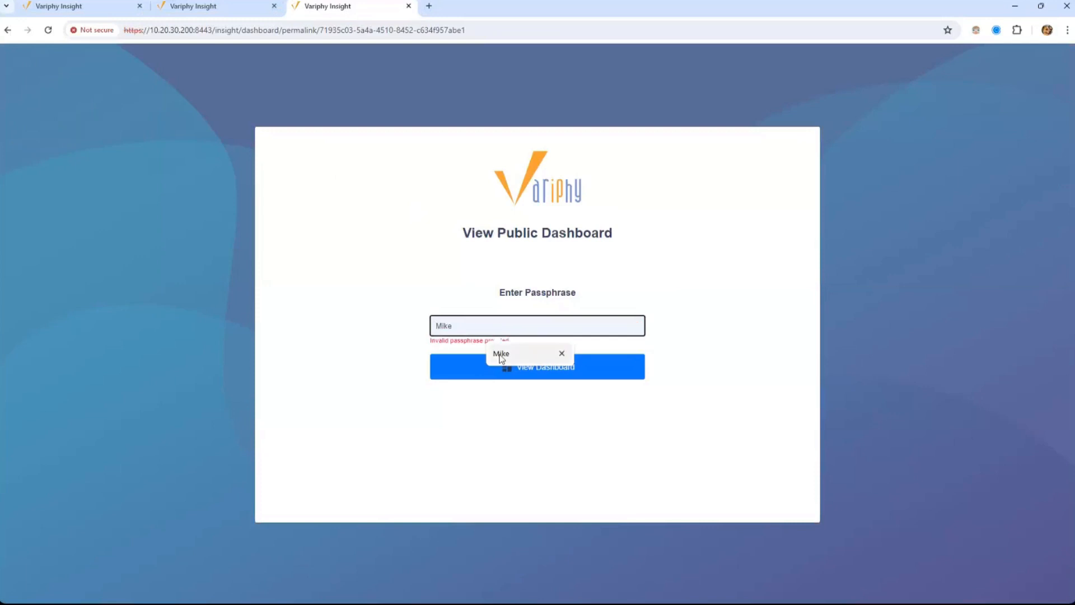
{"action": "left_click", "coordinate": [502, 354]}
{"action": "left_click", "coordinate": [497, 374]}
Enable Require Passphrase for the public permalink and save the public access settings
{"action": "left_click", "coordinate": [199, 4]}
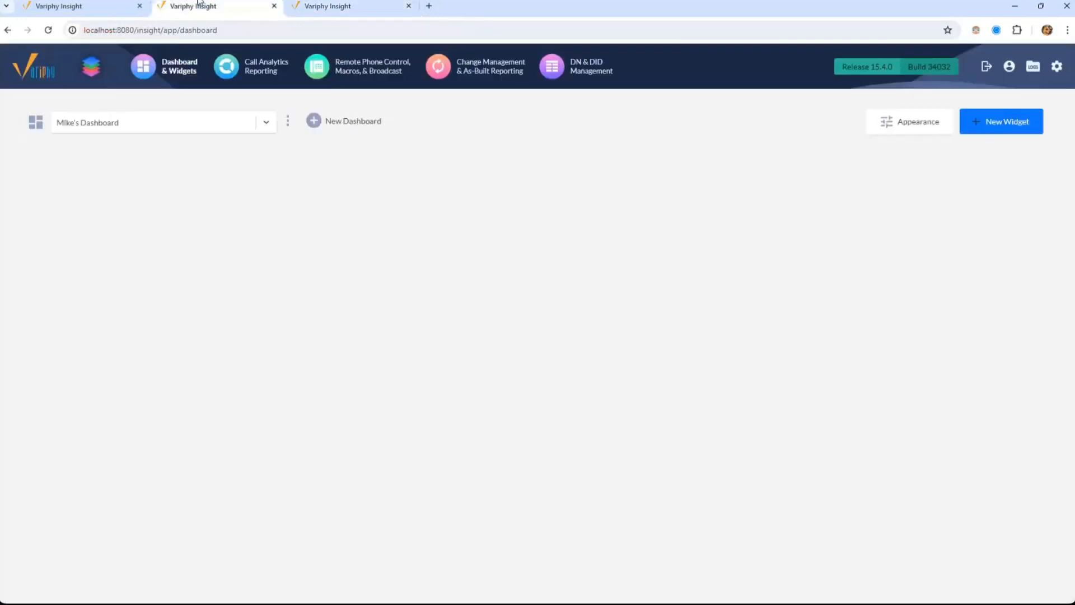
{"action": "left_click", "coordinate": [103, 6]}
{"action": "left_click", "coordinate": [414, 165]}
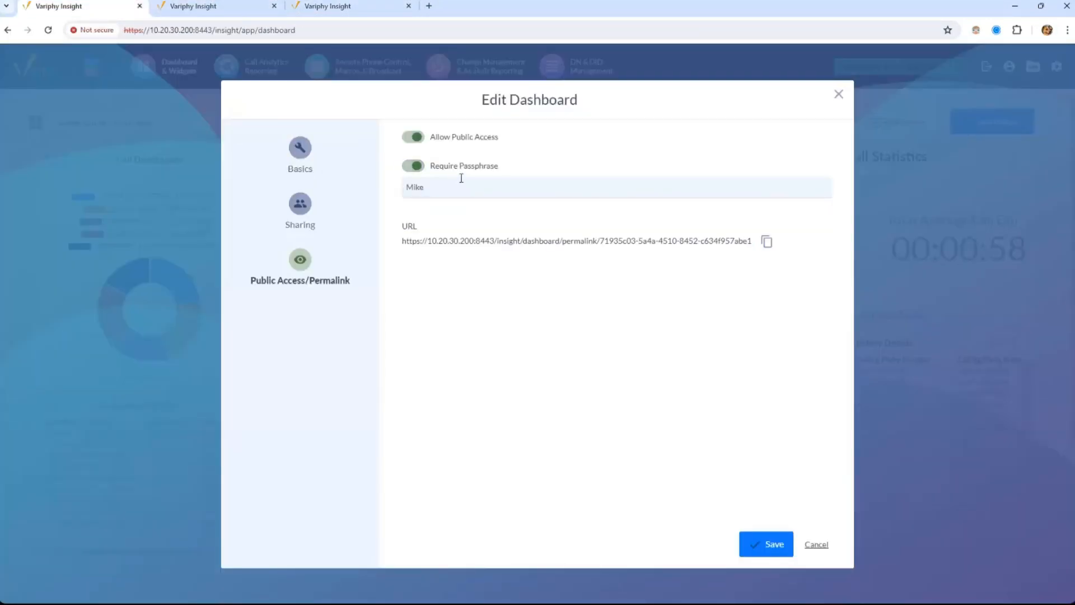
{"action": "double_click", "coordinate": [437, 190]}
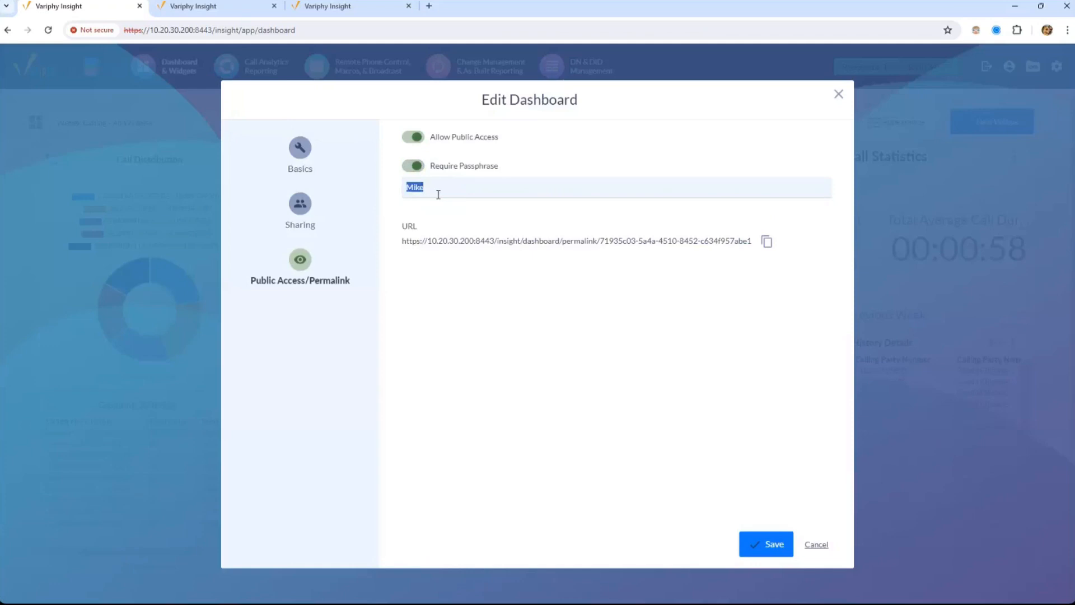
{"action": "left_click", "coordinate": [770, 548]}
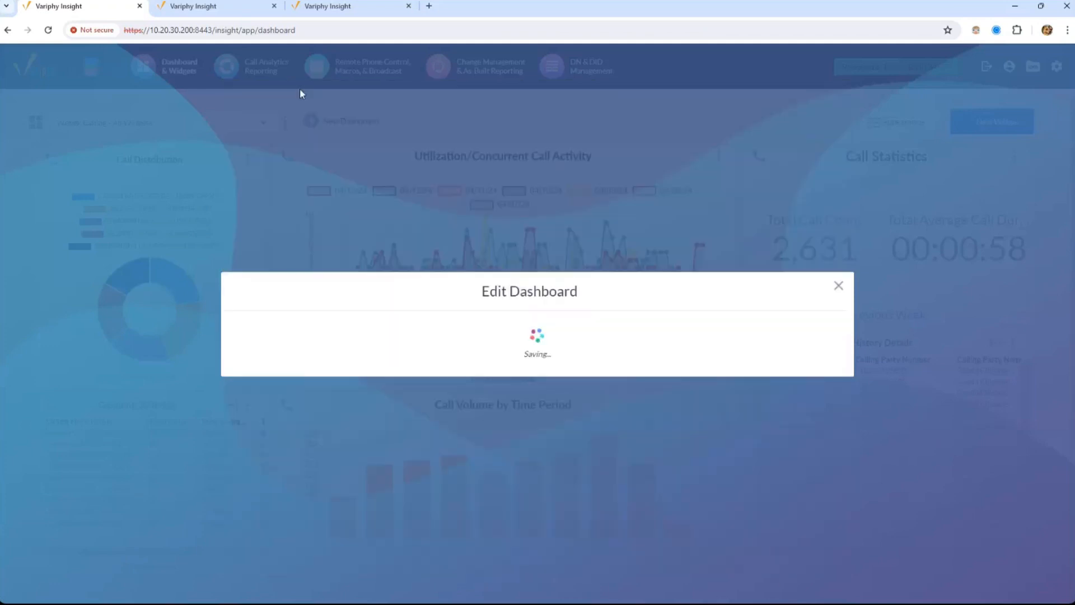
{"action": "left_click", "coordinate": [323, 5]}
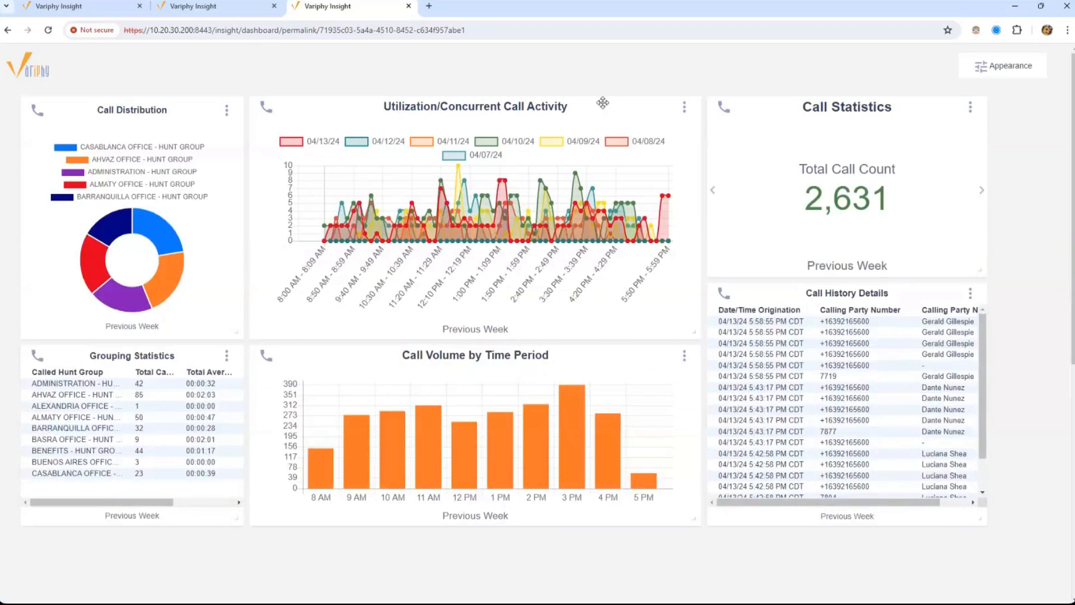
On the read-only permalink view, try moving a widget and toggle full screen with F11
{"action": "left_click_drag", "start_coordinate": [605, 104], "coordinate": [584, 115]}
{"action": "key", "text": "F11"}
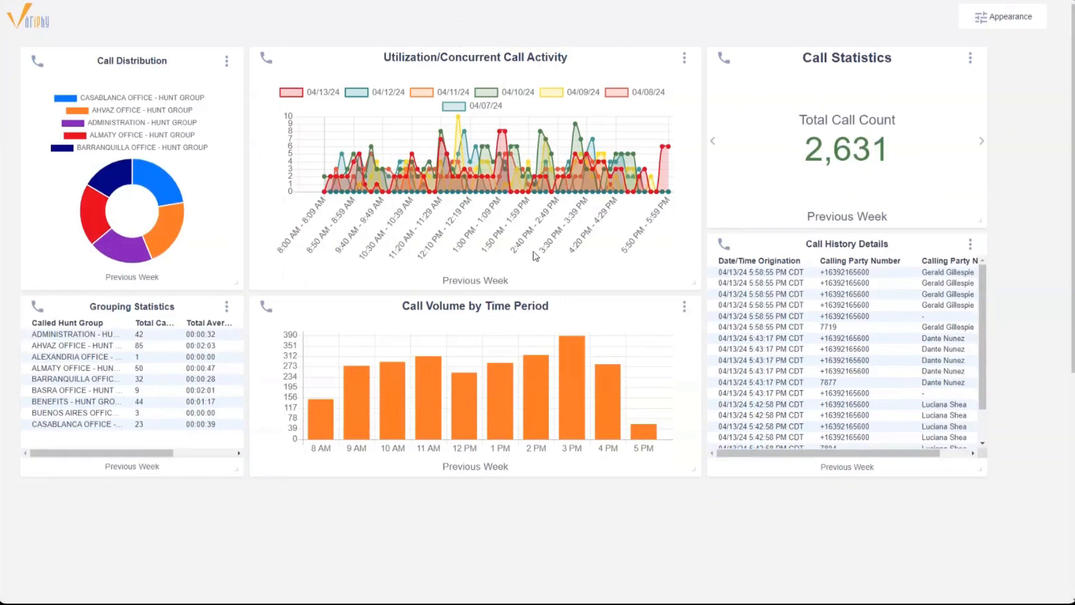
{"action": "key", "text": "F11"}
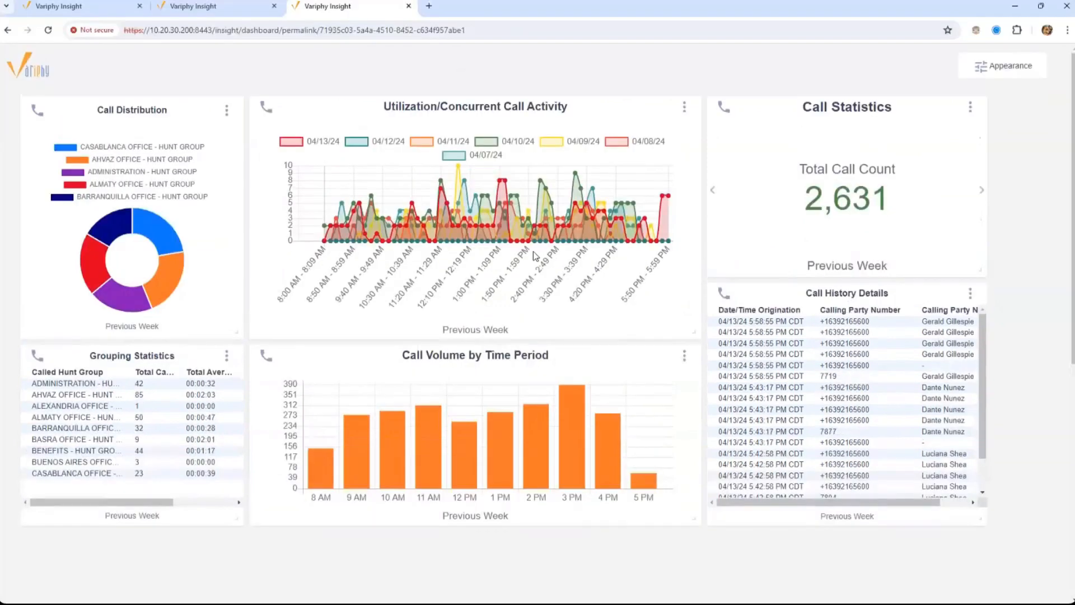
{"action": "left_click", "coordinate": [84, 6]}
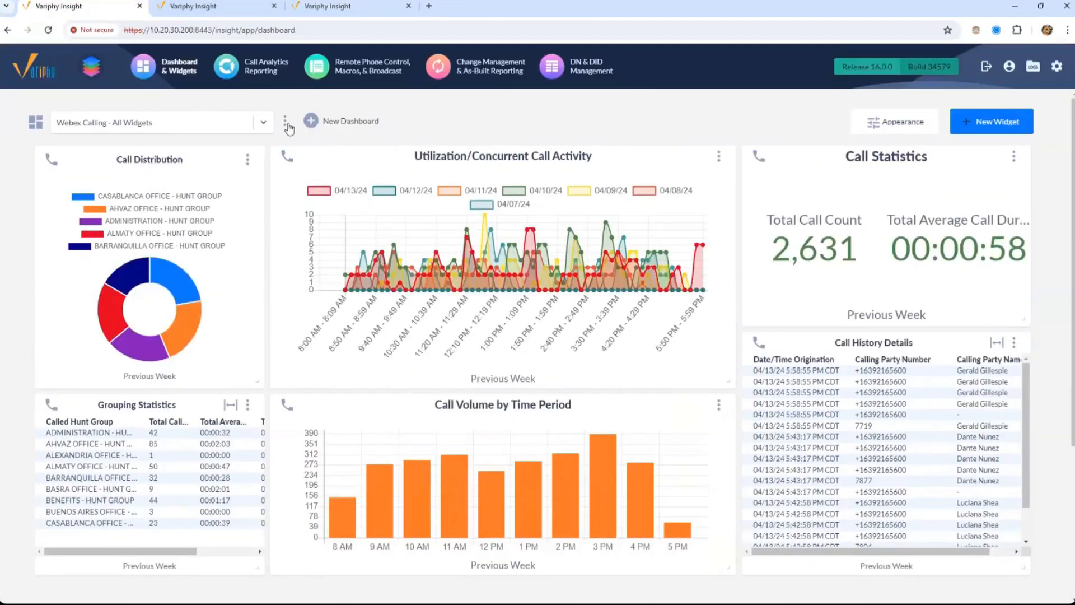
{"action": "left_click", "coordinate": [285, 120]}
{"action": "left_click", "coordinate": [248, 212]}
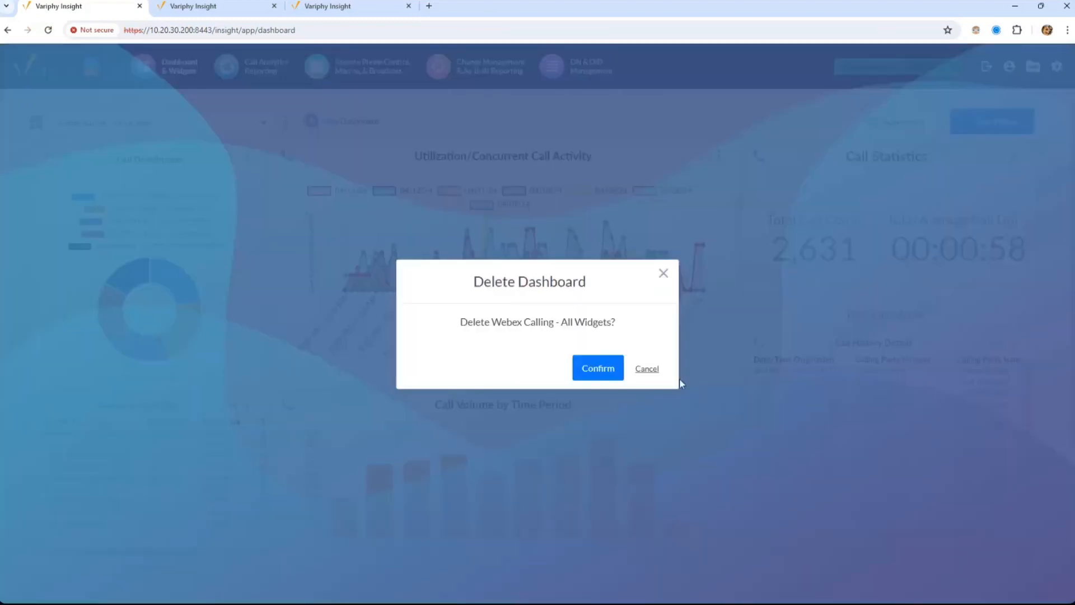
{"action": "left_click", "coordinate": [664, 273]}
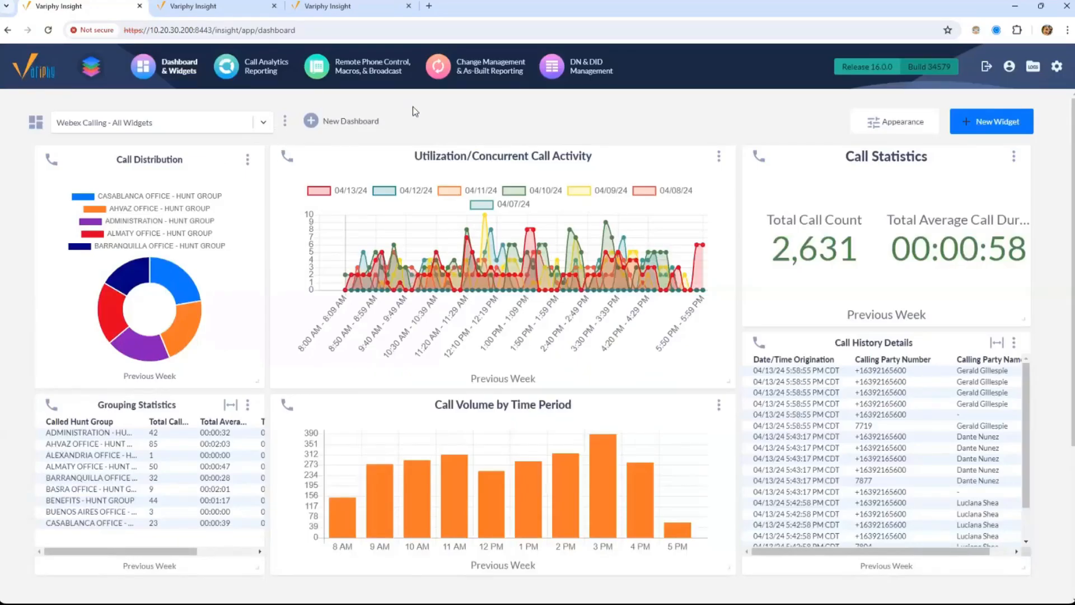
{"action": "left_click_drag", "start_coordinate": [309, 103], "coordinate": [360, 132]}
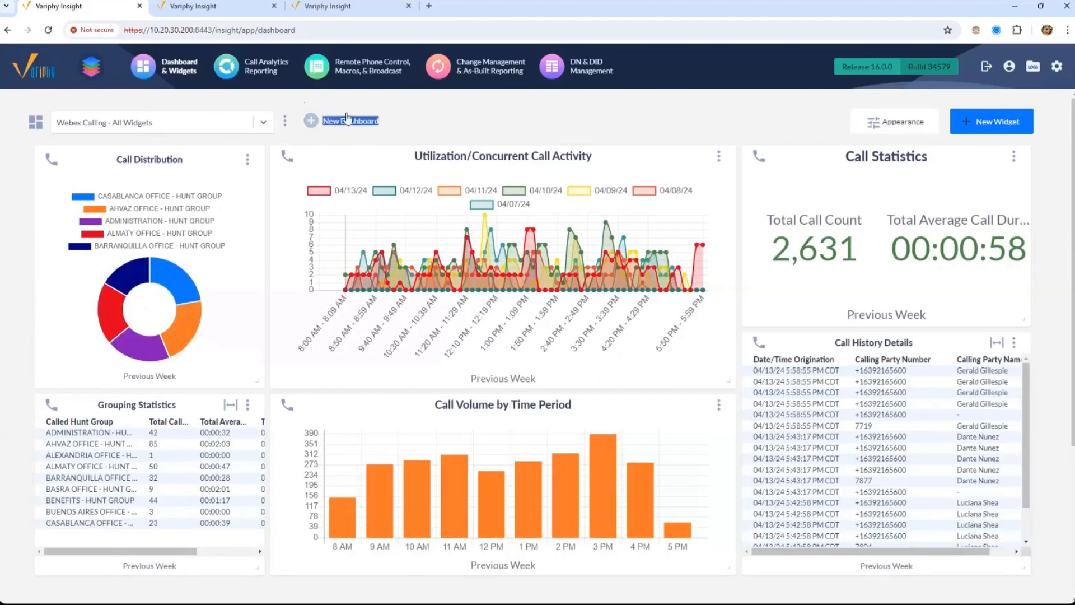
Set a smaller font size, most compact vertical spacing and one step wider horizontal spacing
{"action": "left_click", "coordinate": [821, 102]}
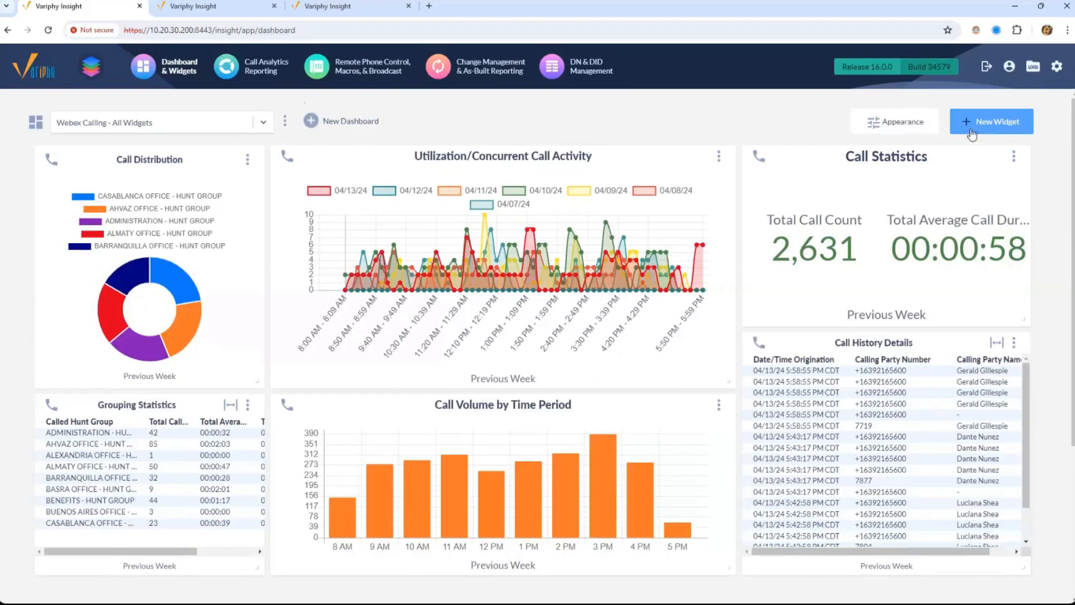
{"action": "left_click", "coordinate": [916, 123]}
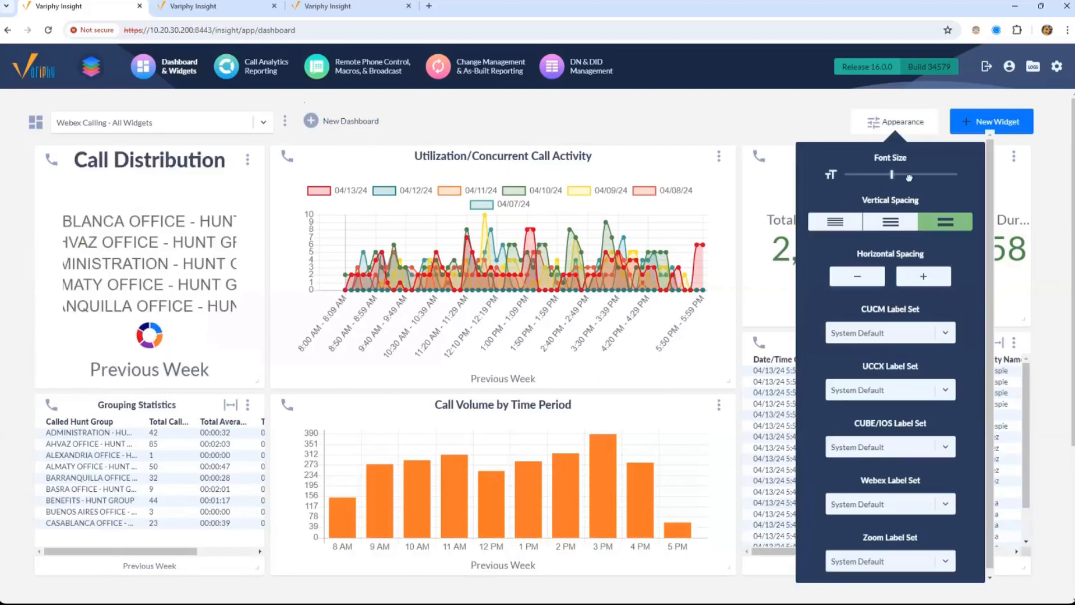
{"action": "left_click", "coordinate": [910, 175]}
{"action": "left_click", "coordinate": [857, 174]}
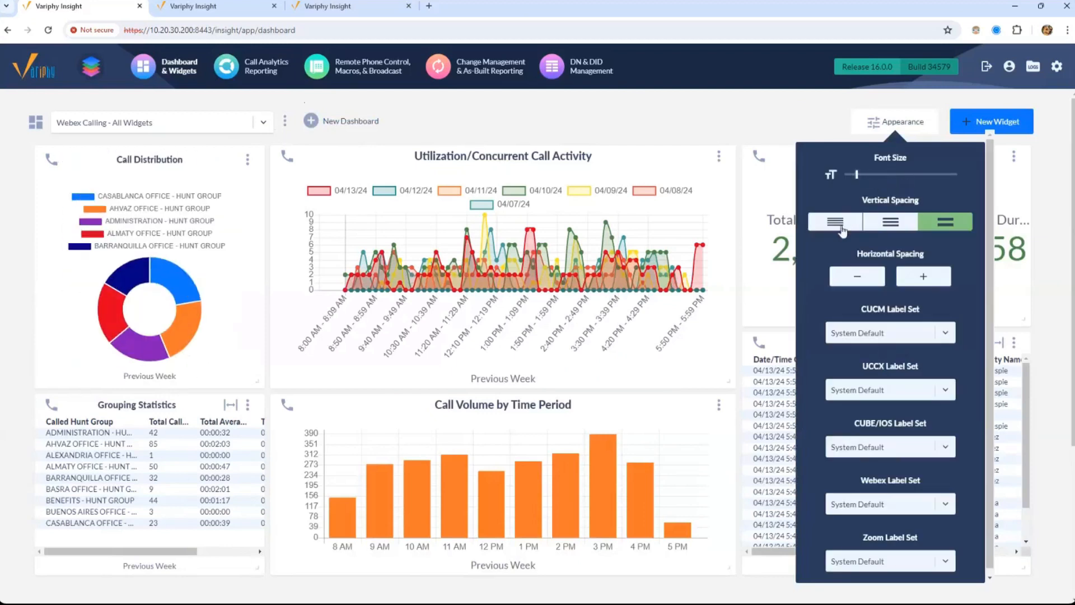
{"action": "left_click", "coordinate": [837, 222]}
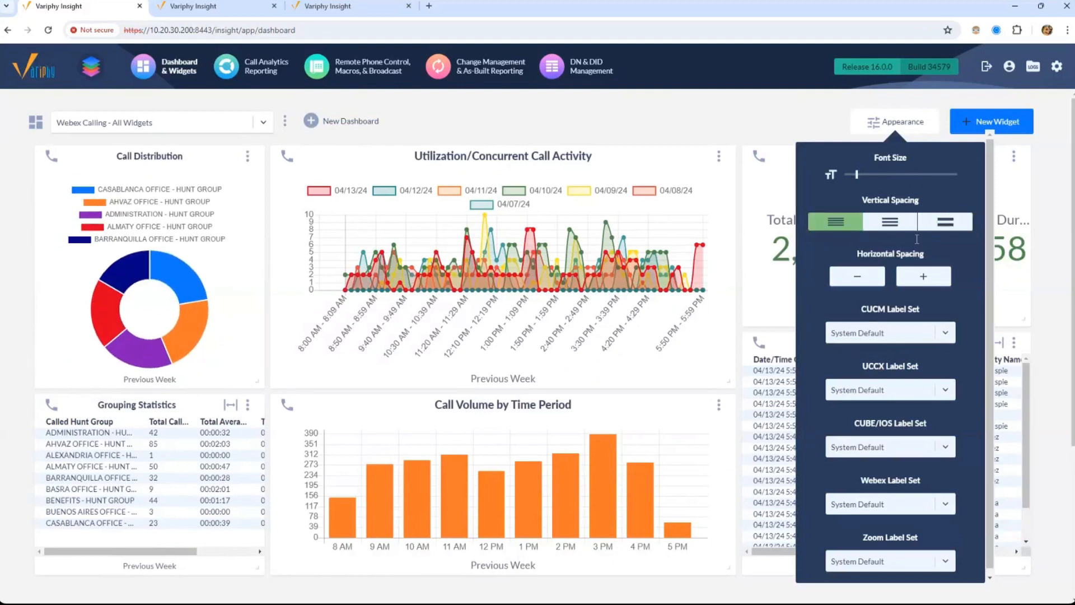
{"action": "left_click", "coordinate": [947, 280]}
{"action": "scroll", "coordinate": [990, 174], "scroll_direction": "down", "scroll_amount": 1}
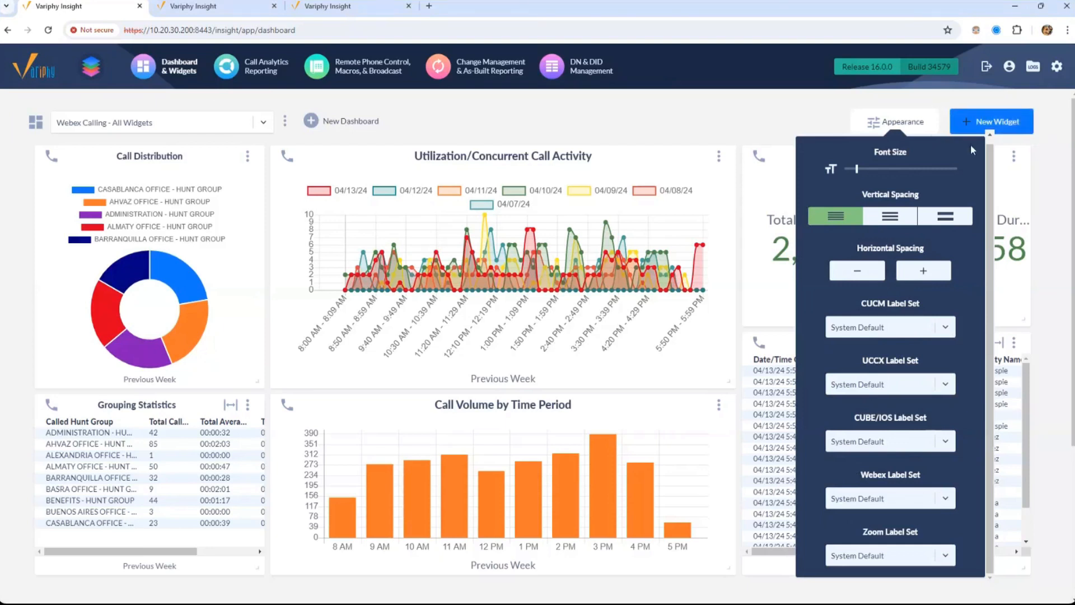
{"action": "left_click", "coordinate": [907, 128]}
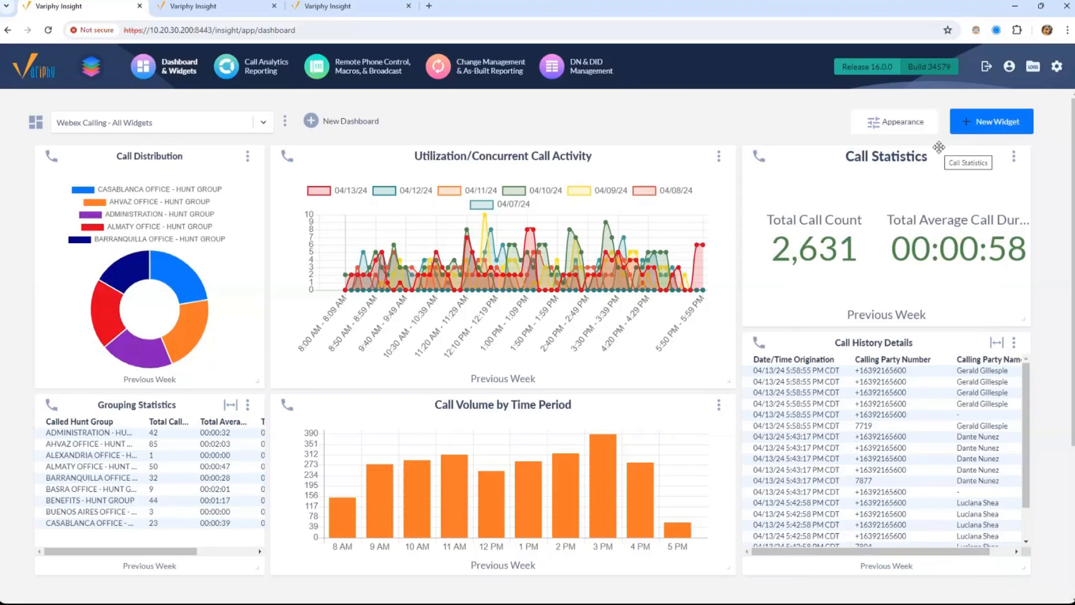
Start a new widget with feature Call Analytics, platform Webex Calling, type Call Distribution
{"action": "left_click", "coordinate": [990, 126]}
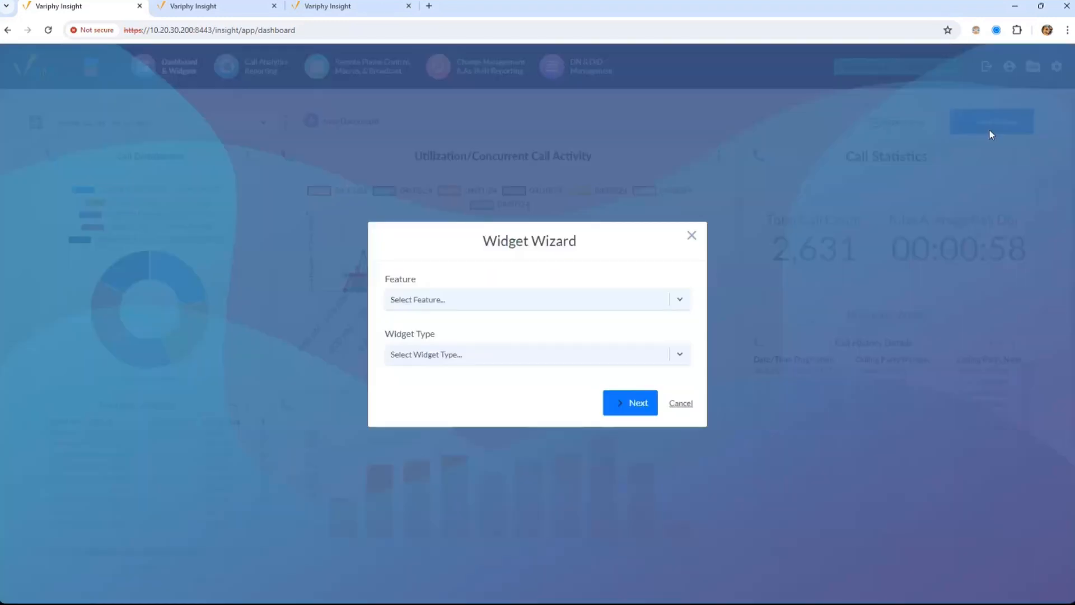
{"action": "left_click", "coordinate": [609, 300]}
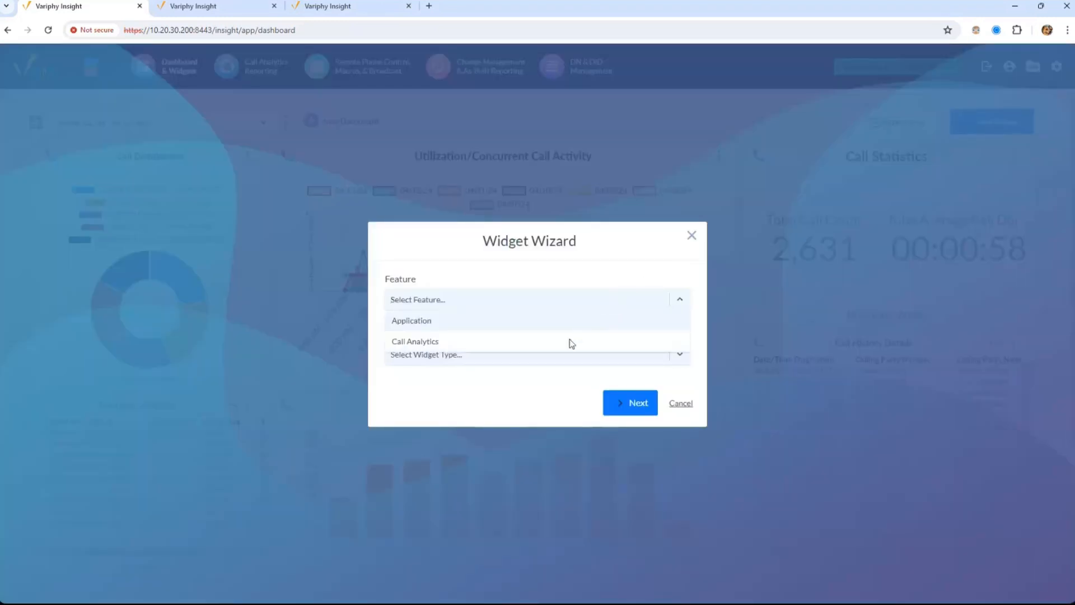
{"action": "left_click", "coordinate": [447, 320]}
{"action": "left_click", "coordinate": [440, 356]}
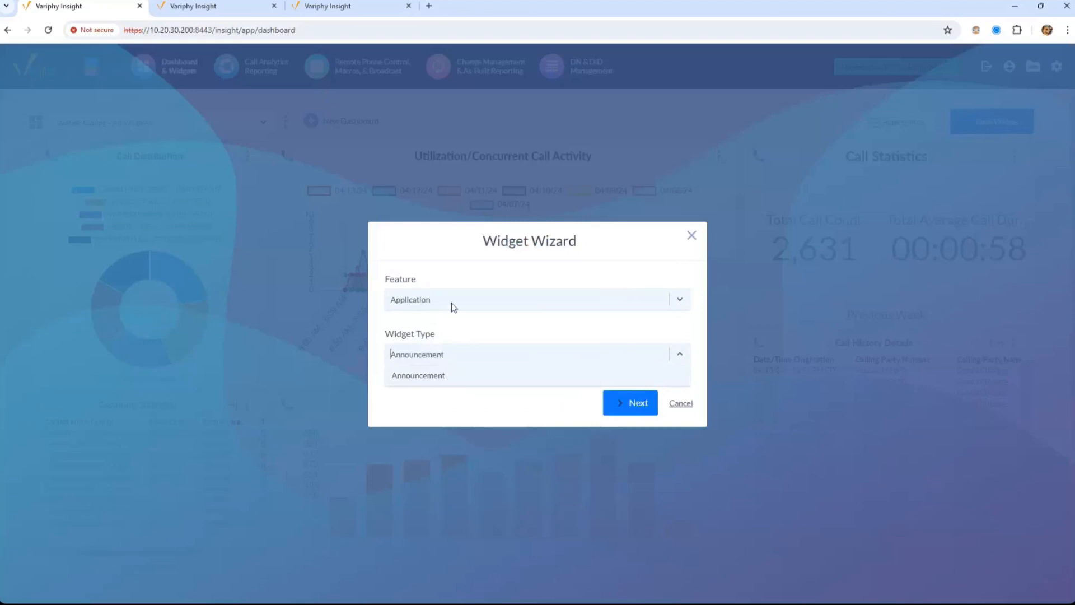
{"action": "left_click", "coordinate": [451, 303]}
{"action": "left_click", "coordinate": [442, 341]}
{"action": "left_click", "coordinate": [442, 327]}
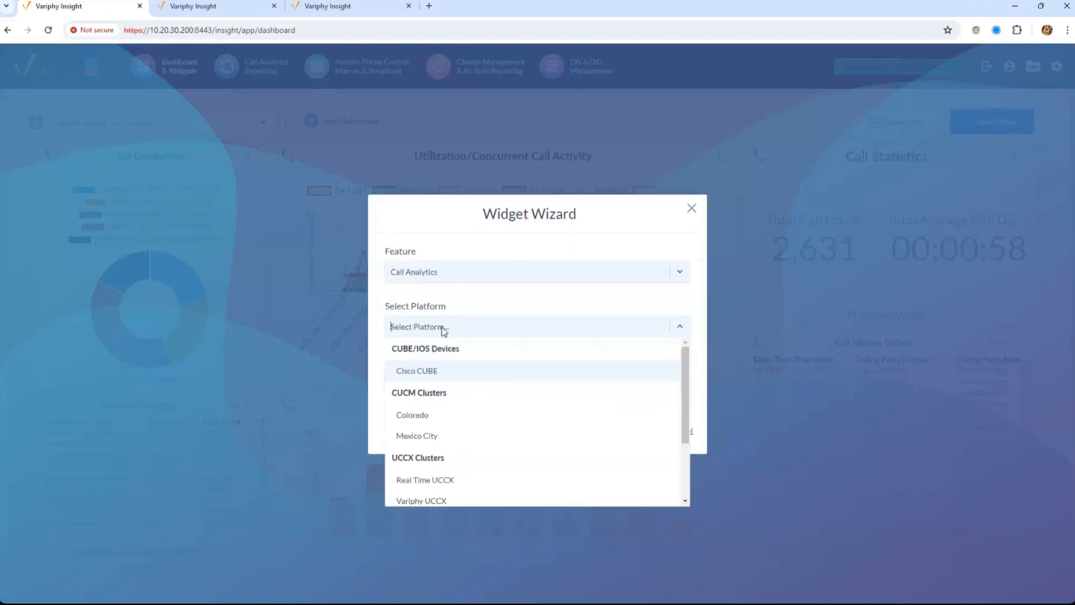
{"action": "left_click_drag", "start_coordinate": [683, 434], "coordinate": [681, 472]}
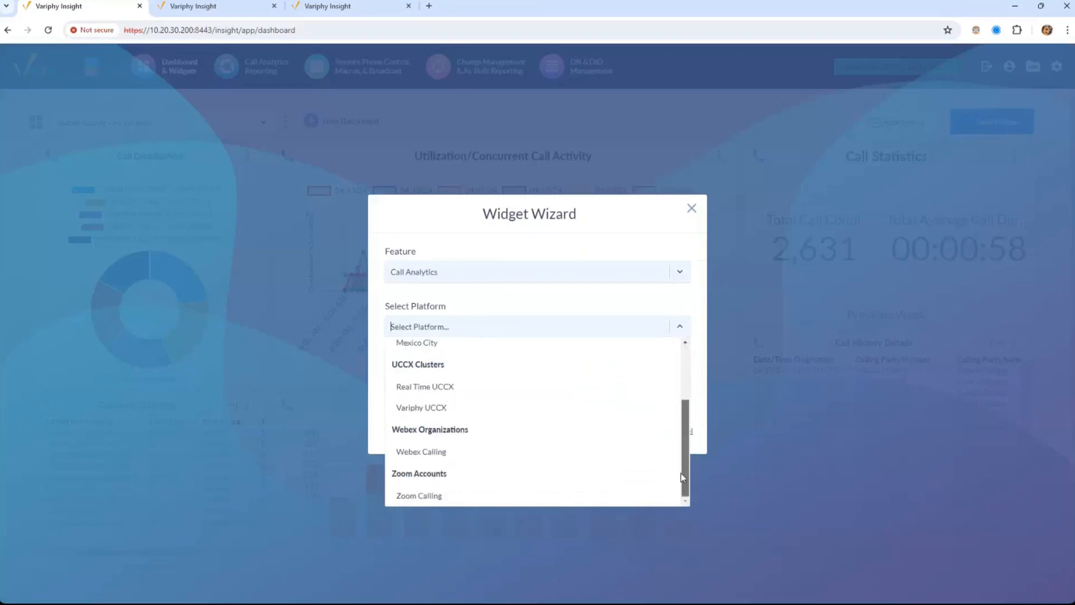
{"action": "left_click", "coordinate": [414, 457]}
{"action": "left_click", "coordinate": [450, 386]}
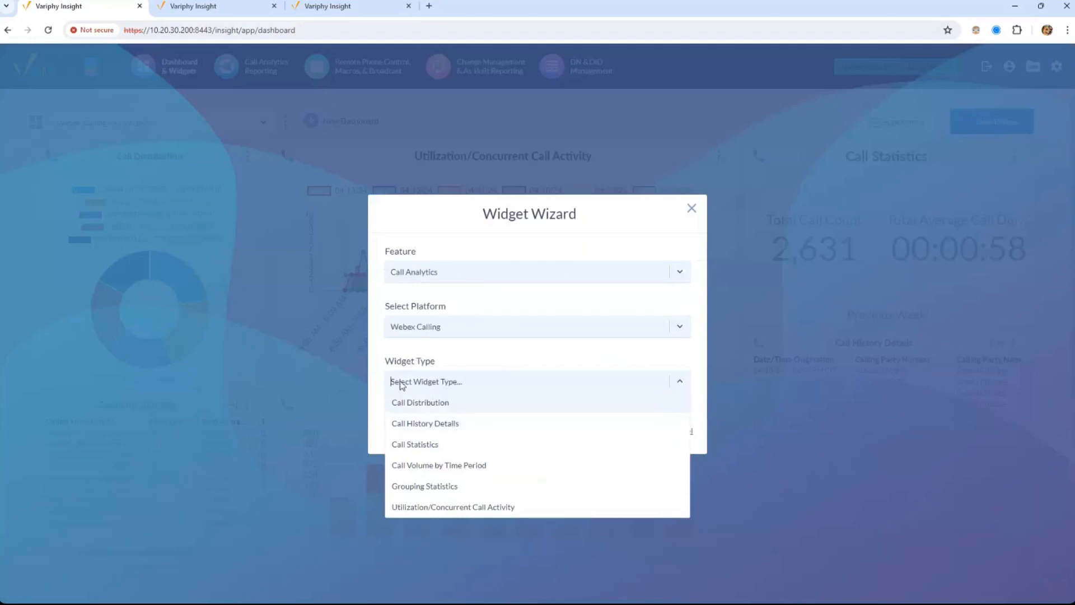
{"action": "left_click", "coordinate": [426, 402]}
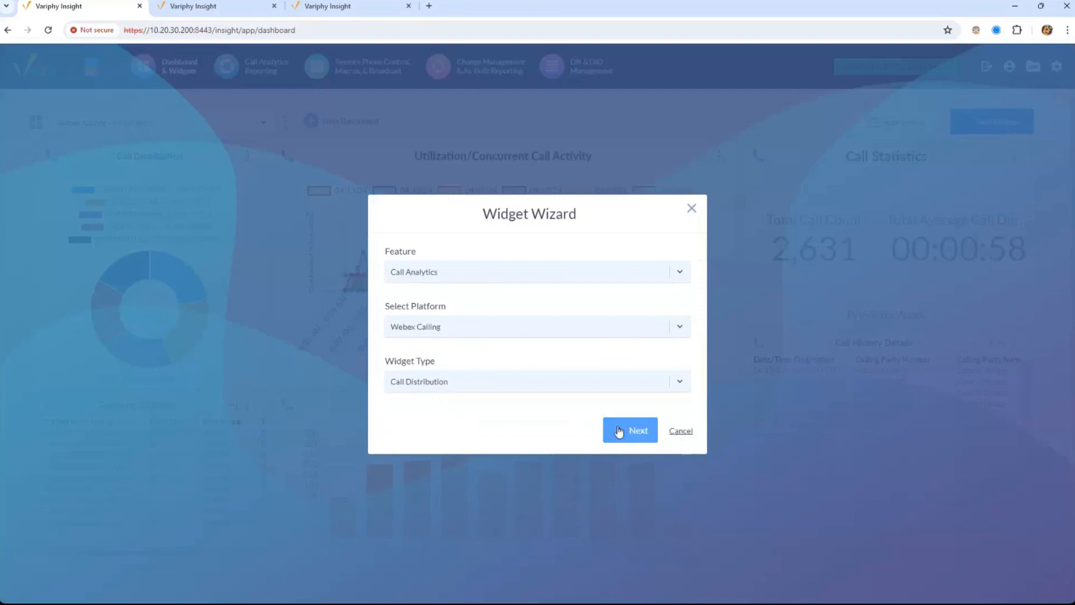
{"action": "left_click", "coordinate": [618, 430]}
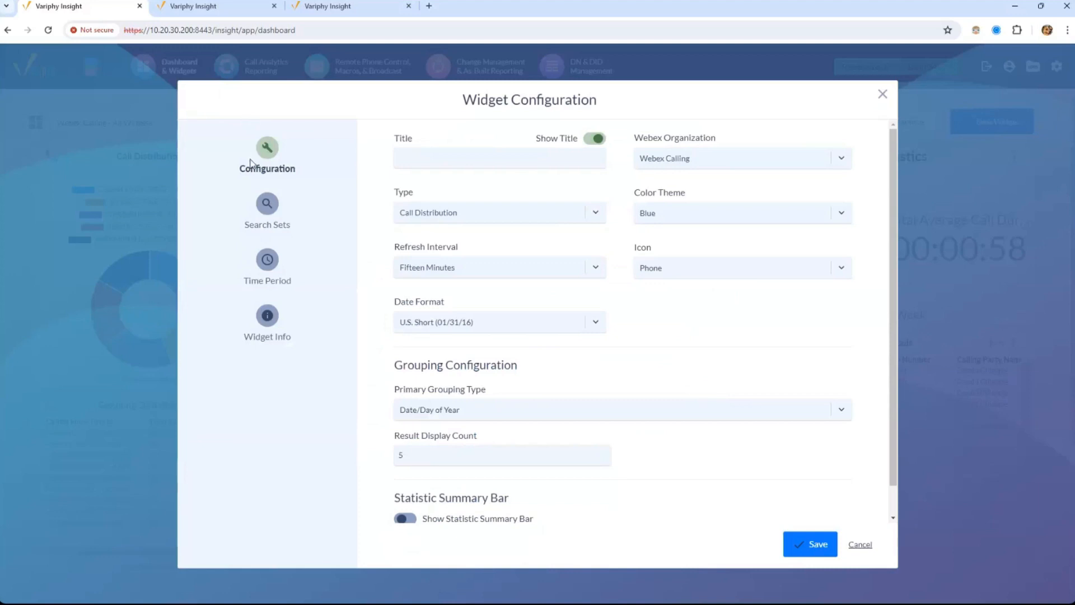
Browse the Search Set, Time Period and Info pages, then close the configuration unsaved
{"action": "left_click", "coordinate": [268, 213]}
{"action": "left_click", "coordinate": [268, 262]}
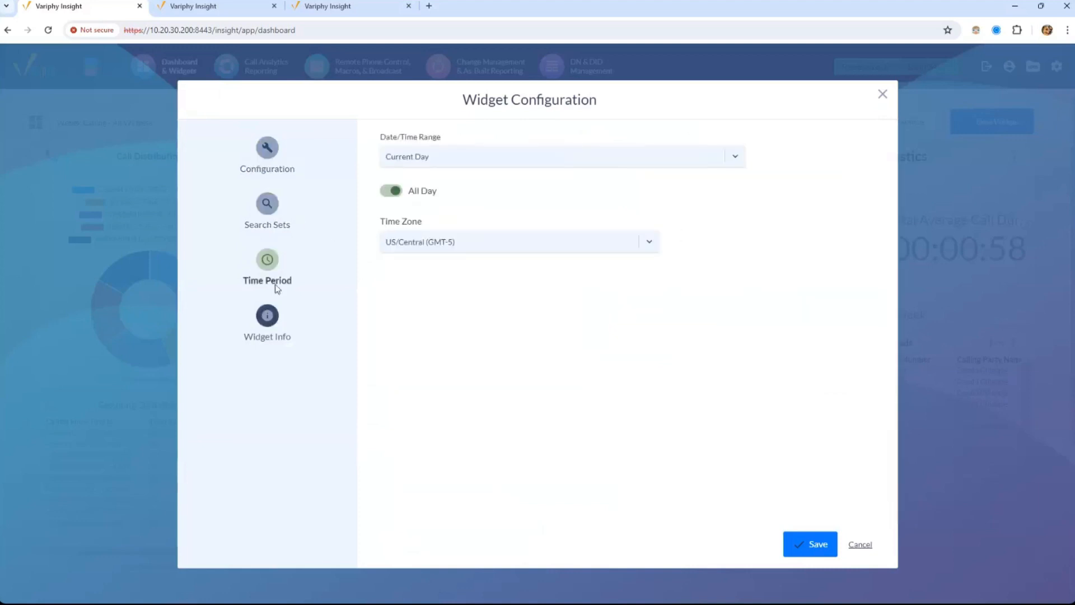
{"action": "left_click", "coordinate": [269, 314]}
{"action": "left_click", "coordinate": [274, 227]}
{"action": "left_click", "coordinate": [271, 168]}
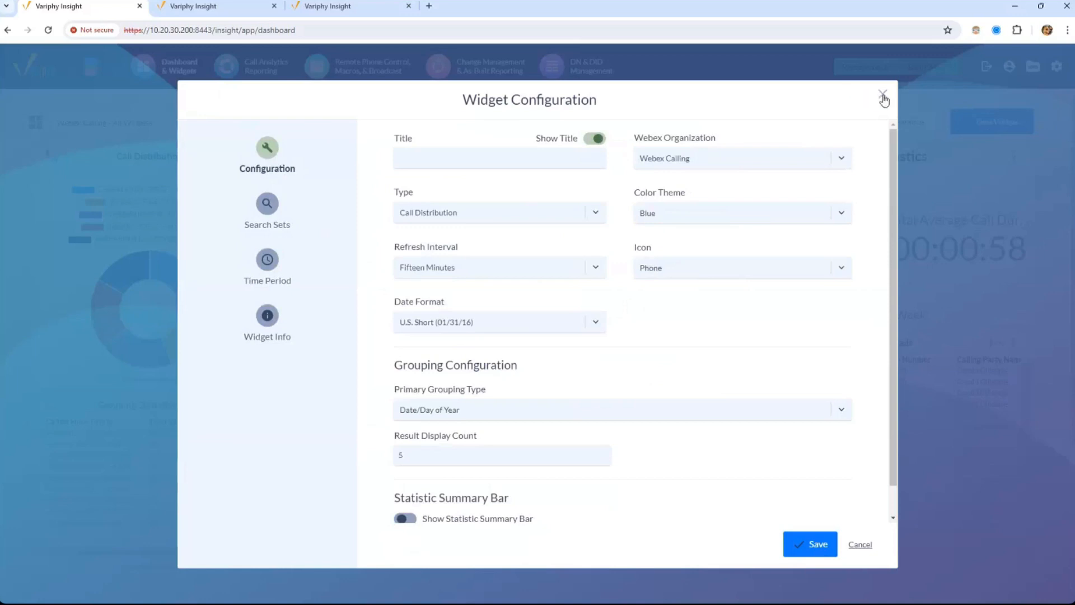
{"action": "left_click", "coordinate": [883, 95]}
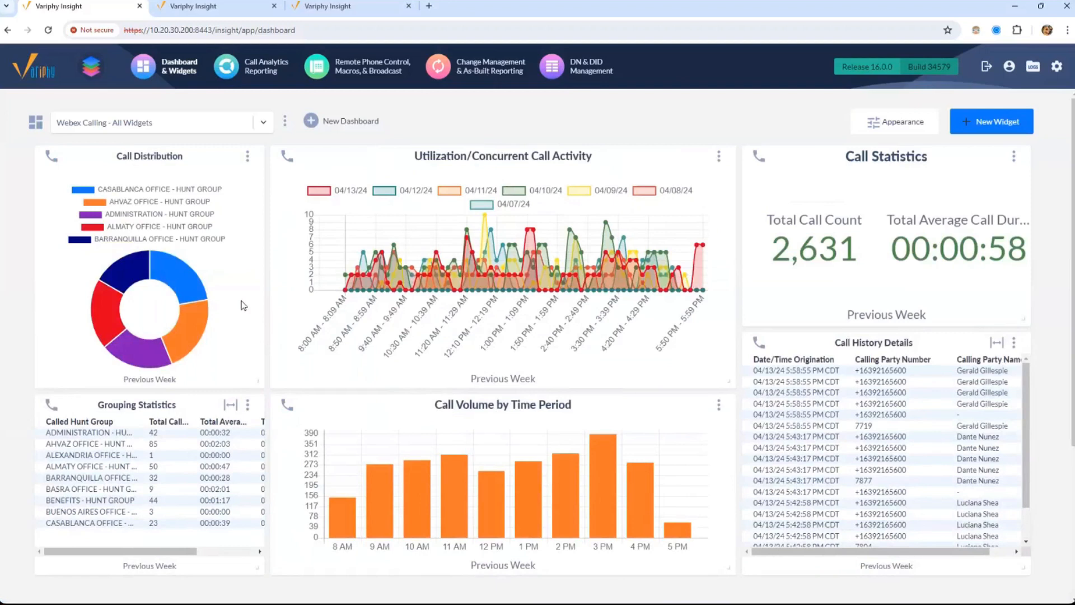
{"action": "left_click_drag", "start_coordinate": [200, 161], "coordinate": [200, 162]}
Edit the Call Distribution widget and show its Called Hunt Group search set
{"action": "left_click", "coordinate": [248, 157]}
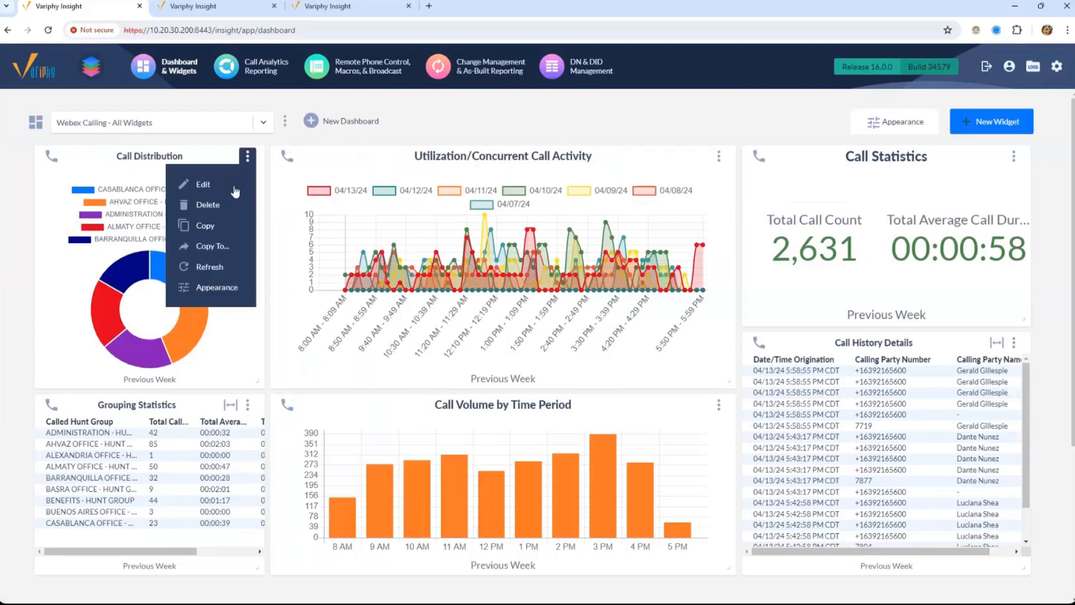
{"action": "left_click", "coordinate": [233, 186]}
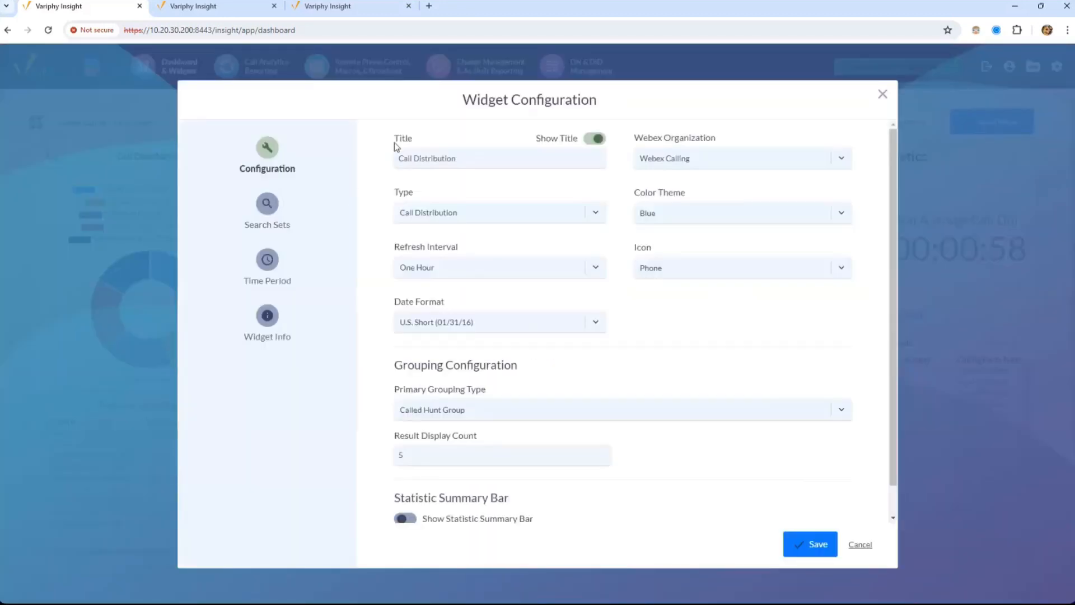
{"action": "left_click", "coordinate": [264, 212]}
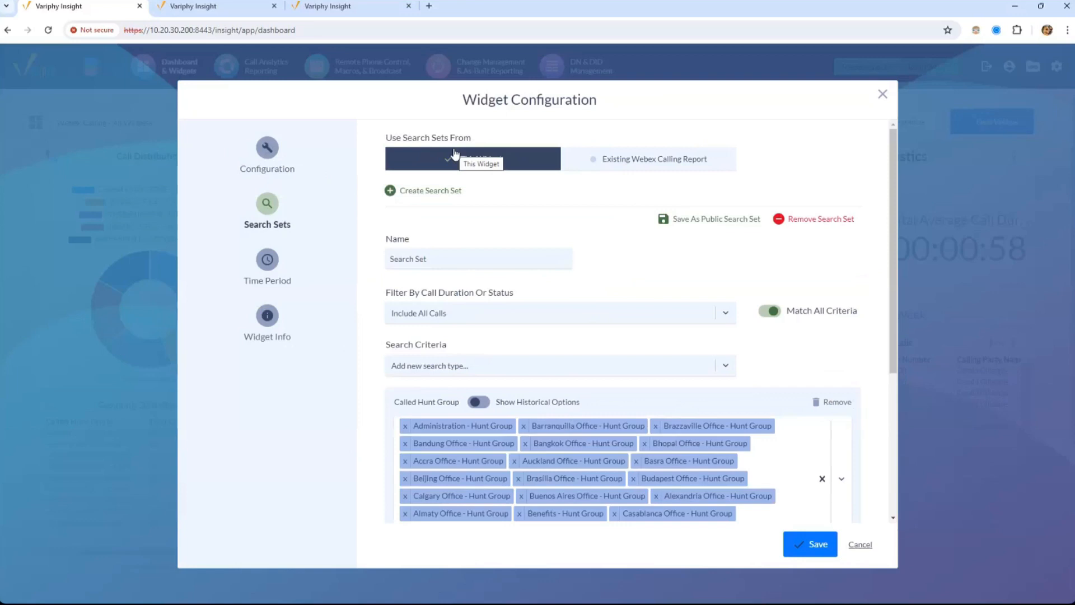
{"action": "left_click", "coordinate": [637, 165]}
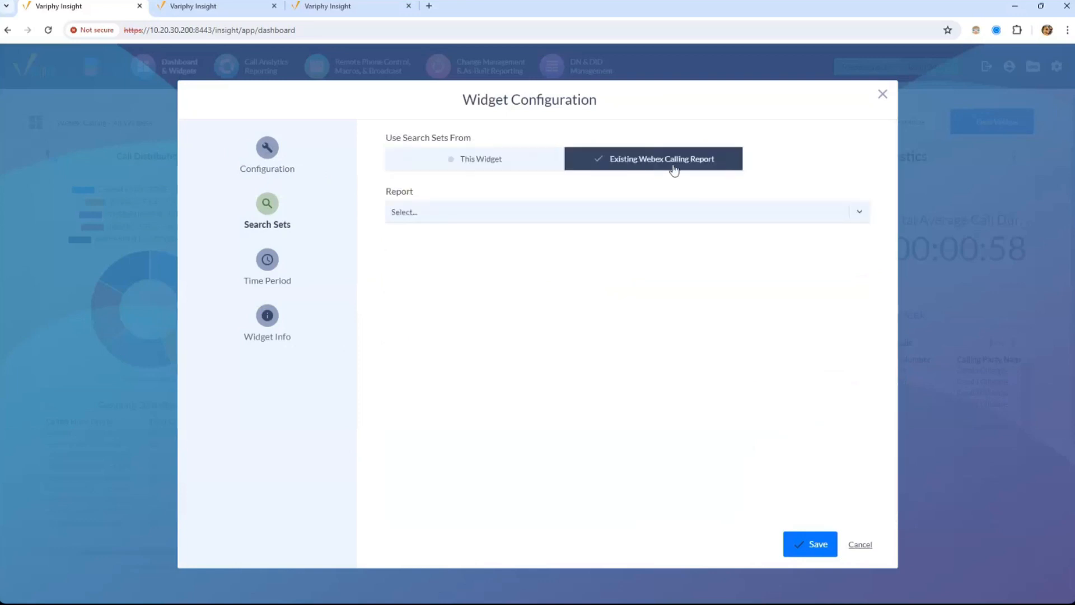
{"action": "left_click", "coordinate": [569, 210]}
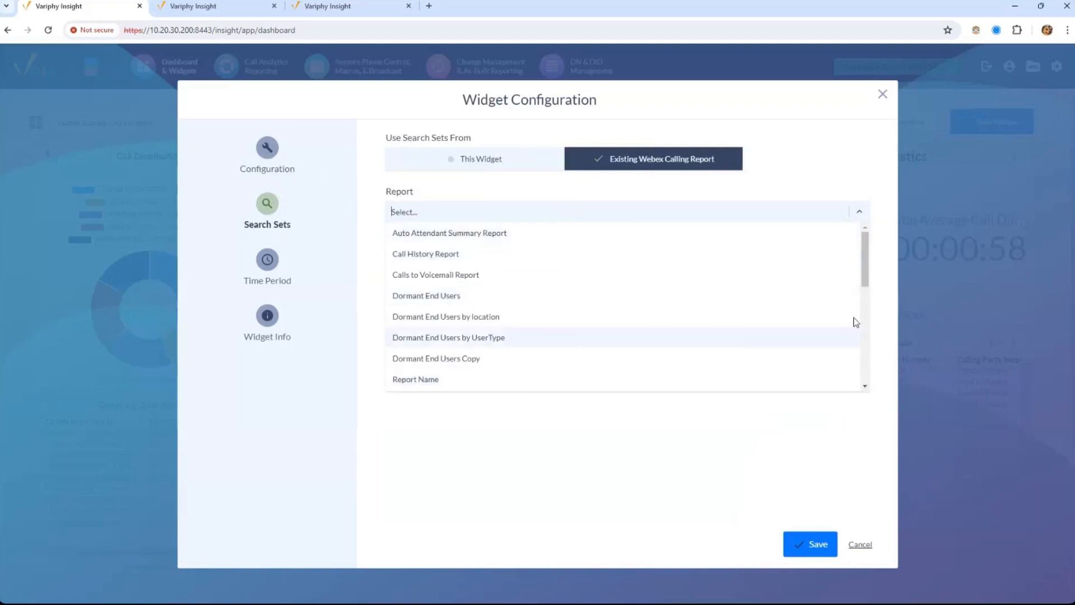
{"action": "scroll", "coordinate": [866, 313], "scroll_direction": "down", "scroll_amount": 3}
{"action": "left_click", "coordinate": [699, 426]}
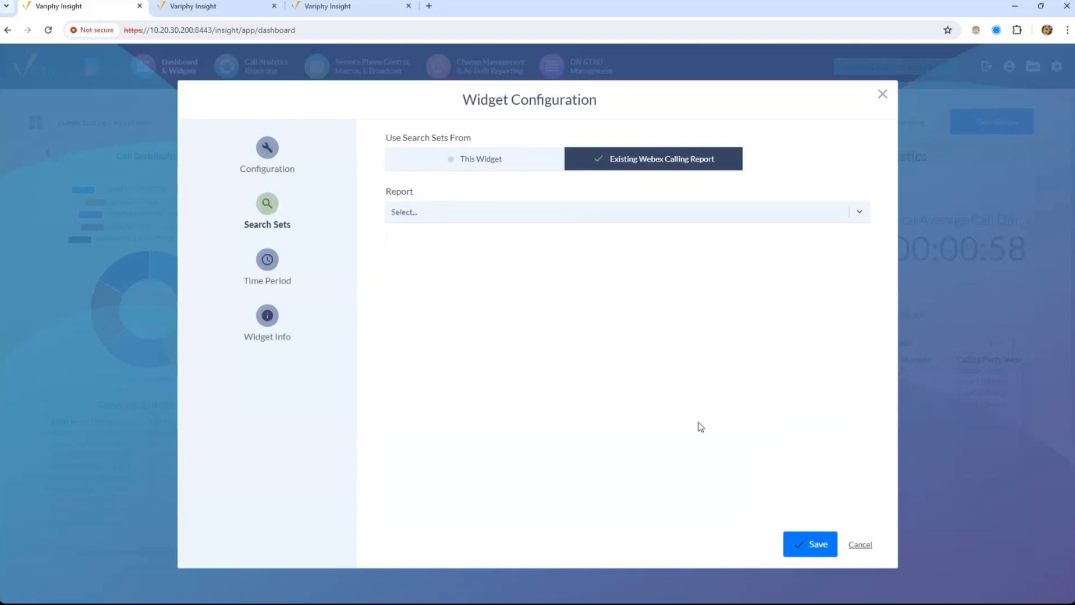
{"action": "left_click", "coordinate": [496, 168]}
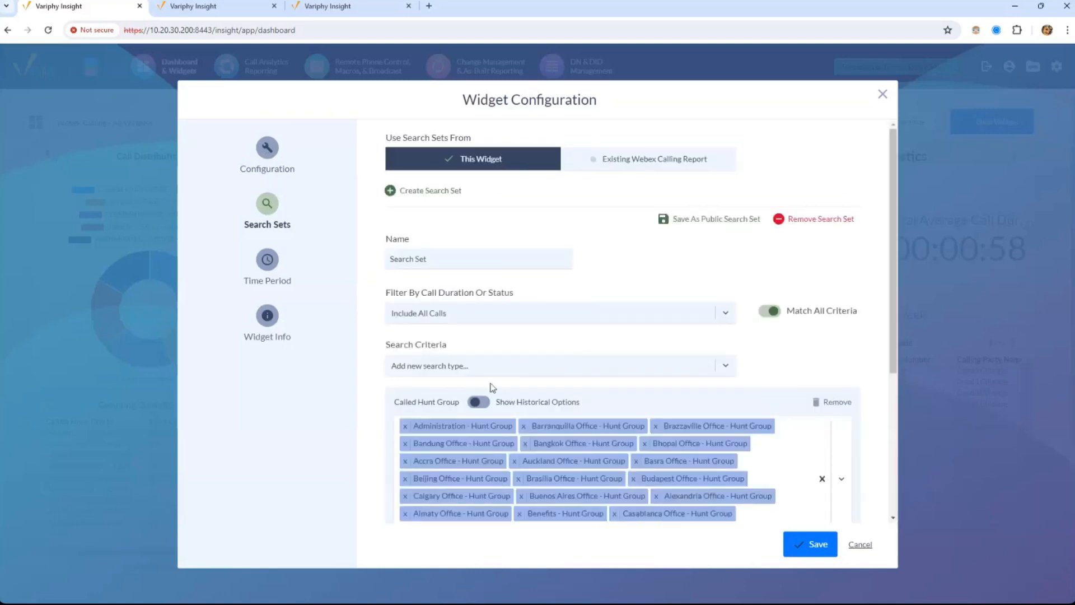
{"action": "right_click", "coordinate": [641, 352]}
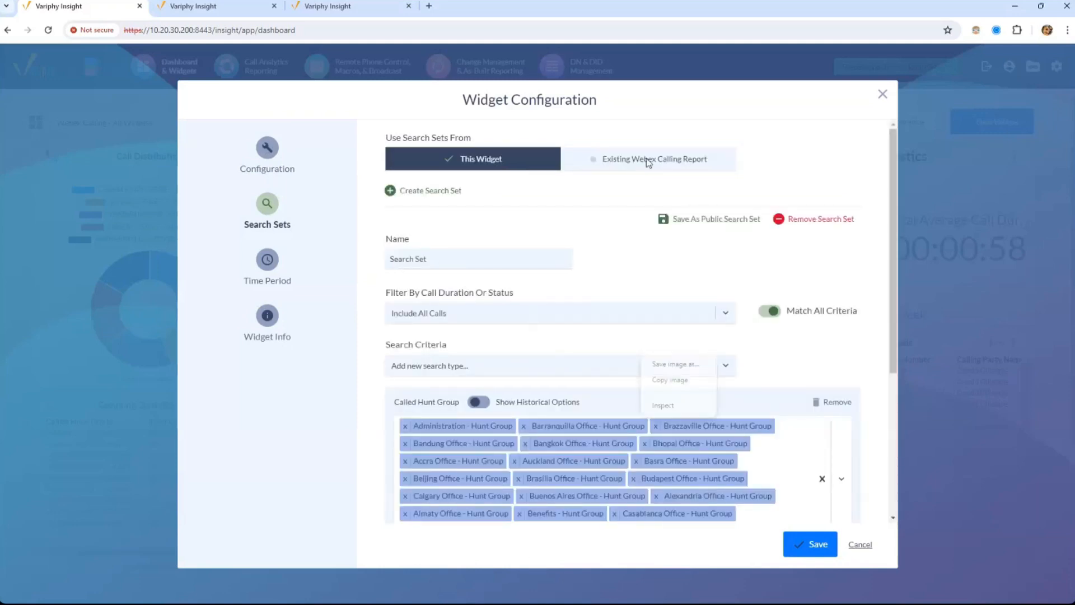
{"action": "left_click", "coordinate": [616, 159]}
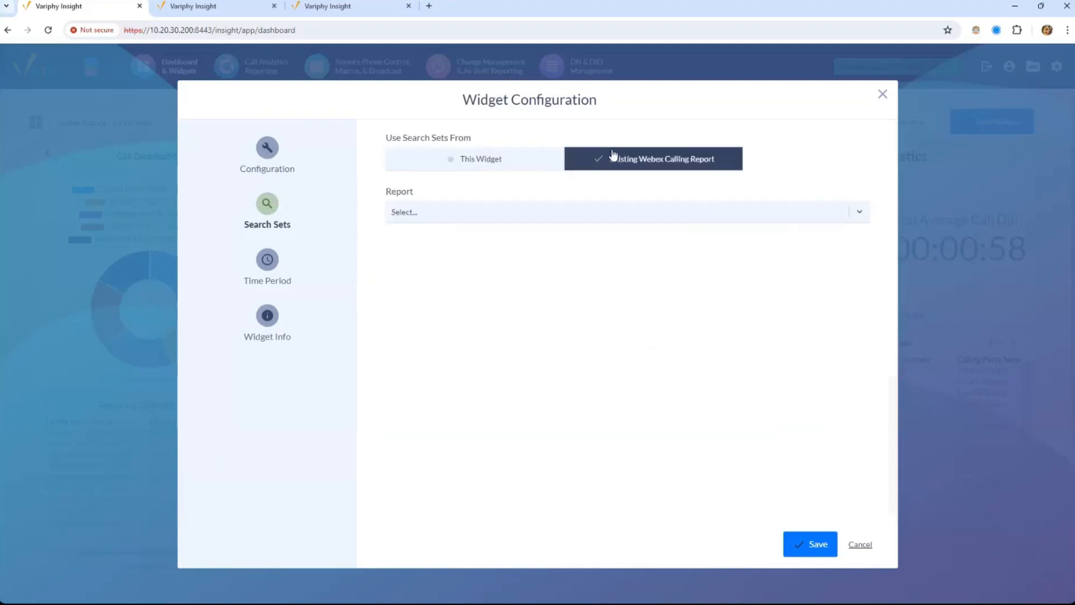
{"action": "left_click", "coordinate": [633, 213]}
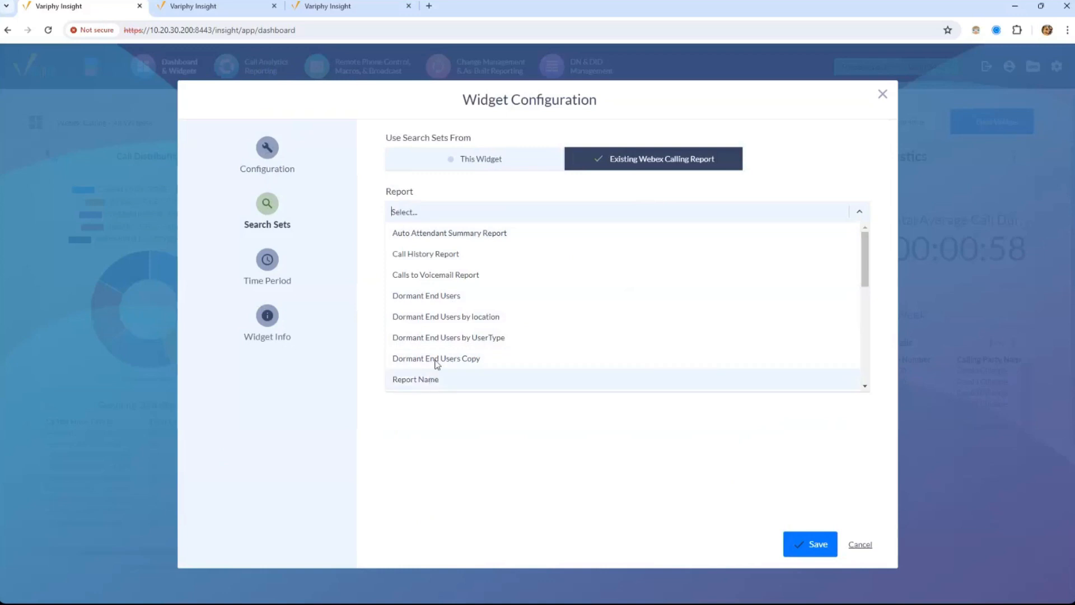
{"action": "left_click", "coordinate": [424, 254]}
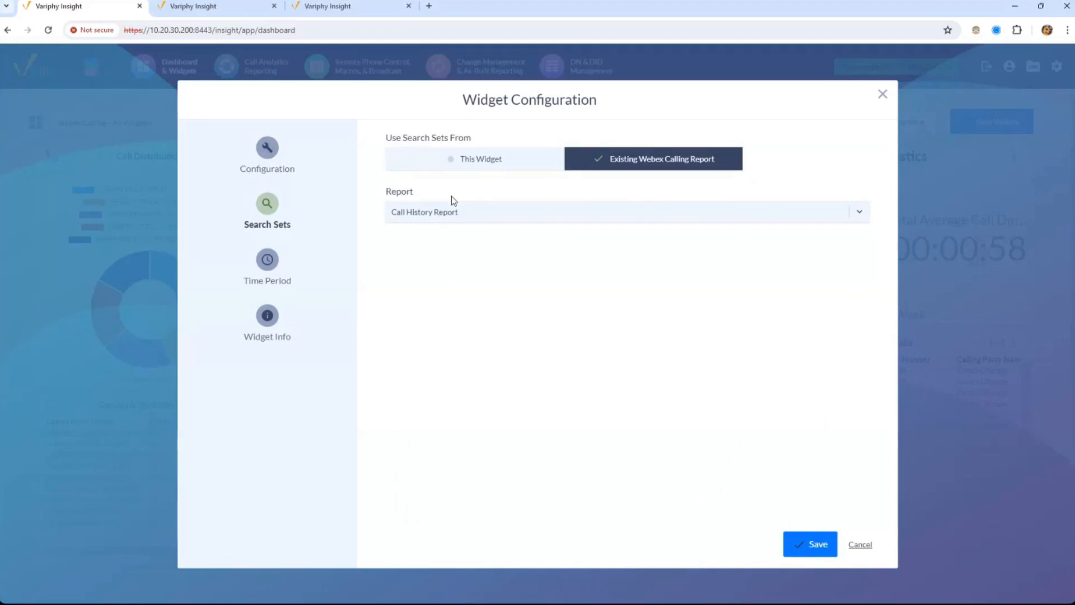
{"action": "left_click", "coordinate": [481, 152]}
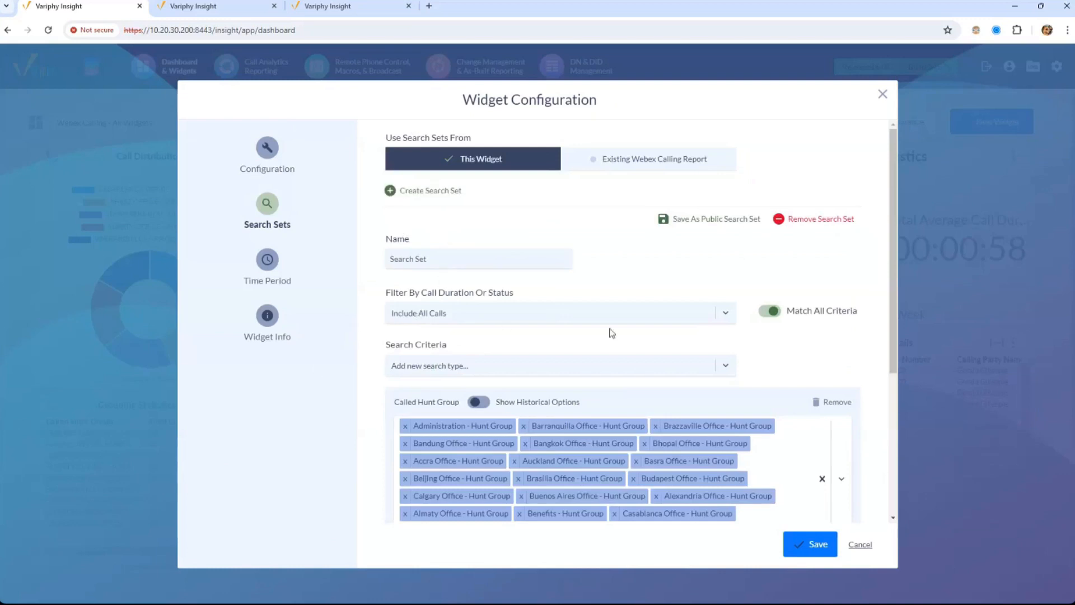
{"action": "left_click", "coordinate": [607, 367]}
{"action": "left_click_drag", "start_coordinate": [733, 405], "coordinate": [715, 376]}
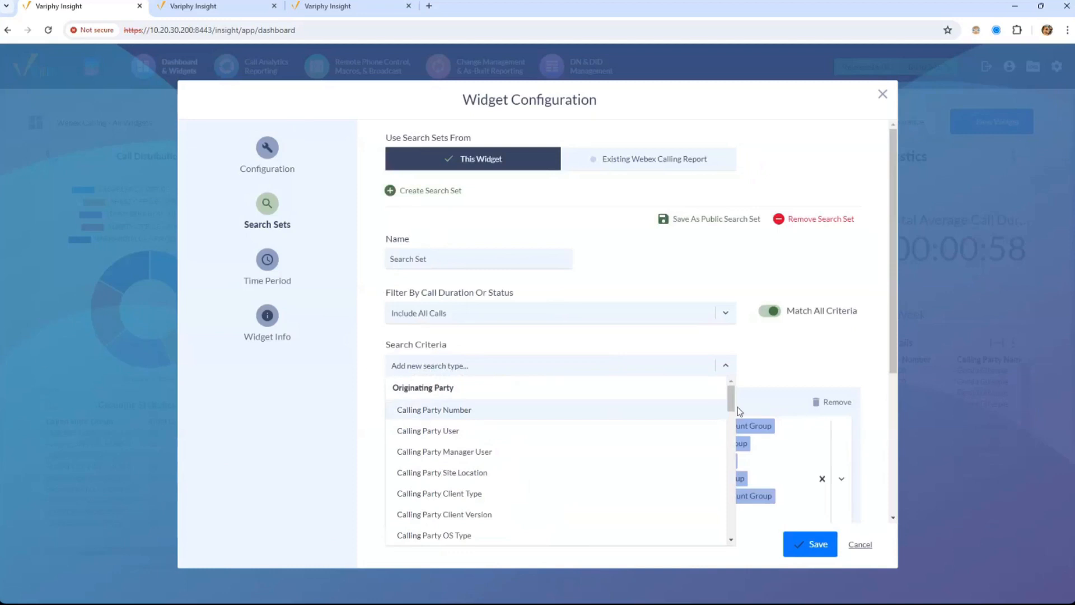
{"action": "left_click_drag", "start_coordinate": [731, 405], "coordinate": [730, 363]}
{"action": "type", "text": "correl"}
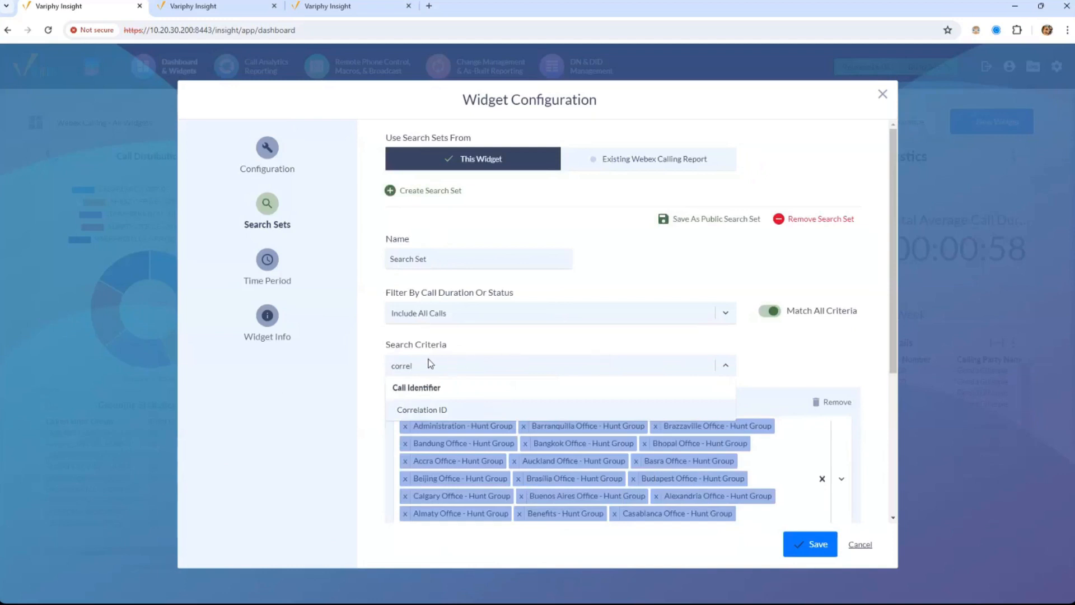
{"action": "left_click", "coordinate": [462, 413]}
{"action": "left_click", "coordinate": [724, 365]}
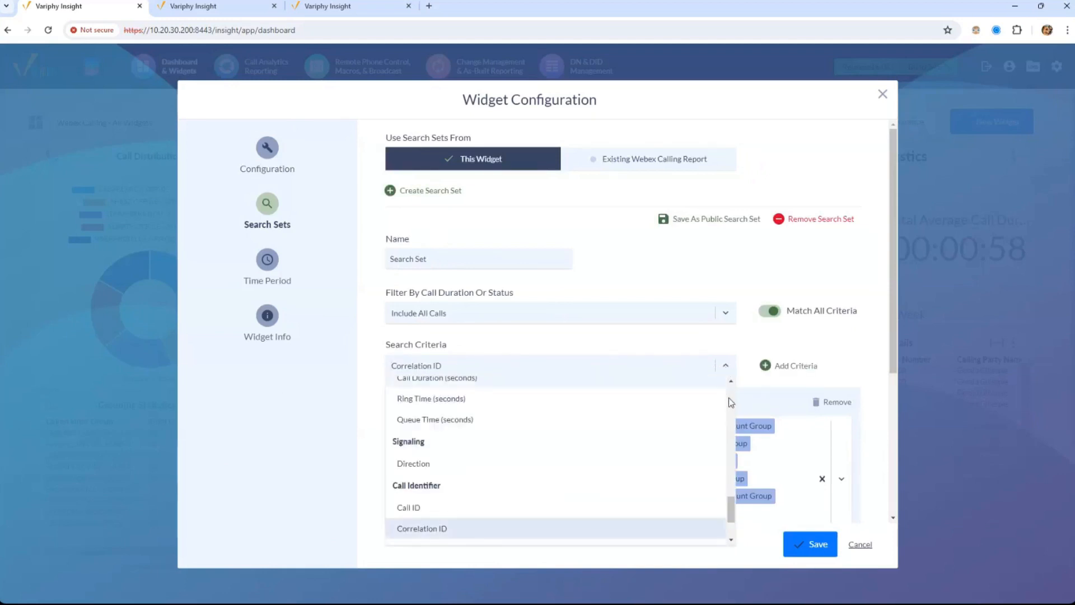
{"action": "scroll", "coordinate": [728, 425], "scroll_direction": "down", "scroll_amount": 3}
{"action": "scroll", "coordinate": [732, 429], "scroll_direction": "up", "scroll_amount": 5}
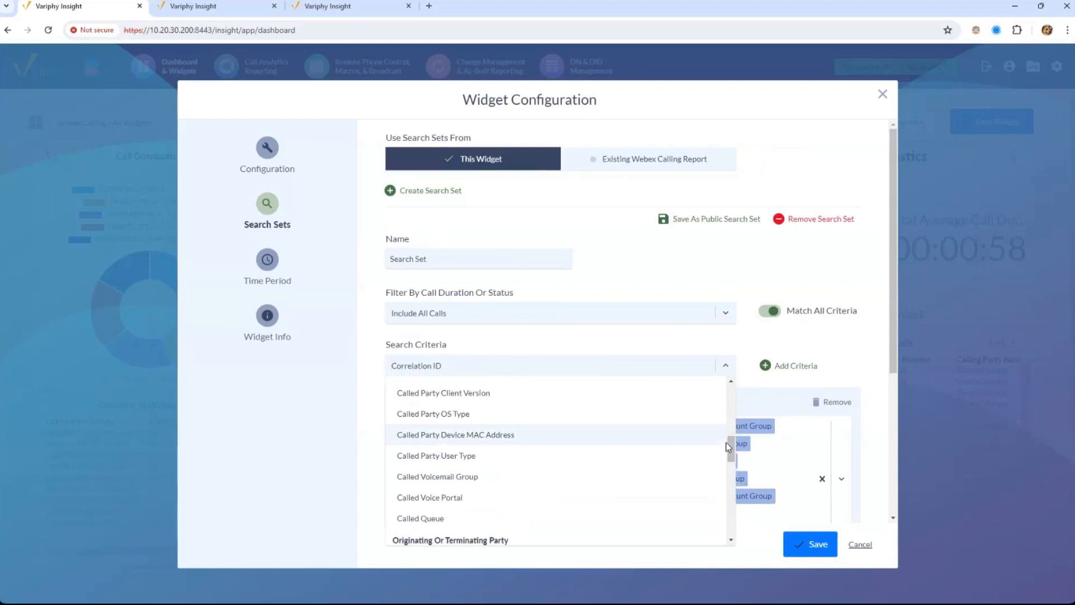
{"action": "type", "text": "name"}
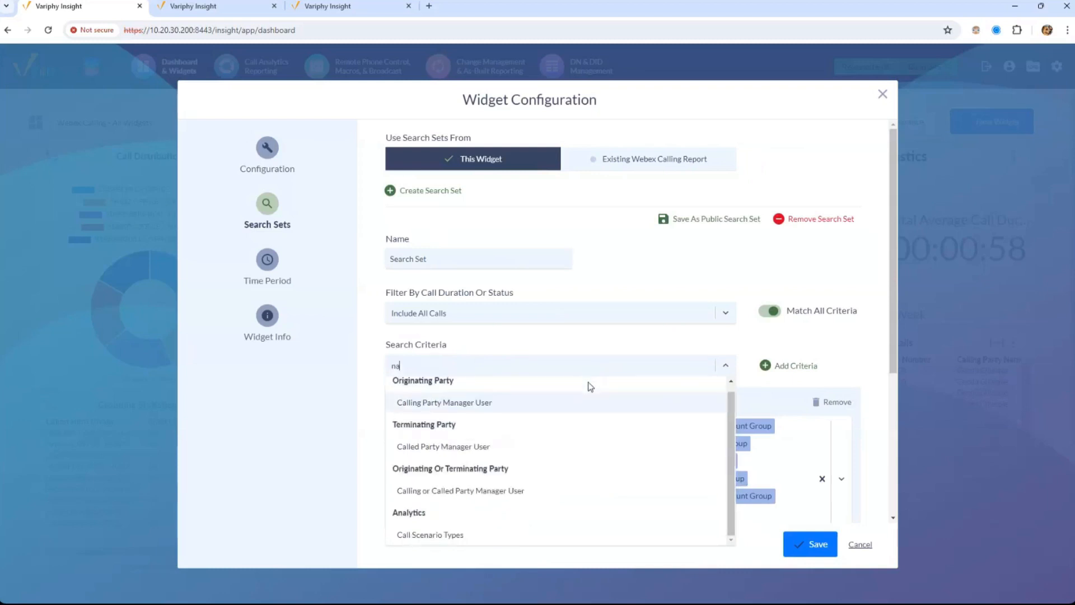
{"action": "key", "text": "BackSpace"}
{"action": "key", "text": "BackSpace"}
{"action": "key", "text": "BackSpace"}
{"action": "key", "text": "BackSpace"}
{"action": "type", "text": "user"}
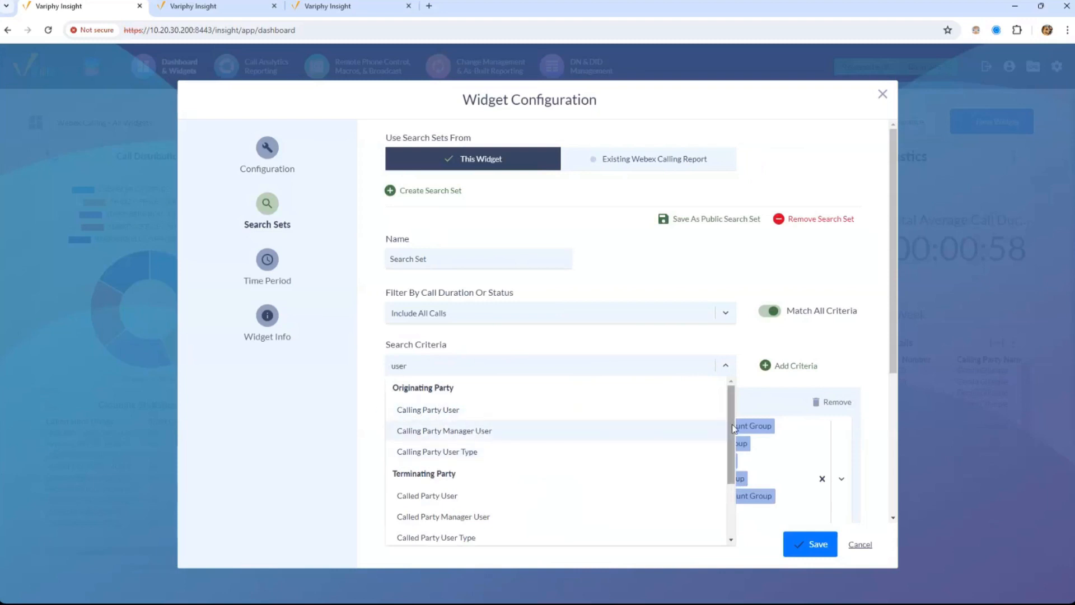
{"action": "mouse_move", "coordinate": [732, 429]}
{"action": "left_mouse_down"}
{"action": "mouse_move", "coordinate": [729, 458]}
{"action": "mouse_move", "coordinate": [727, 434]}
{"action": "left_mouse_up"}
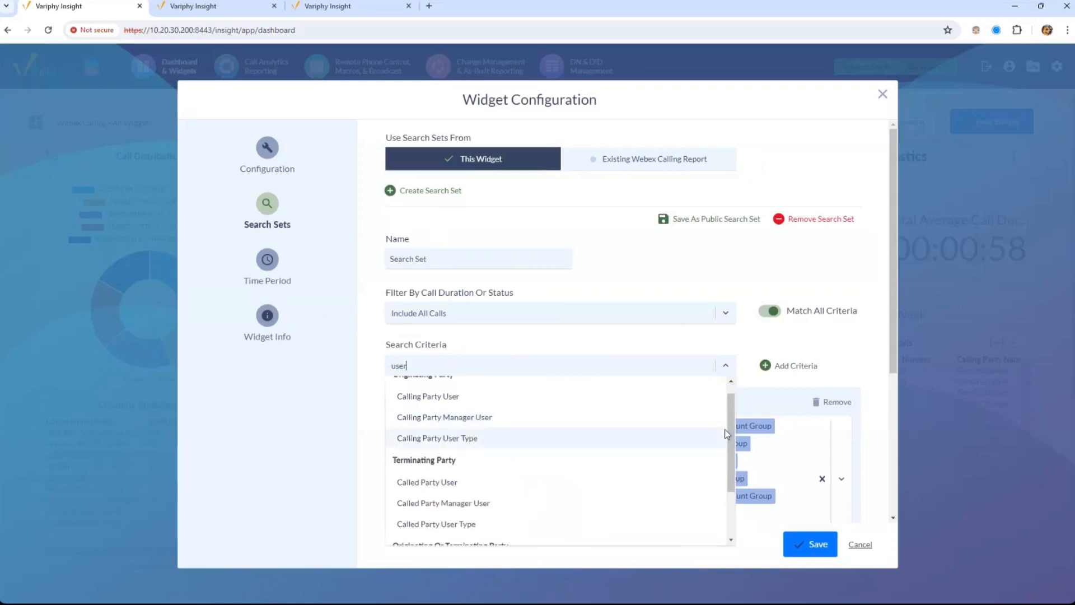
{"action": "left_click", "coordinate": [753, 361]}
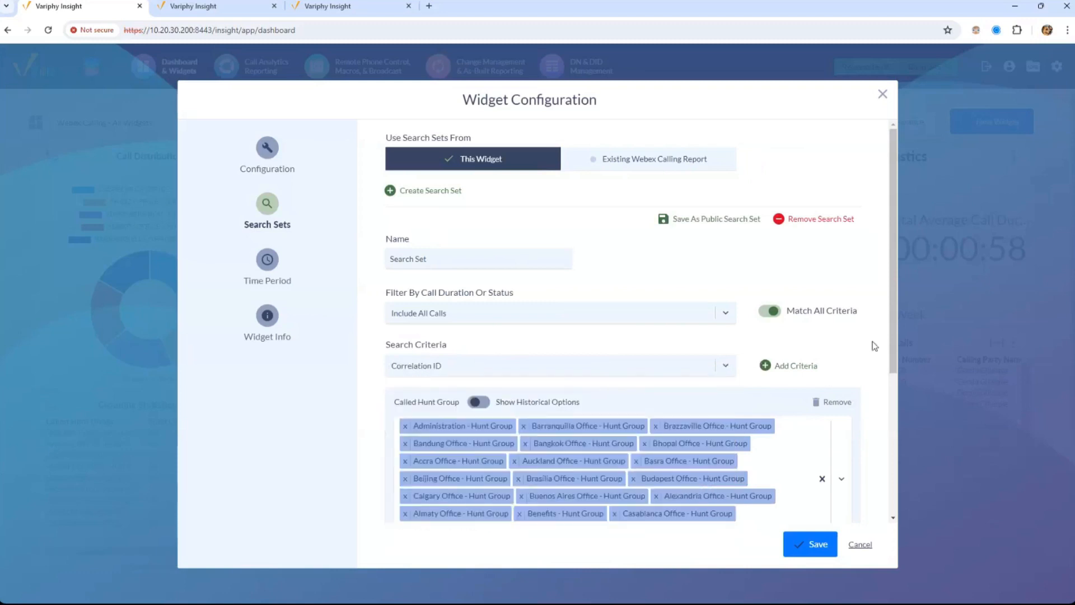
{"action": "left_click_drag", "start_coordinate": [894, 337], "coordinate": [886, 474]}
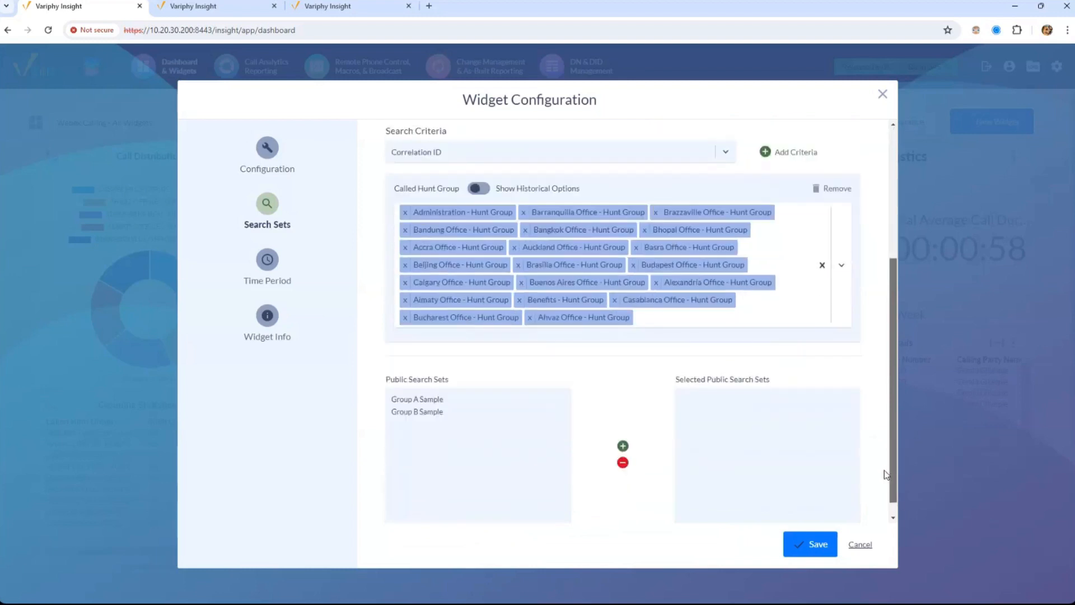
{"action": "scroll", "coordinate": [887, 475], "scroll_direction": "up", "scroll_amount": 3}
{"action": "left_click", "coordinate": [644, 331]}
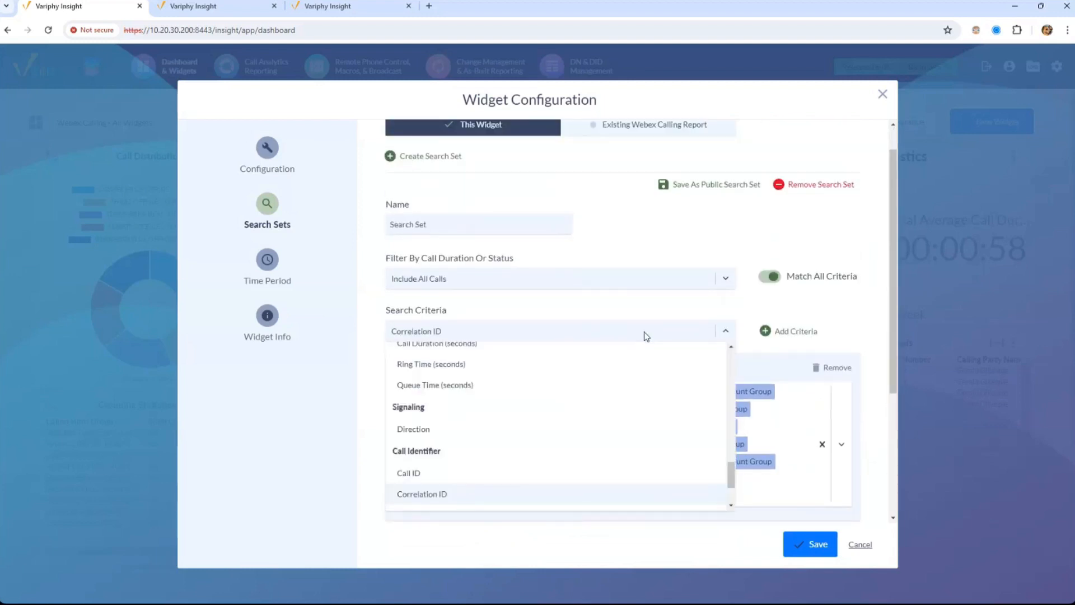
{"action": "type", "text": "called"}
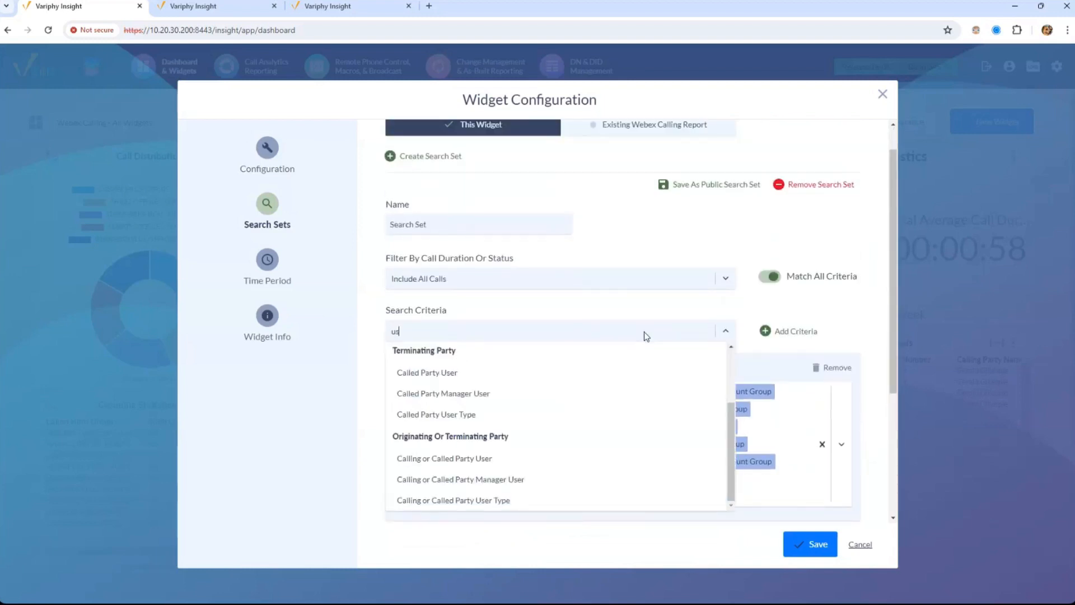
{"action": "left_click", "coordinate": [492, 398]}
{"action": "left_click", "coordinate": [763, 334]}
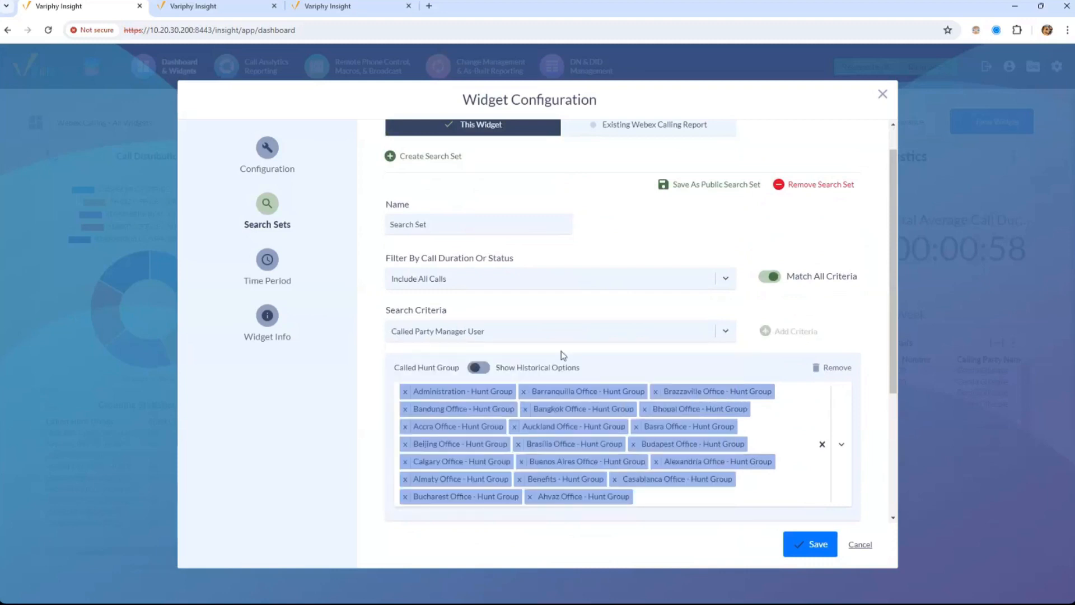
{"action": "left_click", "coordinate": [471, 398]}
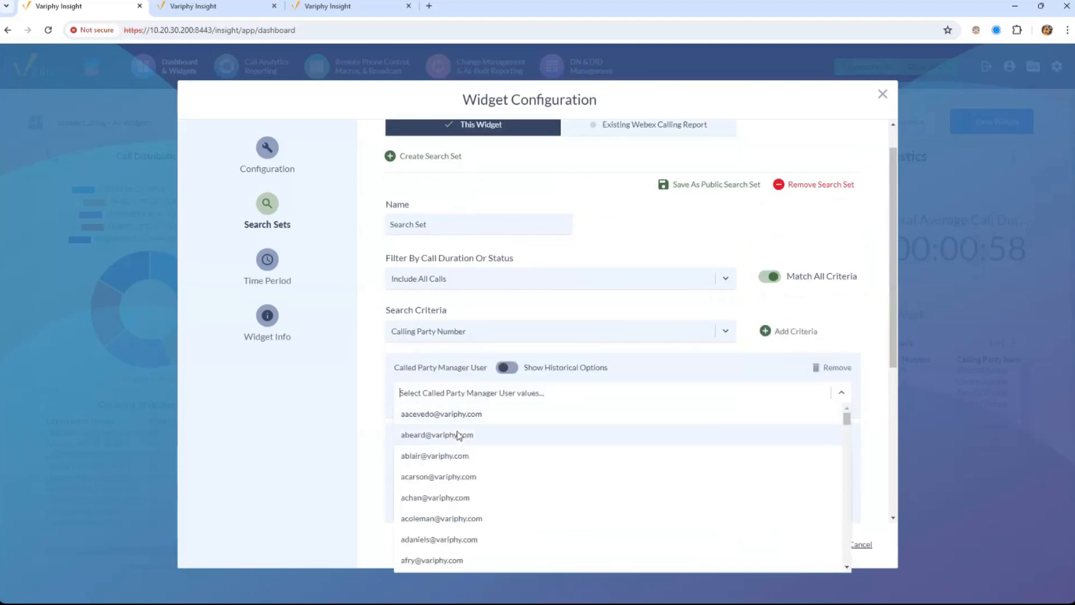
{"action": "left_click", "coordinate": [459, 436]}
{"action": "left_click", "coordinate": [557, 393]}
{"action": "left_click", "coordinate": [557, 396]}
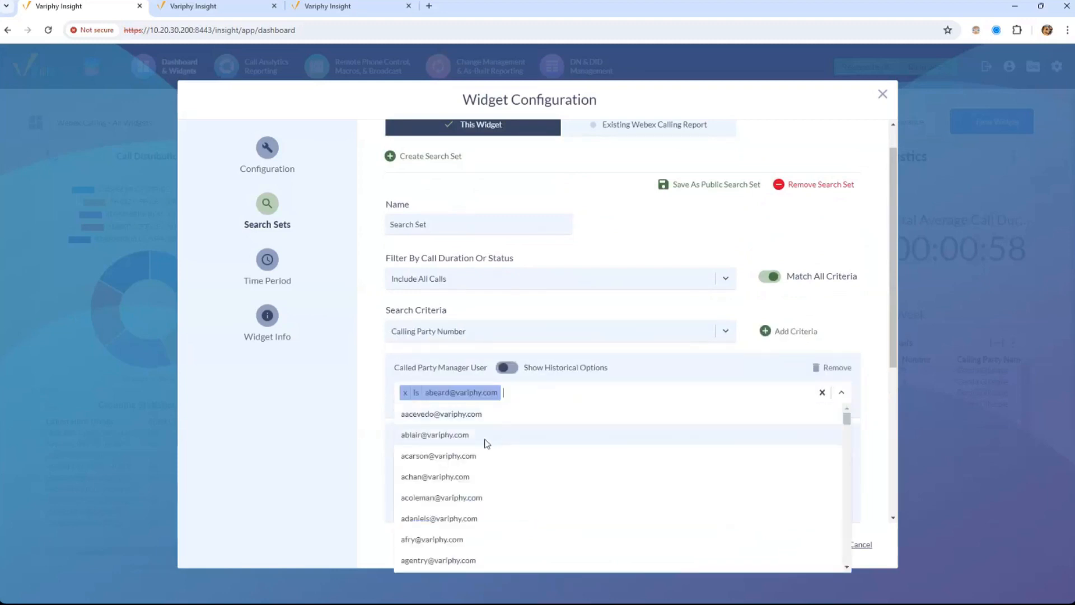
{"action": "left_click", "coordinate": [482, 437]}
{"action": "left_click", "coordinate": [463, 476]}
{"action": "left_click", "coordinate": [441, 494]}
{"action": "left_click", "coordinate": [441, 495]}
{"action": "left_click", "coordinate": [441, 495]}
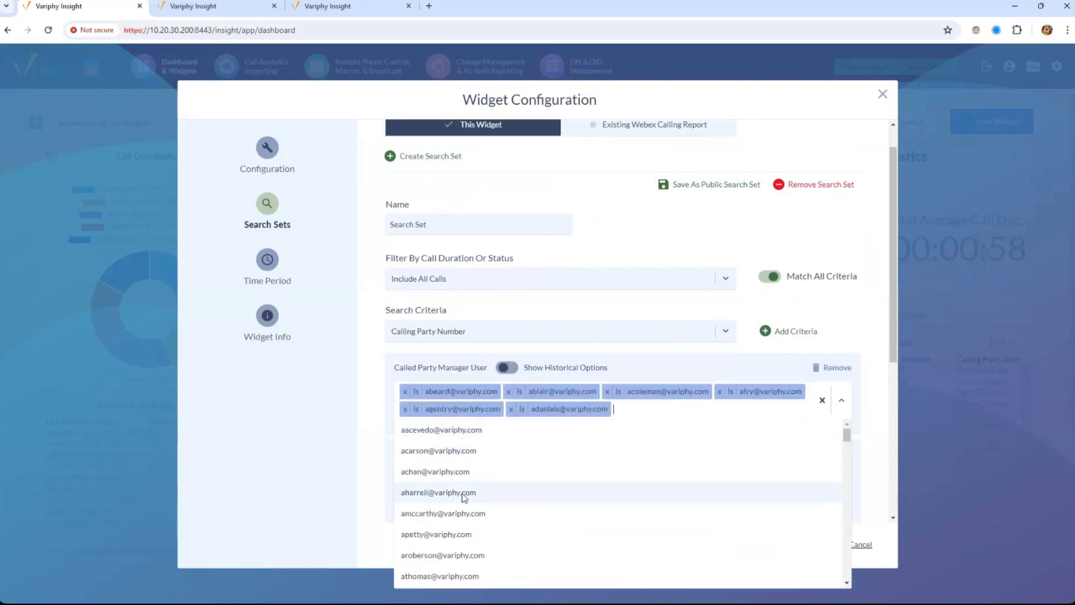
{"action": "left_click", "coordinate": [441, 495]}
{"action": "left_click", "coordinate": [441, 495]}
{"action": "left_click", "coordinate": [415, 380]}
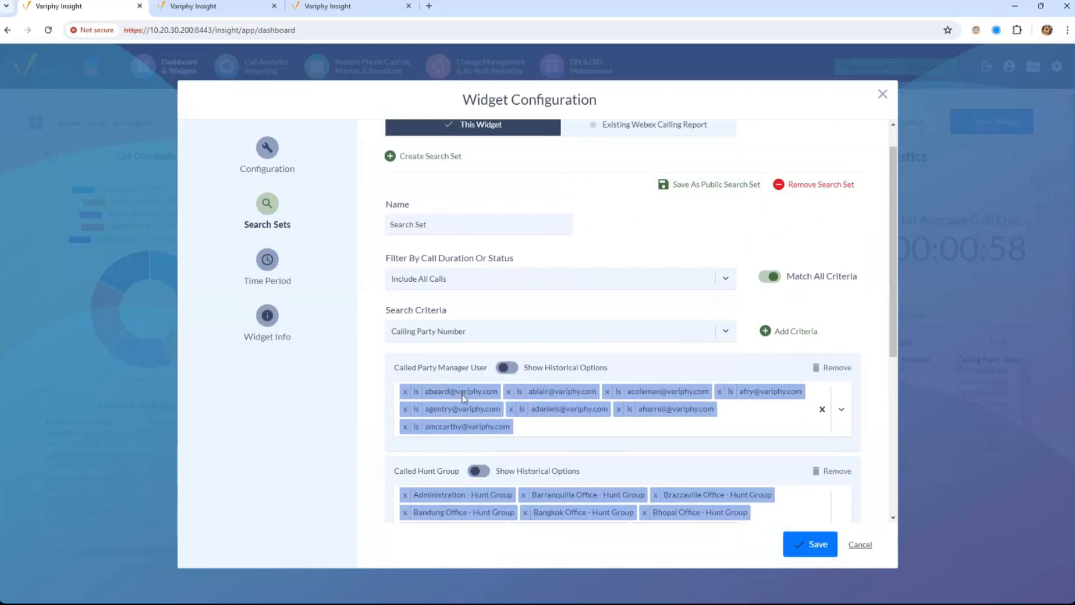
{"action": "left_click", "coordinate": [417, 392]}
{"action": "left_click", "coordinate": [418, 393]}
{"action": "left_click", "coordinate": [417, 393]}
{"action": "left_click", "coordinate": [417, 410]}
{"action": "left_click", "coordinate": [417, 427]}
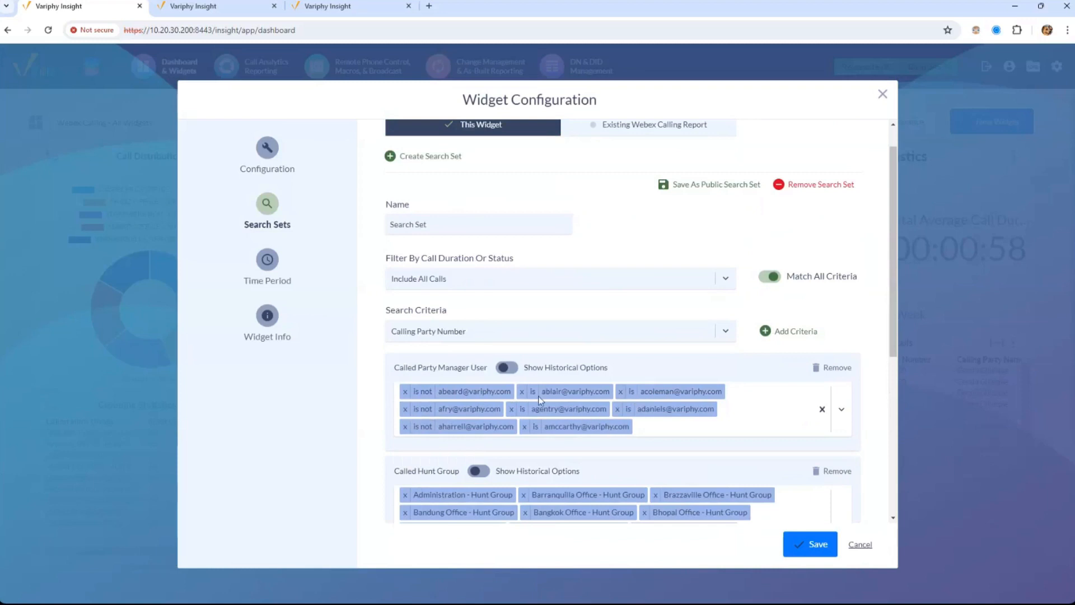
{"action": "left_click", "coordinate": [834, 367]}
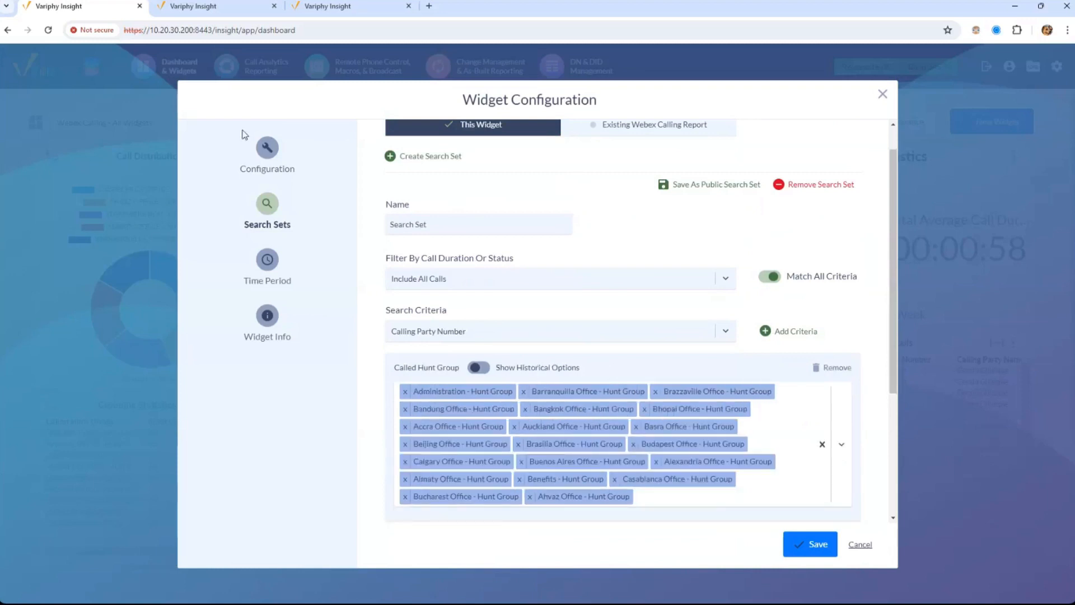
{"action": "left_click_drag", "start_coordinate": [897, 356], "coordinate": [616, 168]}
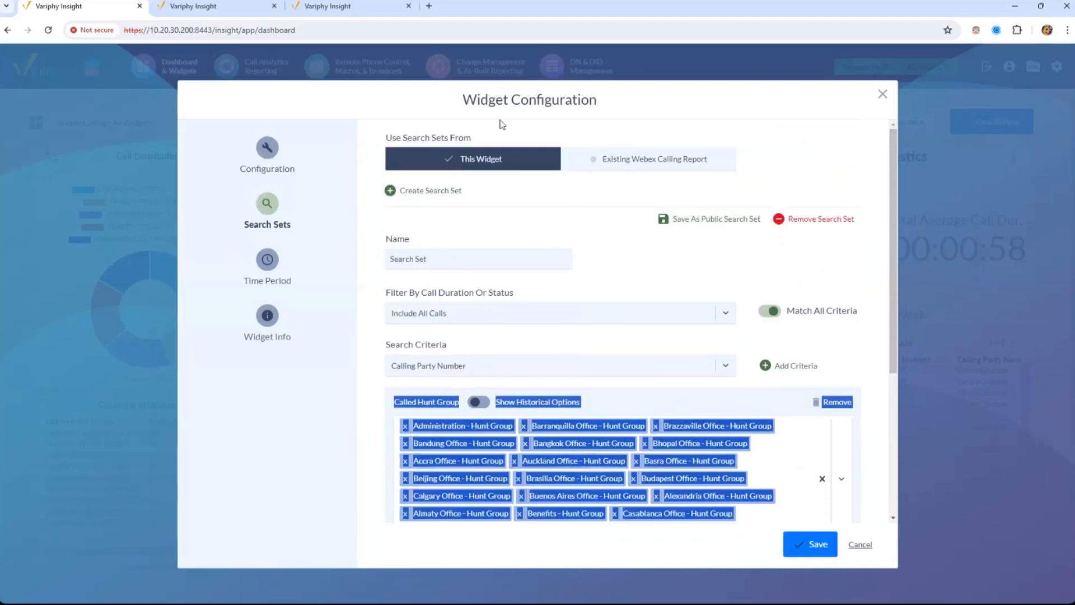
Return to the widget's general settings, review title and Webex organization, and bring up the Type list
{"action": "left_click", "coordinate": [289, 150]}
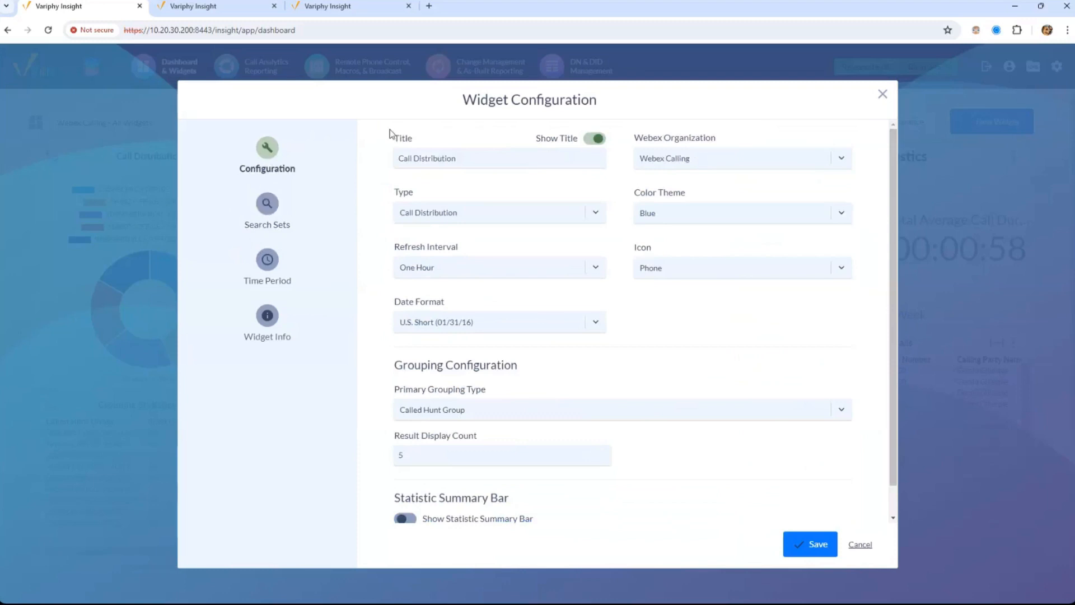
{"action": "left_click_drag", "start_coordinate": [393, 137], "coordinate": [432, 139]}
{"action": "left_click", "coordinate": [453, 160]}
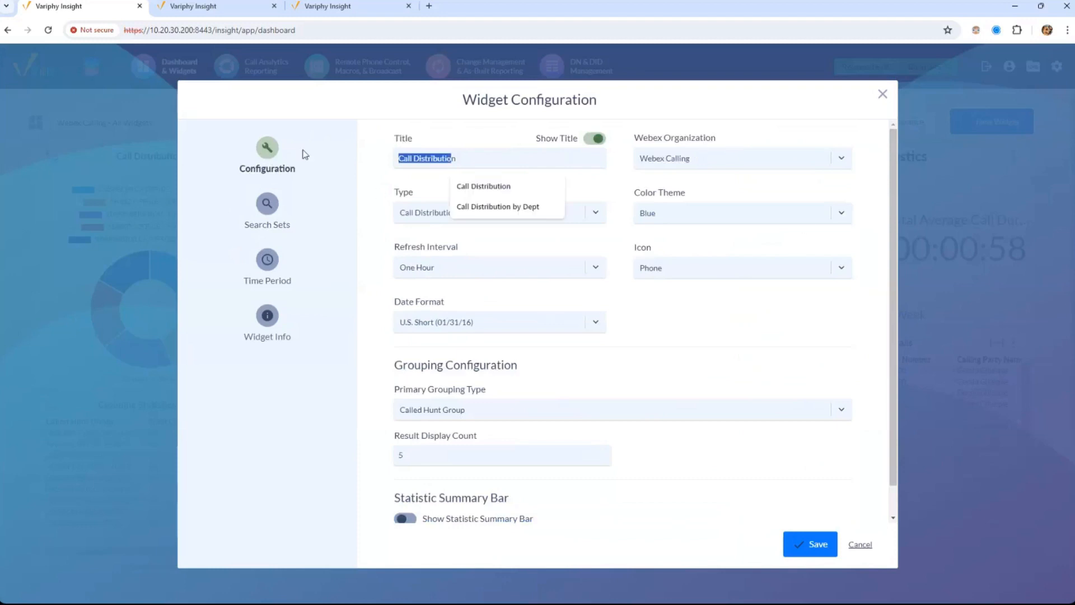
{"action": "left_click", "coordinate": [695, 169]}
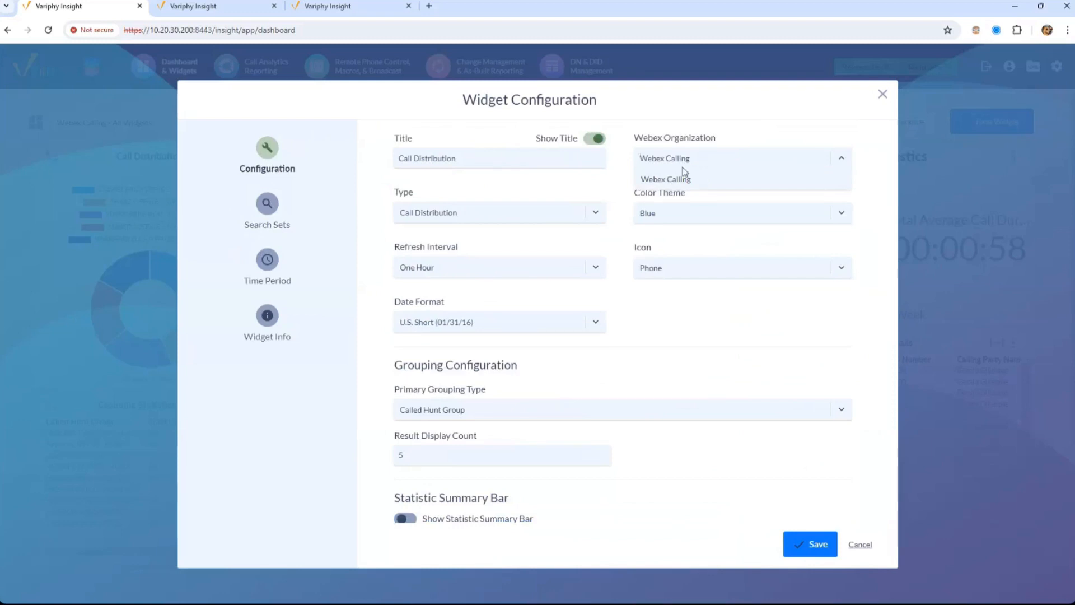
{"action": "left_click", "coordinate": [456, 214]}
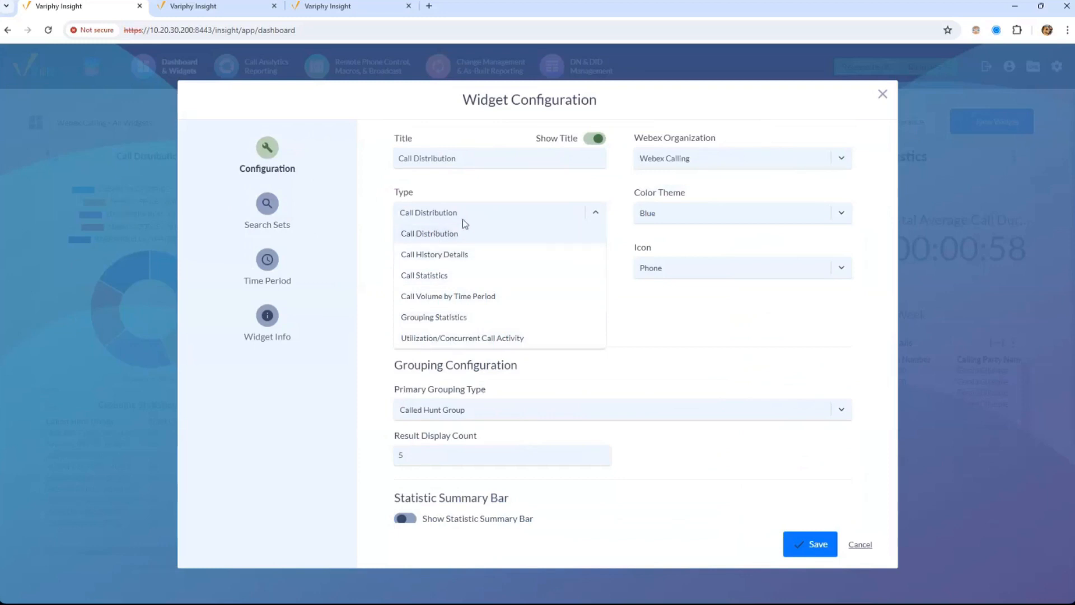
Switch the widget to Call History Details with Time Origination and Date Origination columns, and save
{"action": "left_click", "coordinate": [442, 258]}
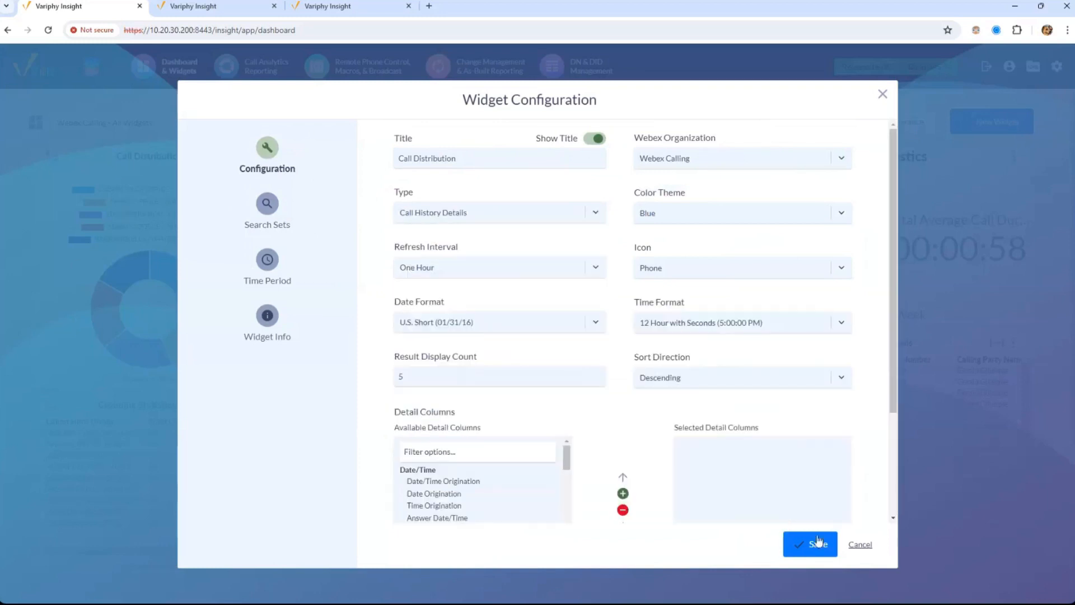
{"action": "left_click", "coordinate": [818, 546]}
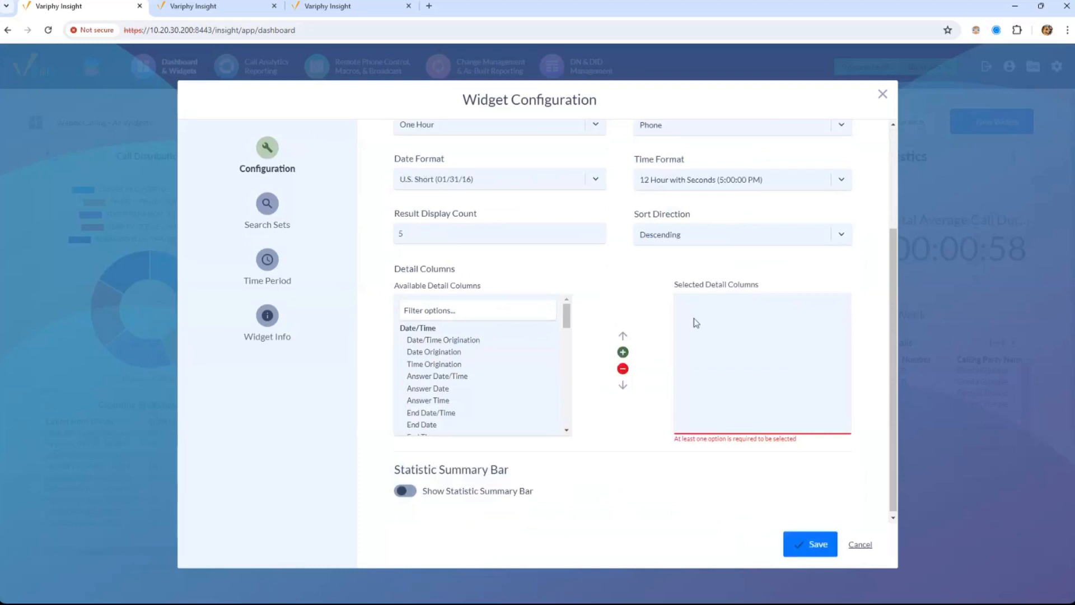
{"action": "double_click", "coordinate": [451, 364]}
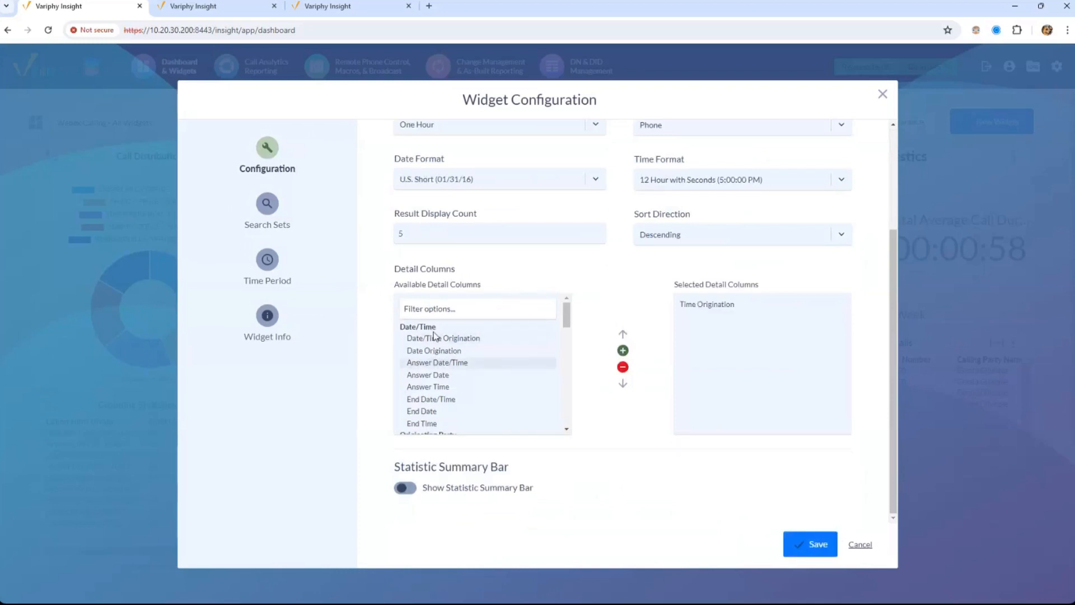
{"action": "double_click", "coordinate": [421, 351]}
{"action": "left_click", "coordinate": [799, 549]}
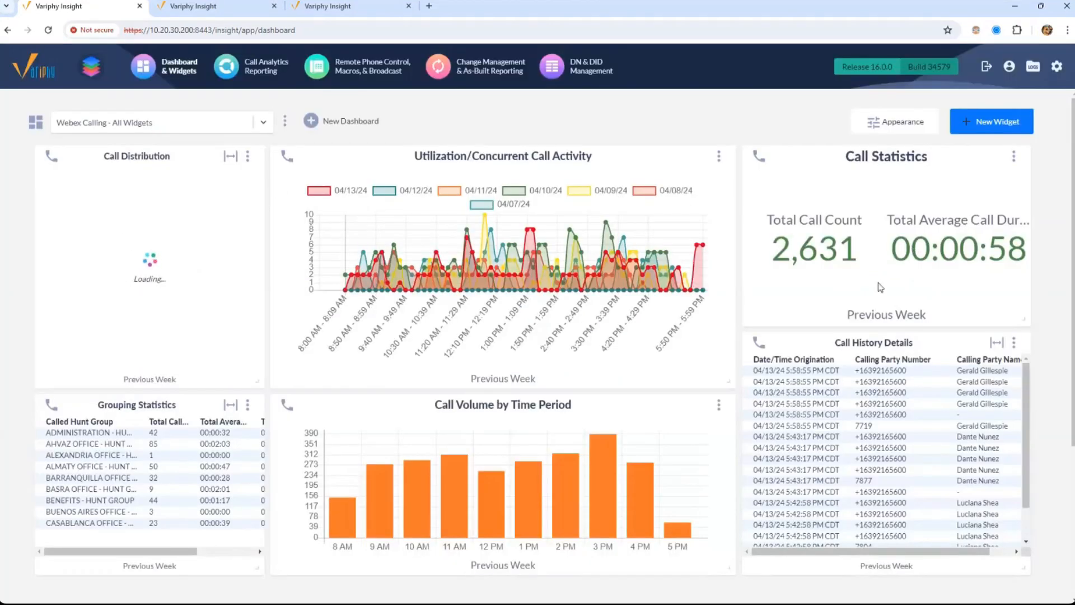
{"action": "left_click_drag", "start_coordinate": [794, 385], "coordinate": [964, 515]}
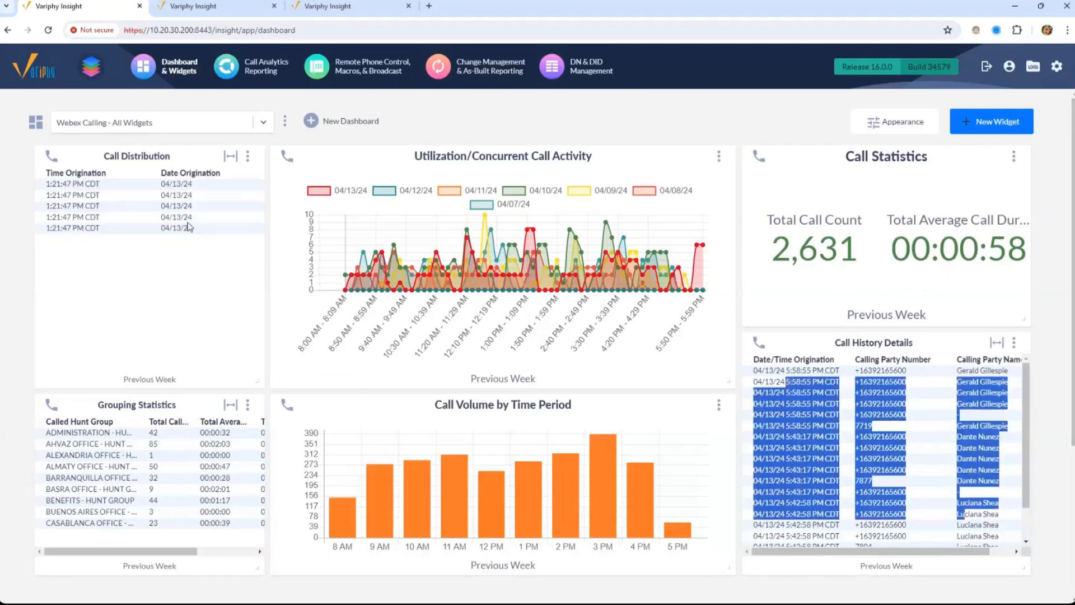
Set the widget type back to Call Distribution, save, and reopen its configuration
{"action": "left_click", "coordinate": [248, 156]}
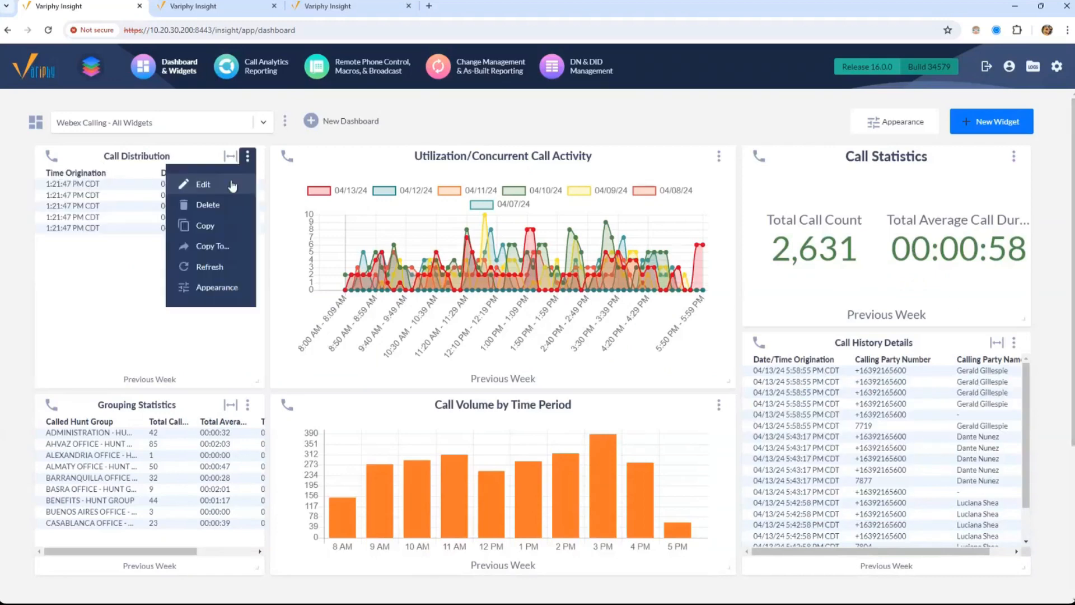
{"action": "left_click", "coordinate": [190, 179]}
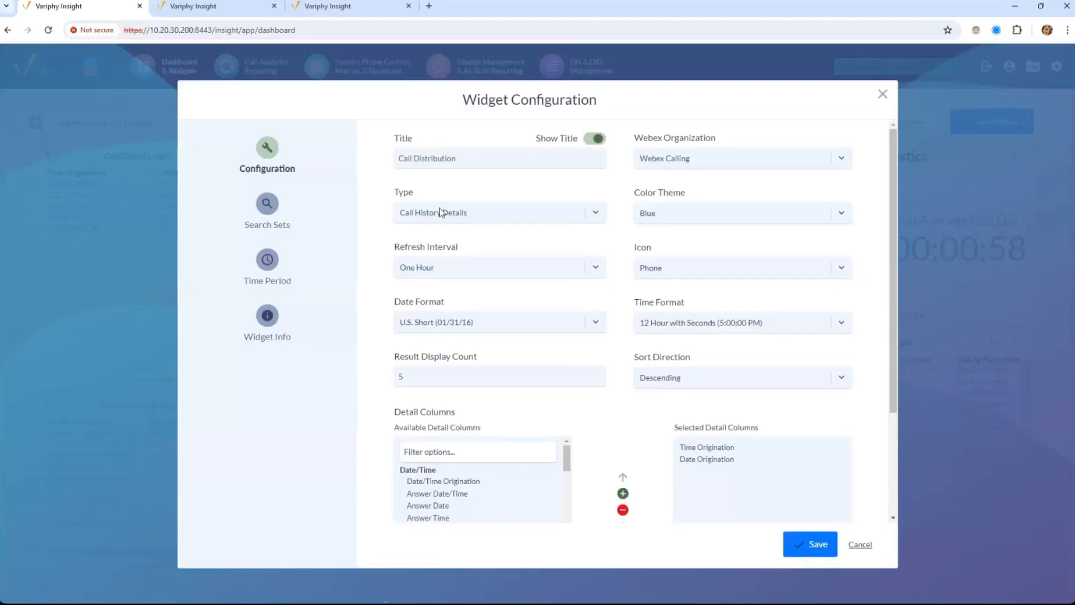
{"action": "left_click", "coordinate": [443, 212]}
{"action": "left_click", "coordinate": [447, 237]}
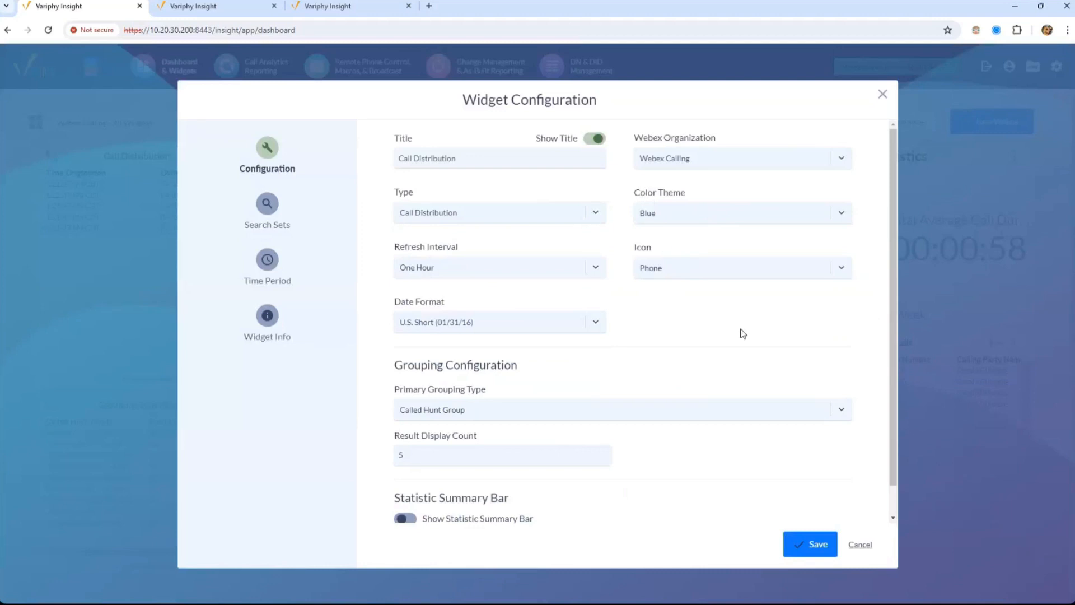
{"action": "left_click", "coordinate": [815, 544]}
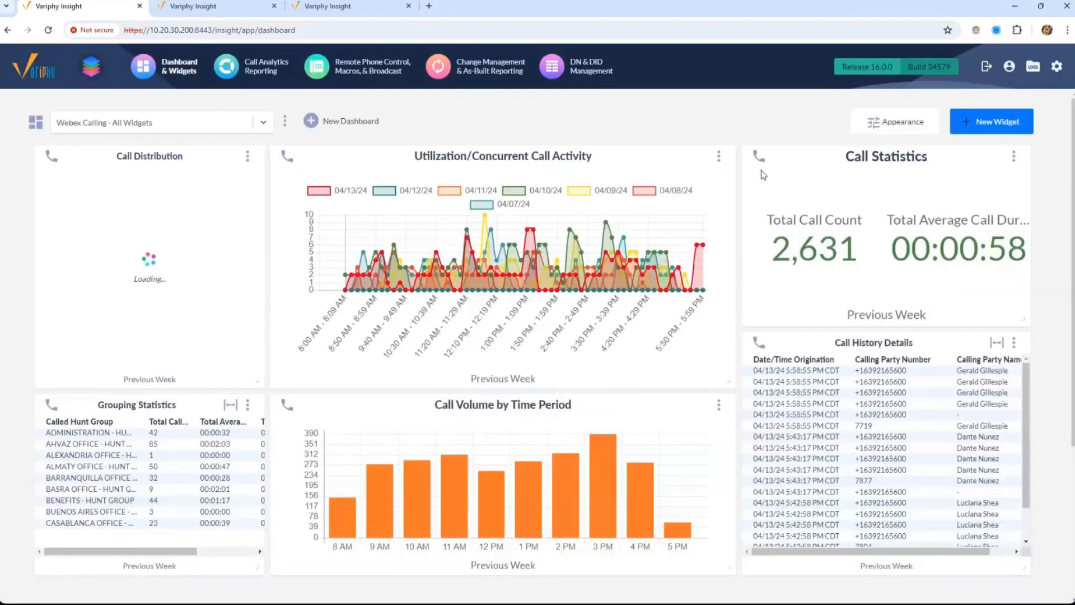
{"action": "left_click", "coordinate": [248, 158]}
{"action": "left_click", "coordinate": [241, 182]}
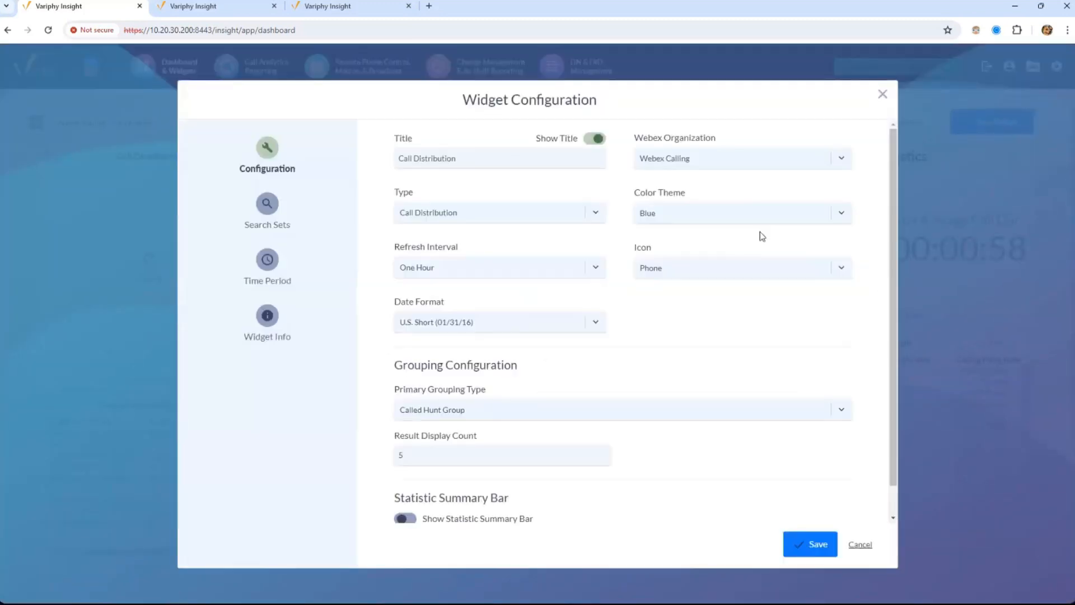
Set the widget icon to Phone Dropped and keep the One Hour refresh interval
{"action": "left_click", "coordinate": [745, 273]}
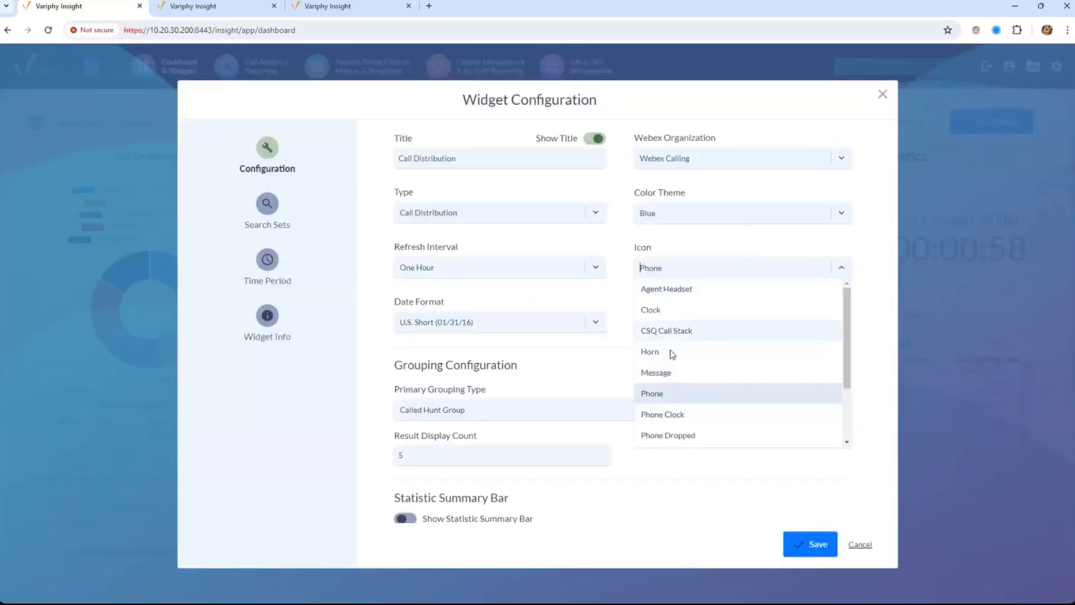
{"action": "left_click", "coordinate": [669, 331]}
{"action": "left_click", "coordinate": [695, 270]}
{"action": "left_click", "coordinate": [650, 434]}
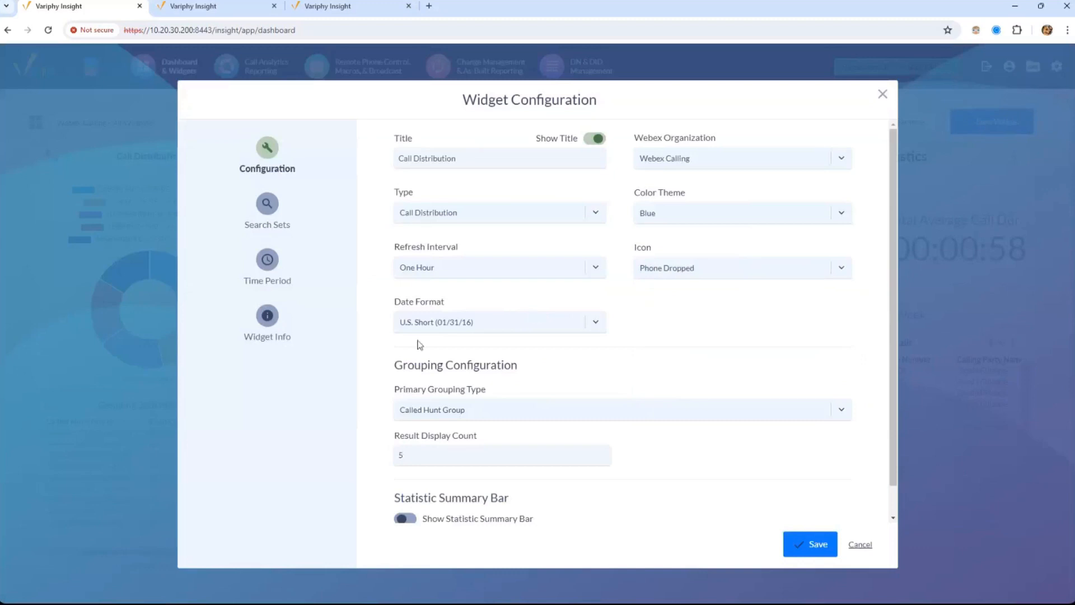
{"action": "left_click_drag", "start_coordinate": [395, 247], "coordinate": [456, 248]}
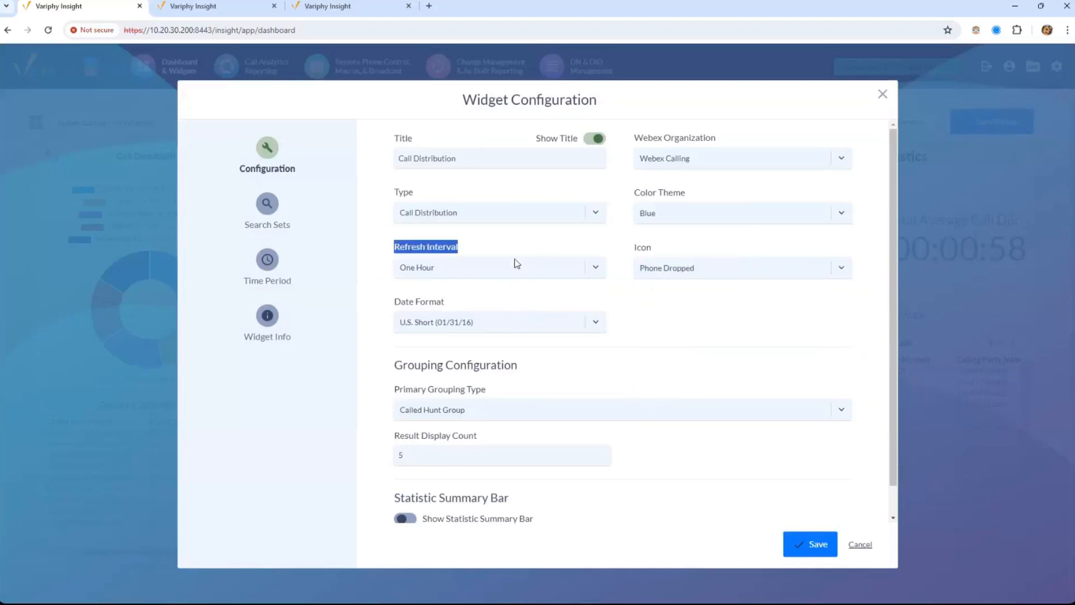
{"action": "left_click", "coordinate": [466, 273]}
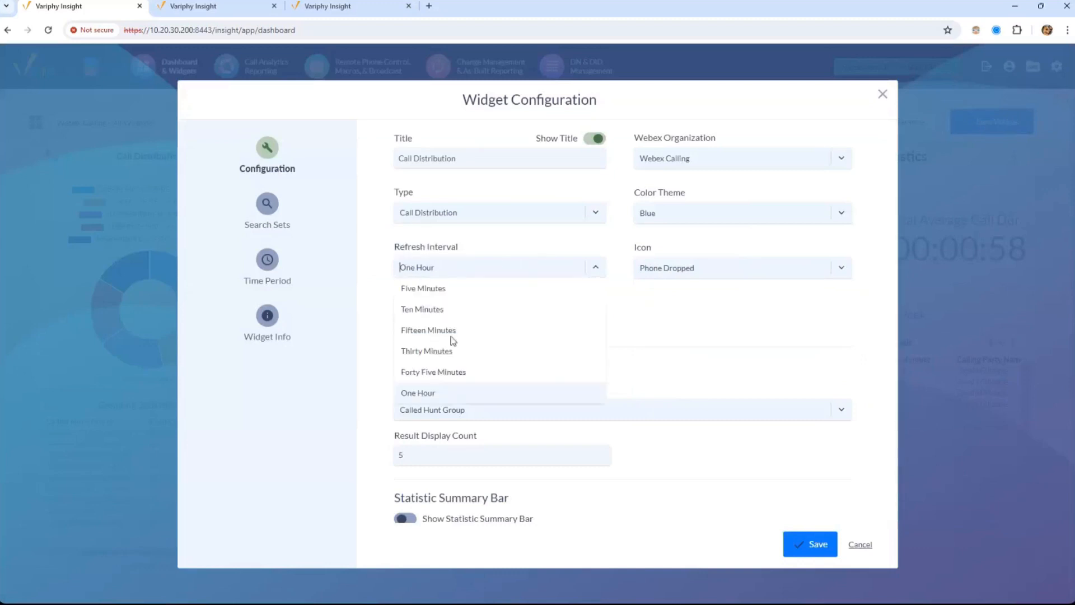
{"action": "left_click", "coordinate": [455, 395]}
Keep Called Hunt Group grouping, check the search sets, and save the widget
{"action": "left_click_drag", "start_coordinate": [399, 298], "coordinate": [491, 301]}
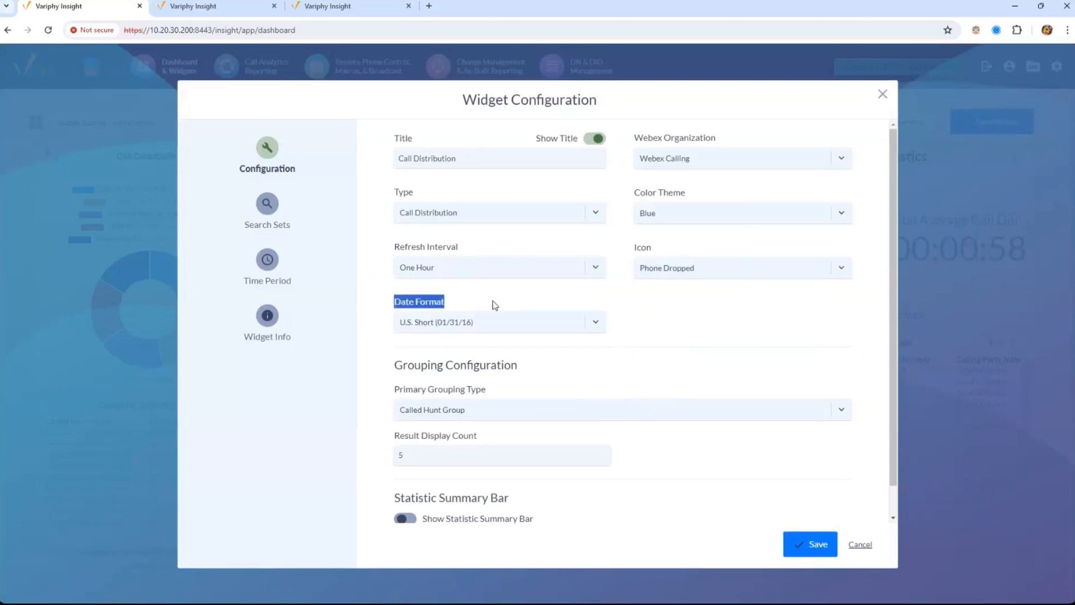
{"action": "scroll", "coordinate": [890, 345], "scroll_direction": "down", "scroll_amount": 1}
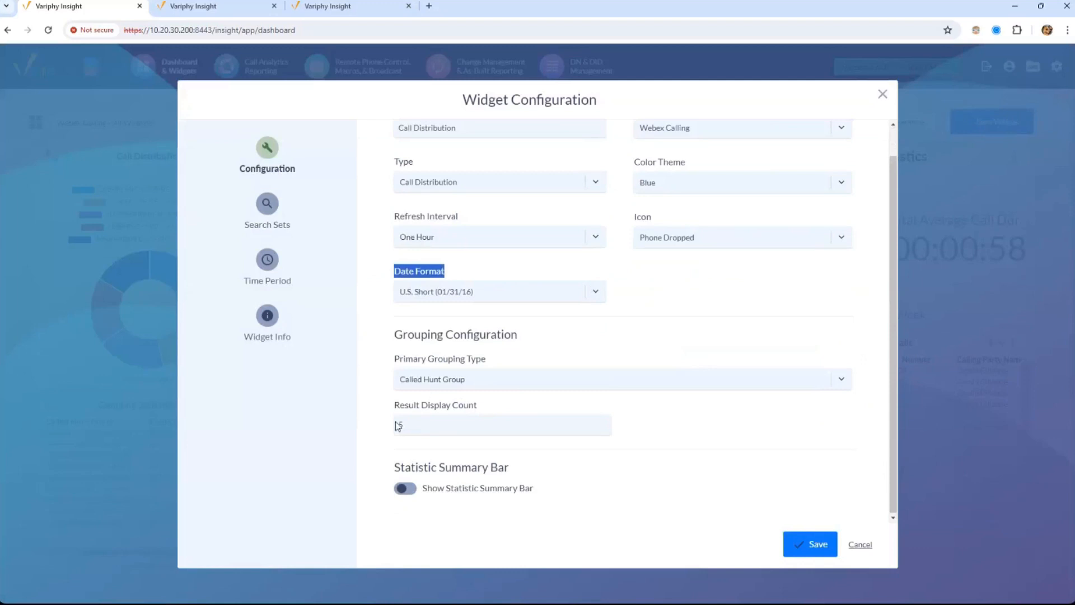
{"action": "double_click", "coordinate": [429, 430]}
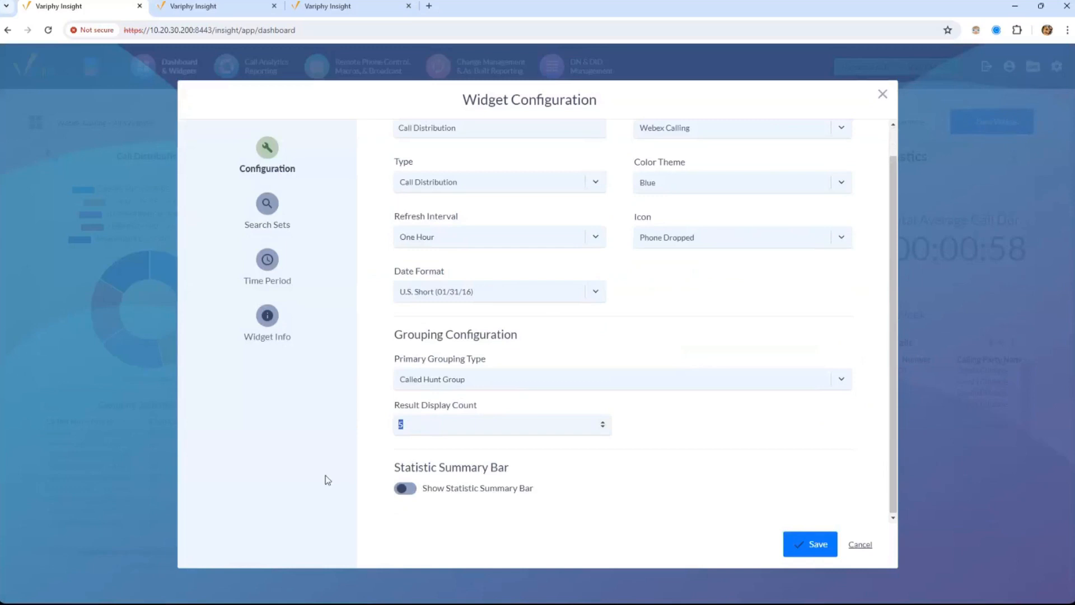
{"action": "left_click", "coordinate": [467, 383]}
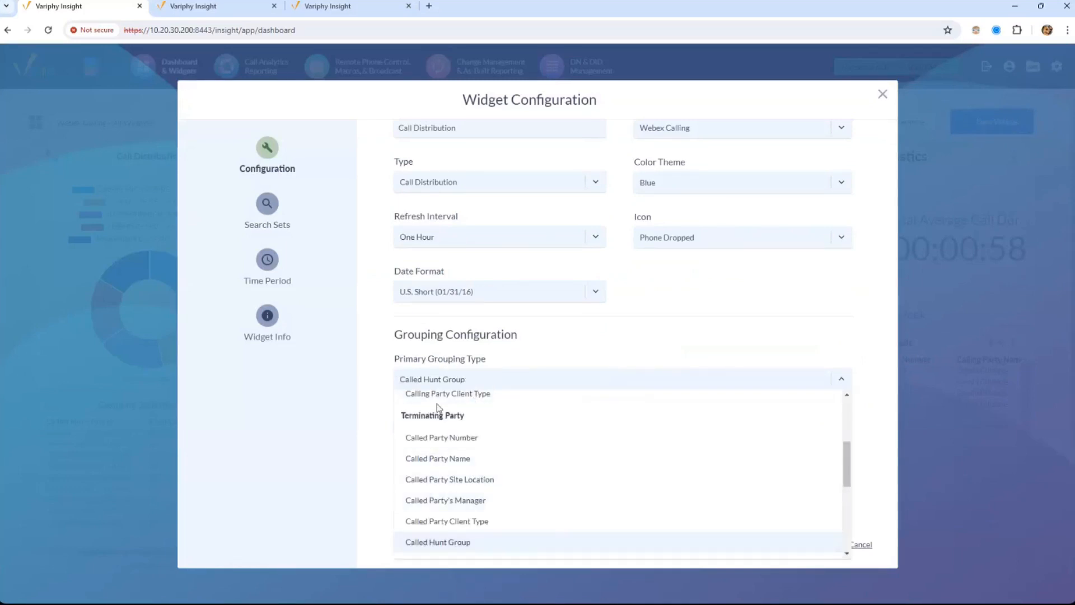
{"action": "left_click", "coordinate": [429, 380]}
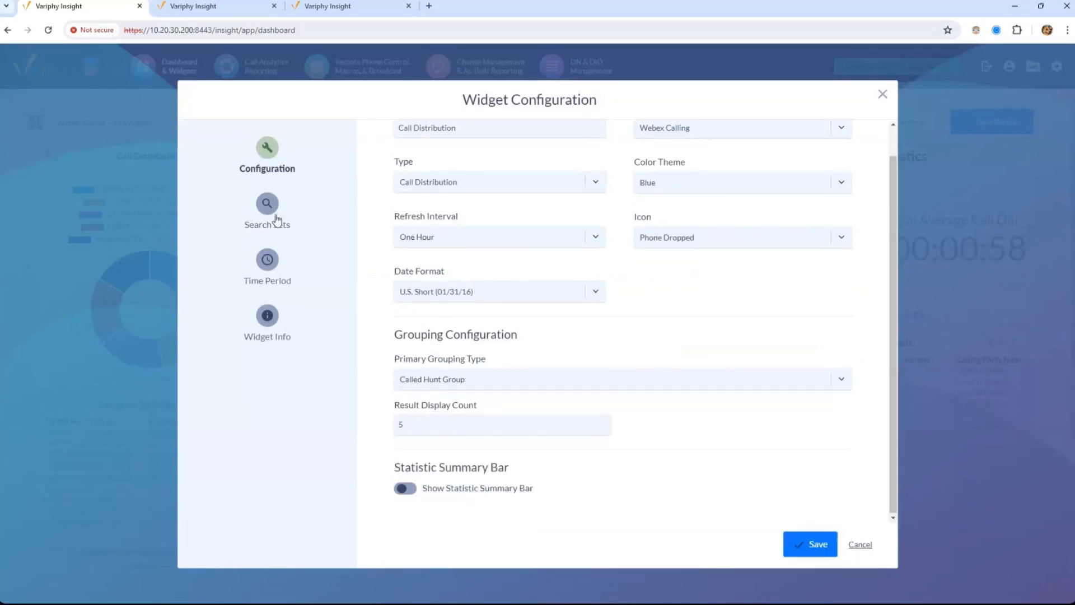
{"action": "left_click", "coordinate": [274, 218]}
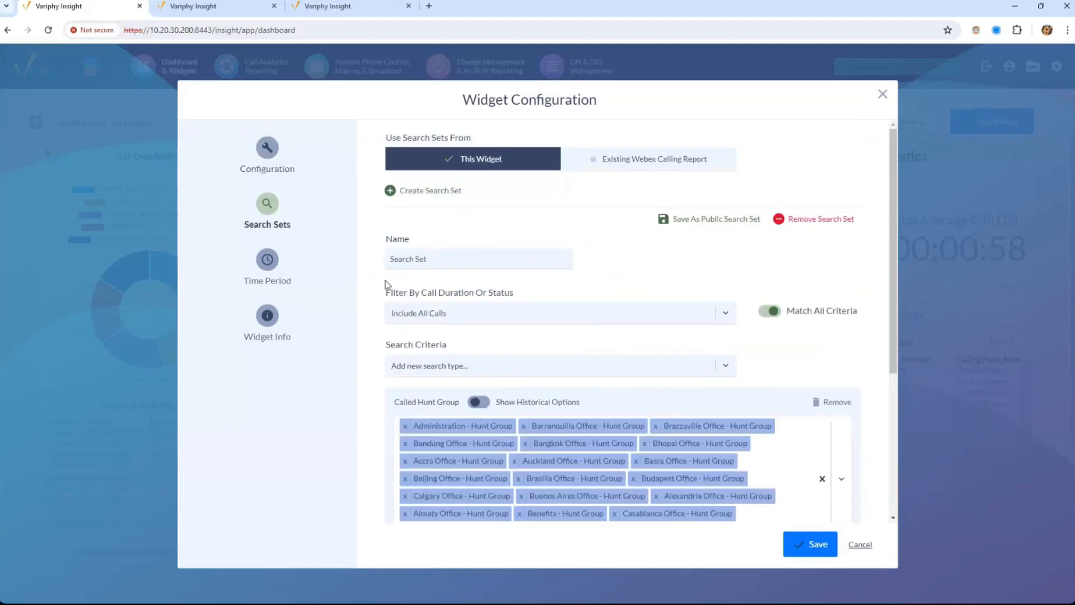
{"action": "left_click", "coordinate": [251, 163]}
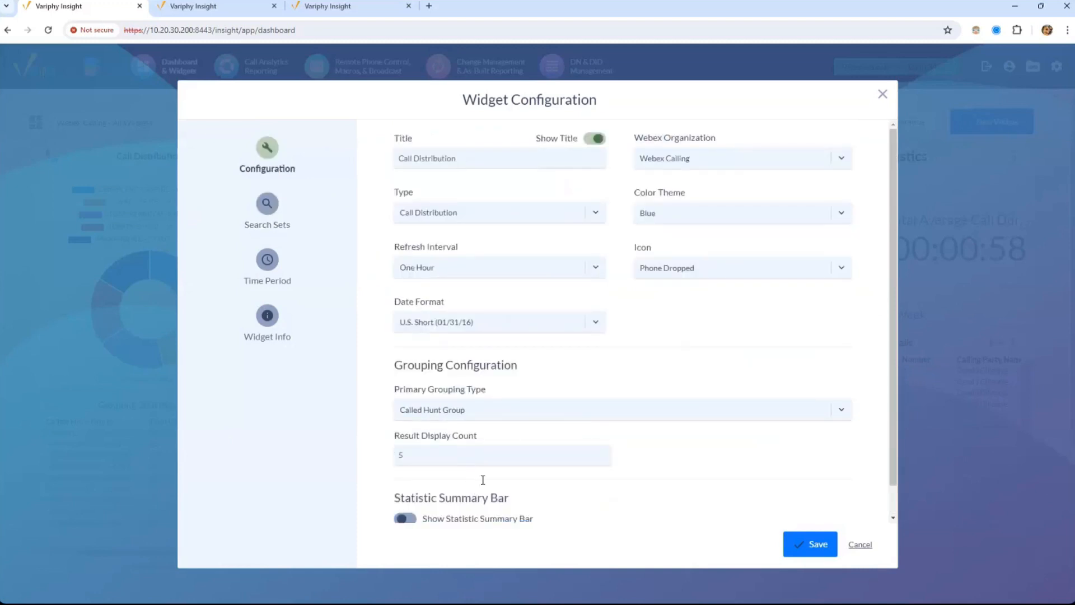
{"action": "left_click", "coordinate": [795, 546]}
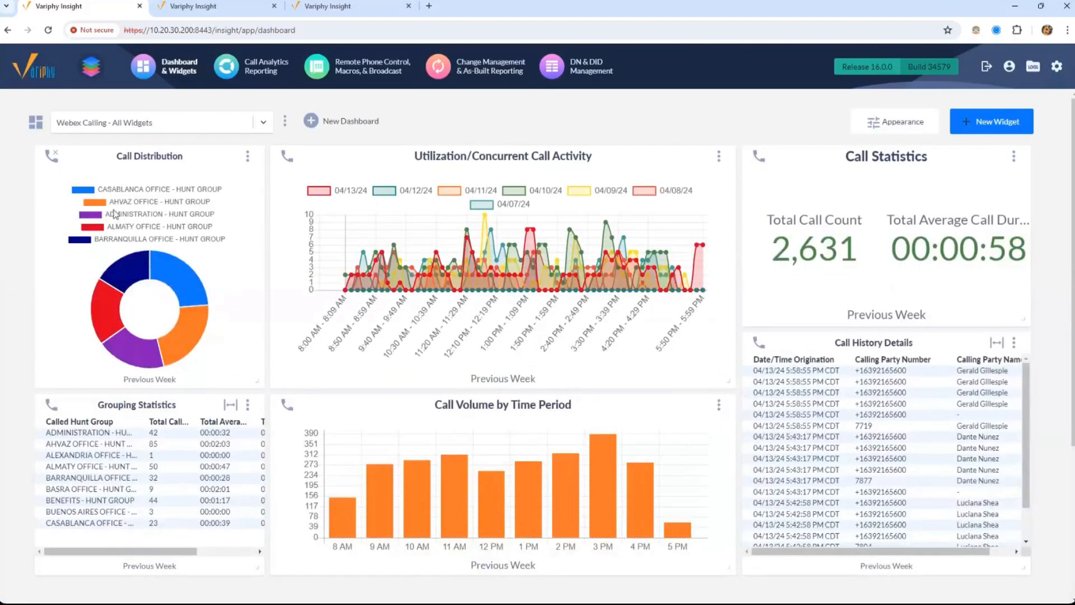
Hide and restore the Casablanca and Ahvaz donut slices, then reopen the widget's configuration
{"action": "left_click", "coordinate": [89, 189]}
{"action": "left_click", "coordinate": [99, 202]}
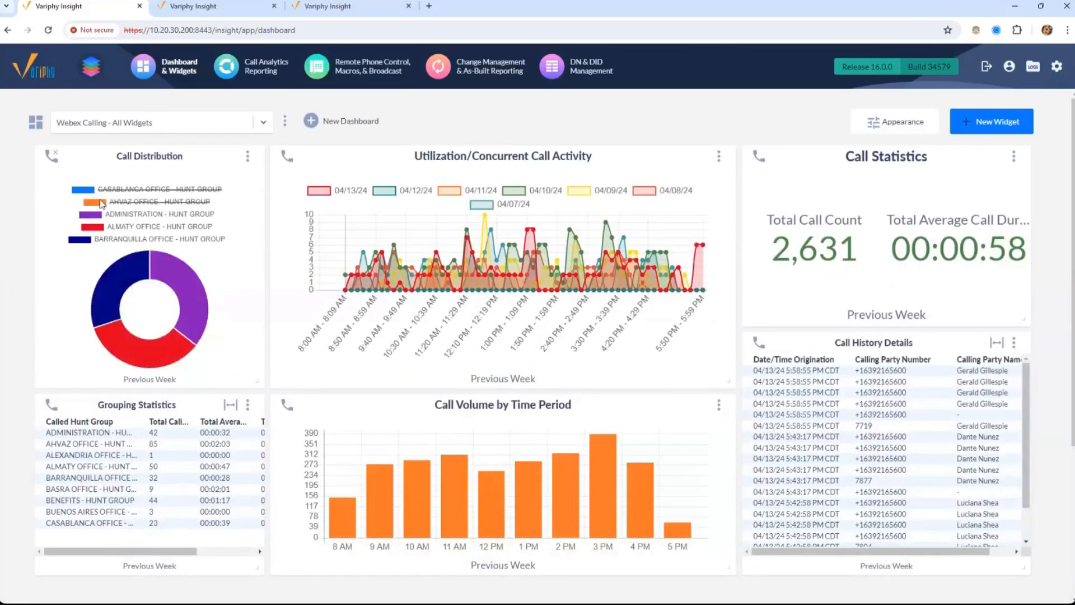
{"action": "left_click", "coordinate": [96, 202]}
{"action": "left_click", "coordinate": [91, 193]}
{"action": "mouse_move", "coordinate": [135, 269]}
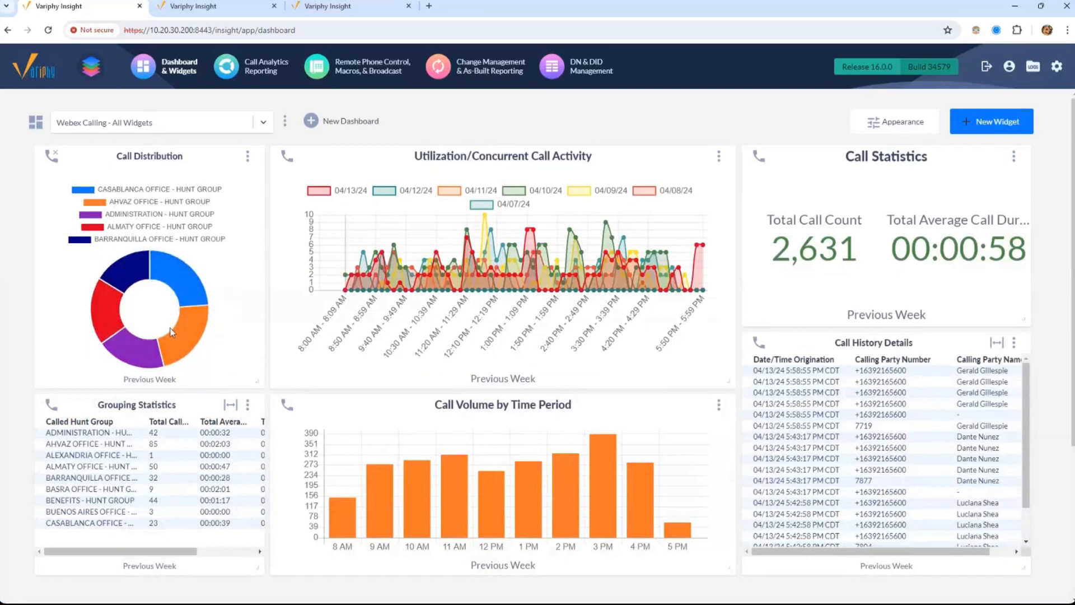
{"action": "left_click", "coordinate": [247, 157]}
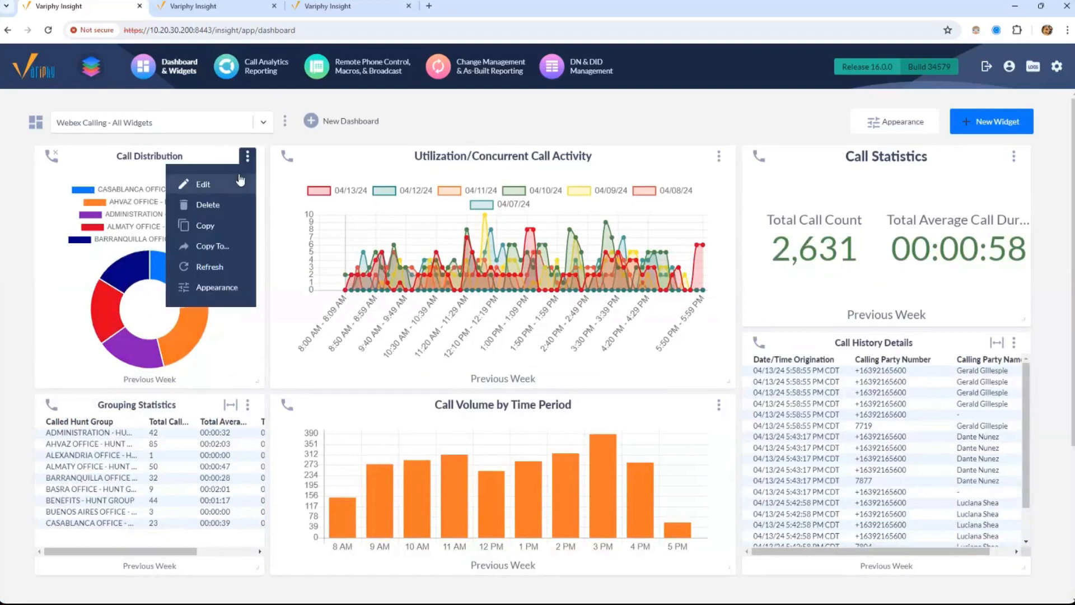
{"action": "left_click", "coordinate": [245, 184]}
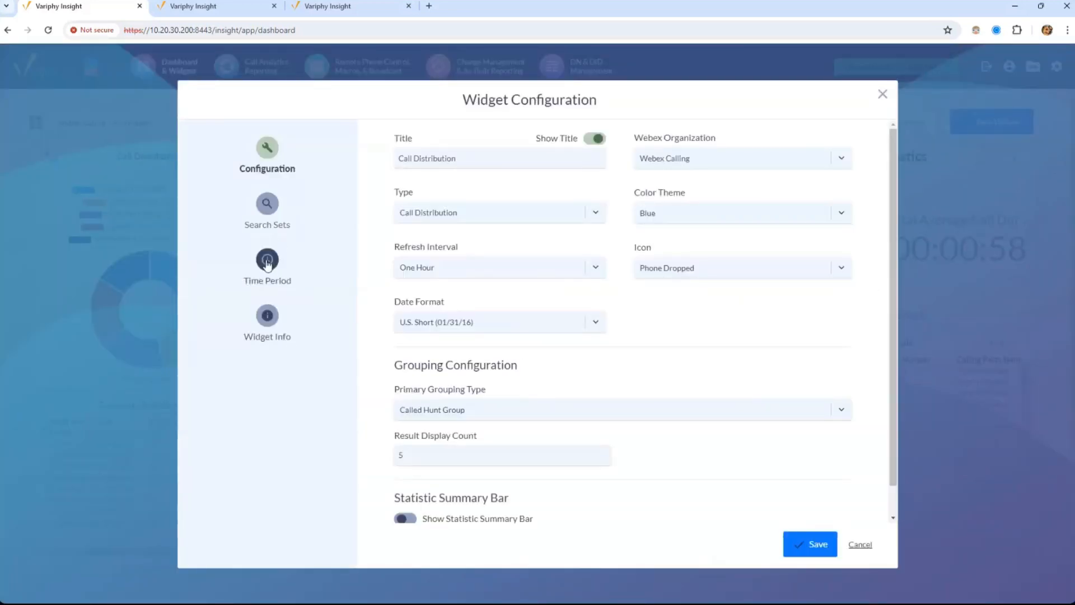
Set the Call Distribution widget's Date/Time Range to Previous Week on the Time Period page
{"action": "left_click", "coordinate": [267, 263]}
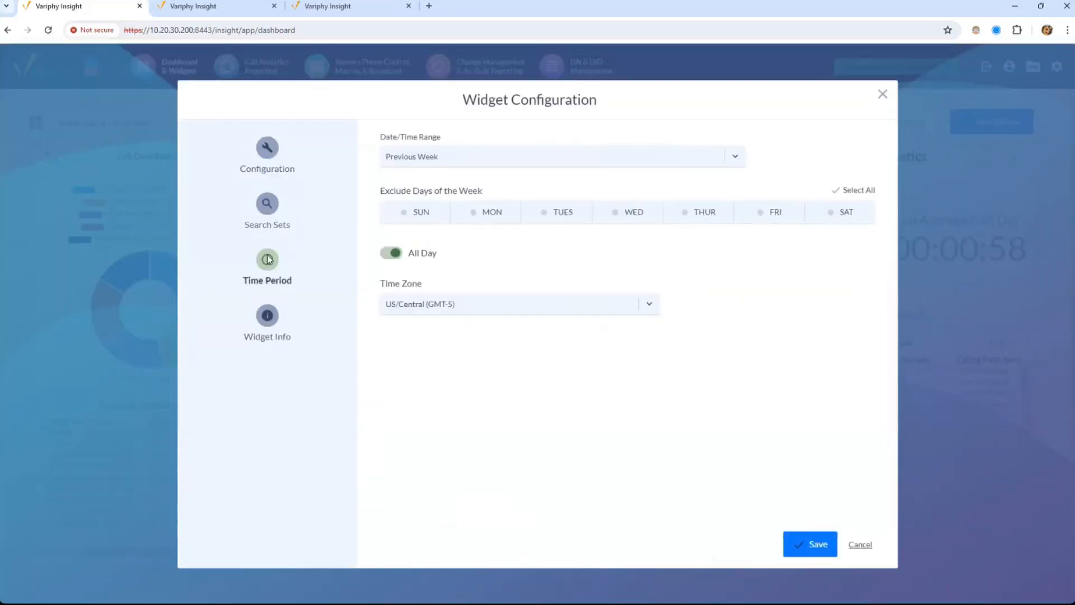
{"action": "left_click", "coordinate": [426, 162]}
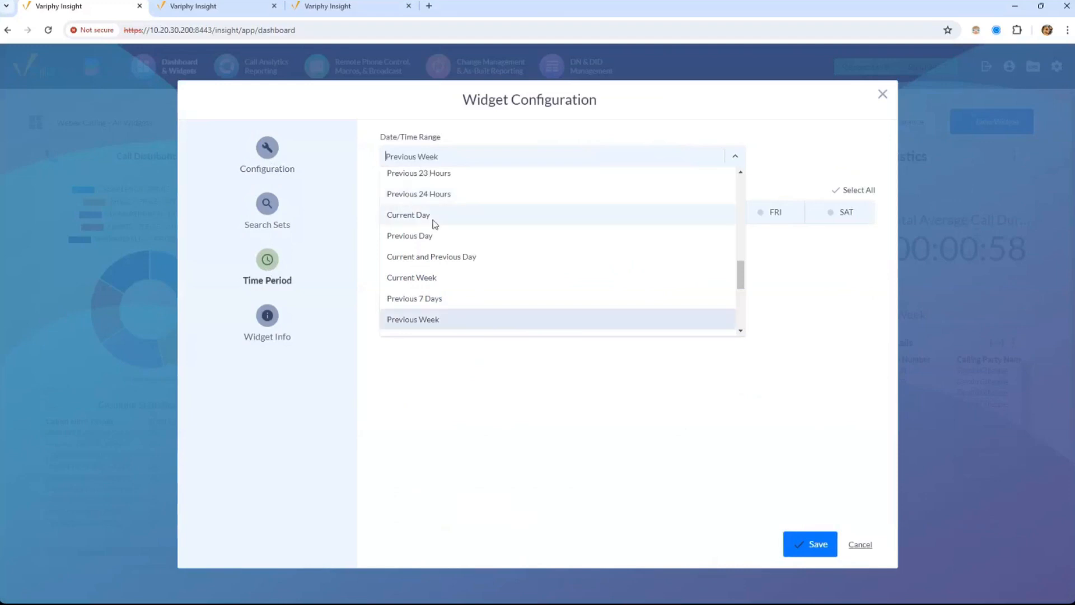
{"action": "left_click", "coordinate": [432, 216]}
{"action": "left_click", "coordinate": [443, 157]}
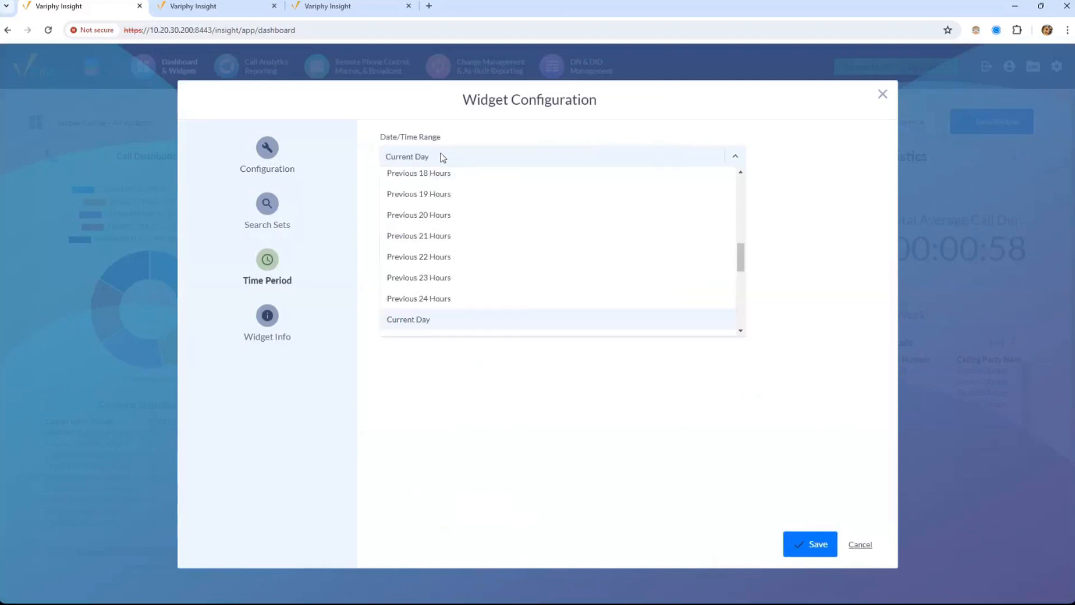
{"action": "type", "text": "wee"}
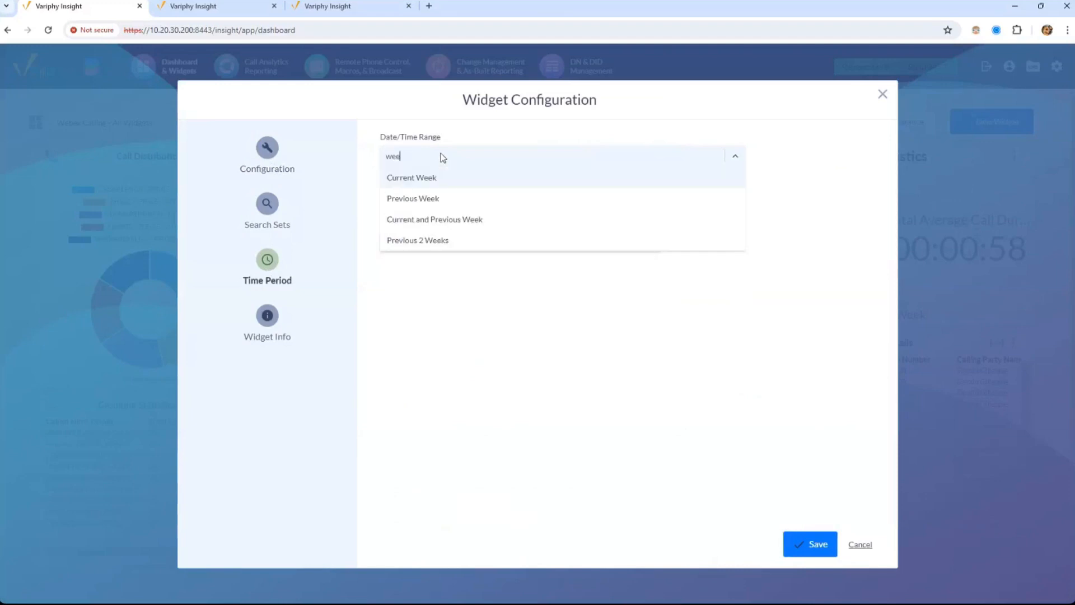
{"action": "left_click", "coordinate": [439, 200]}
{"action": "left_click", "coordinate": [689, 158]}
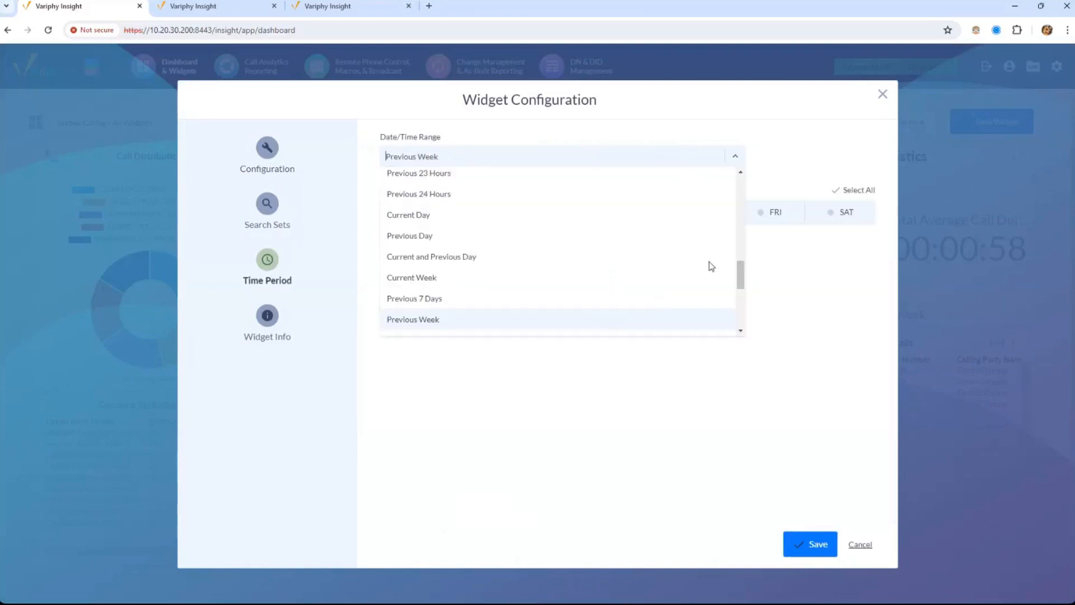
{"action": "scroll", "coordinate": [741, 327], "scroll_direction": "down", "scroll_amount": 2}
{"action": "left_click_drag", "start_coordinate": [742, 327], "coordinate": [745, 165]}
{"action": "left_click", "coordinate": [778, 147]}
{"action": "left_click_drag", "start_coordinate": [380, 190], "coordinate": [516, 197]}
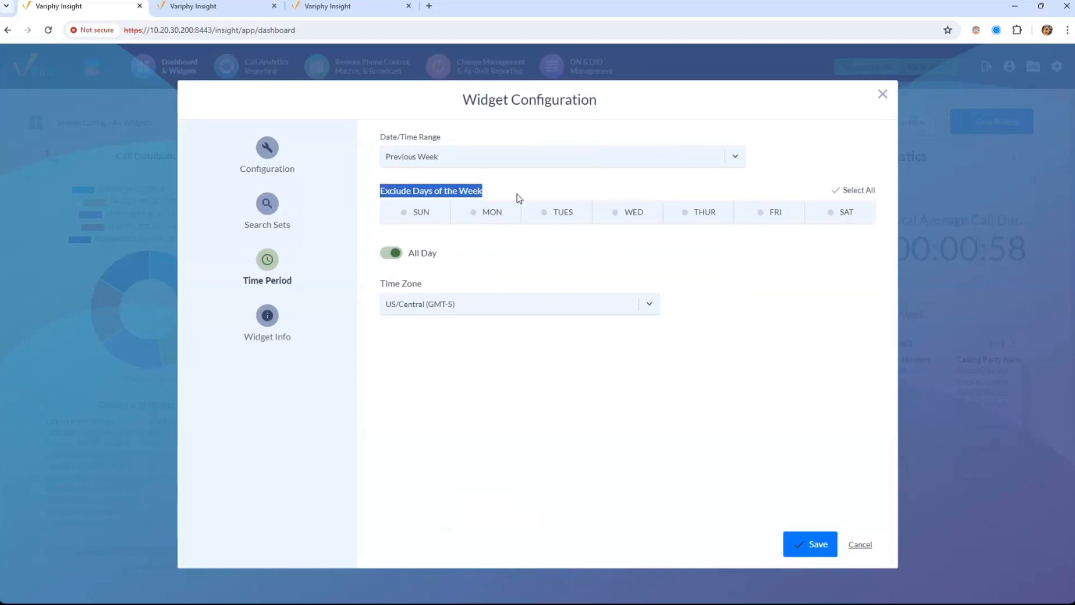
Try excluding Monday through Friday and Select All, then clear all excluded days
{"action": "left_click", "coordinate": [487, 214]}
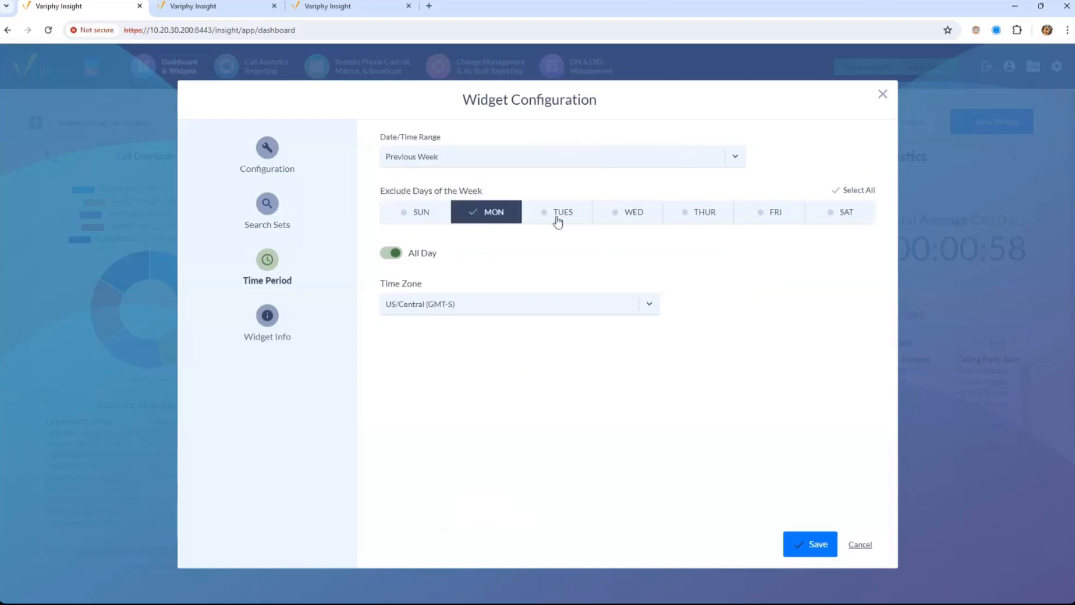
{"action": "left_click", "coordinate": [558, 215]}
{"action": "left_click", "coordinate": [627, 222]}
{"action": "left_click", "coordinate": [714, 222]}
{"action": "left_click", "coordinate": [776, 226]}
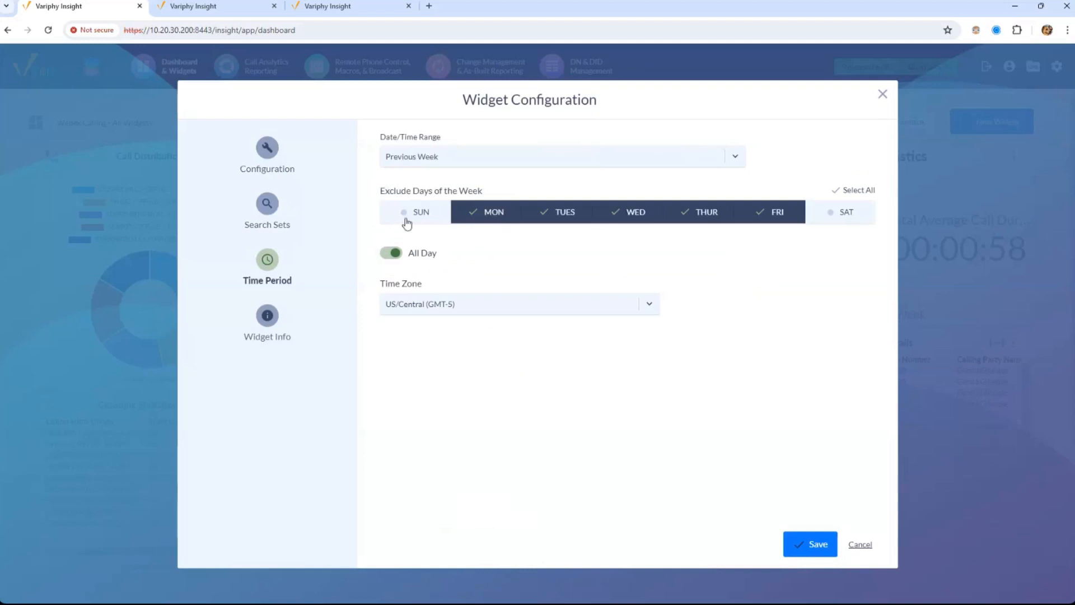
{"action": "left_click_drag", "start_coordinate": [379, 191], "coordinate": [432, 193]}
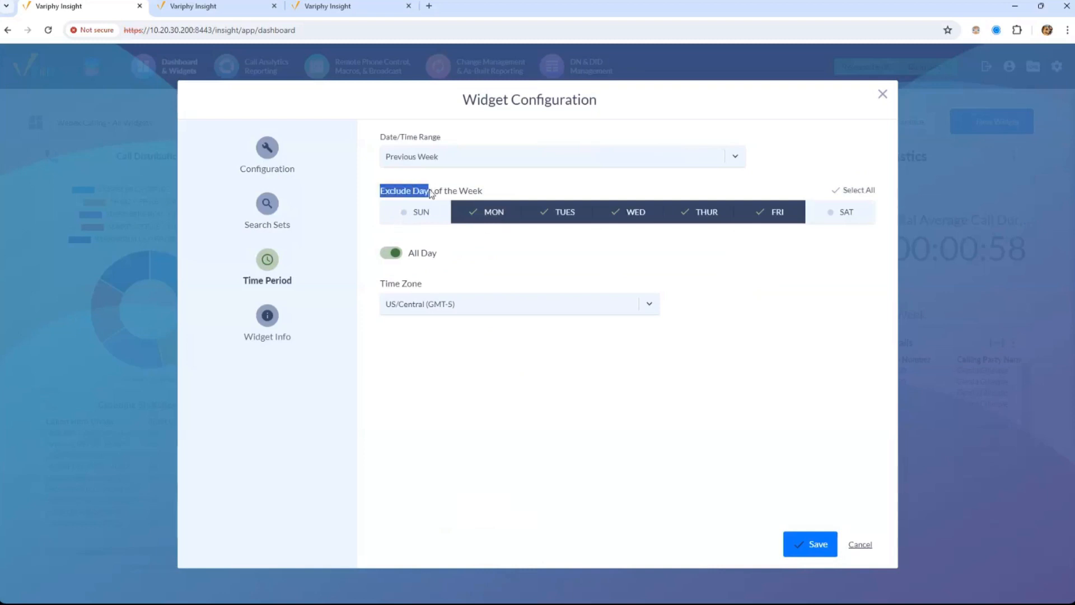
{"action": "left_click", "coordinate": [869, 192]}
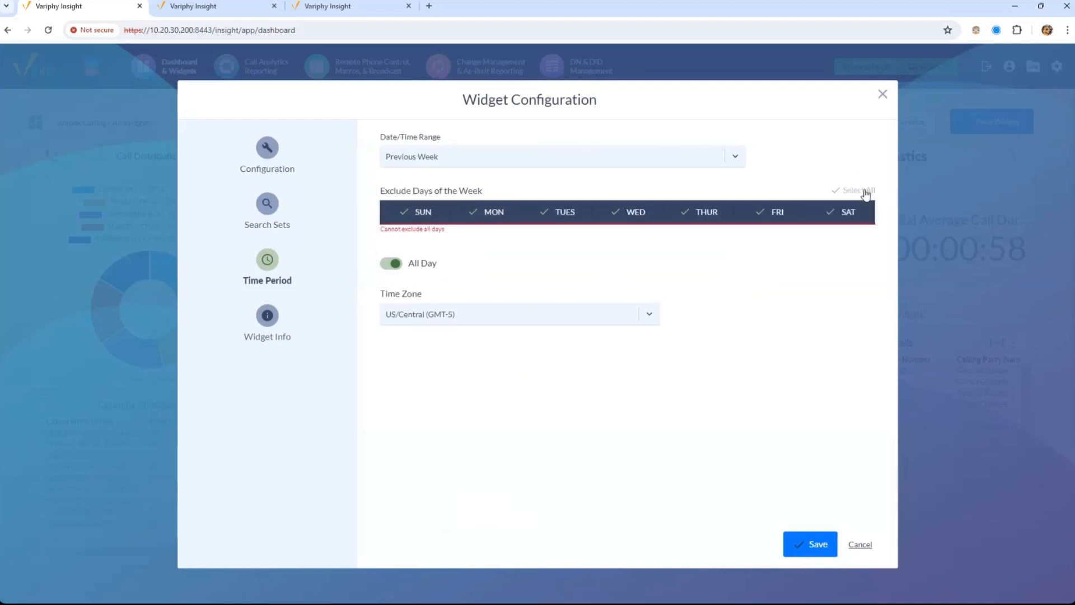
{"action": "left_click", "coordinate": [864, 192]}
{"action": "left_click_drag", "start_coordinate": [378, 192], "coordinate": [636, 192]}
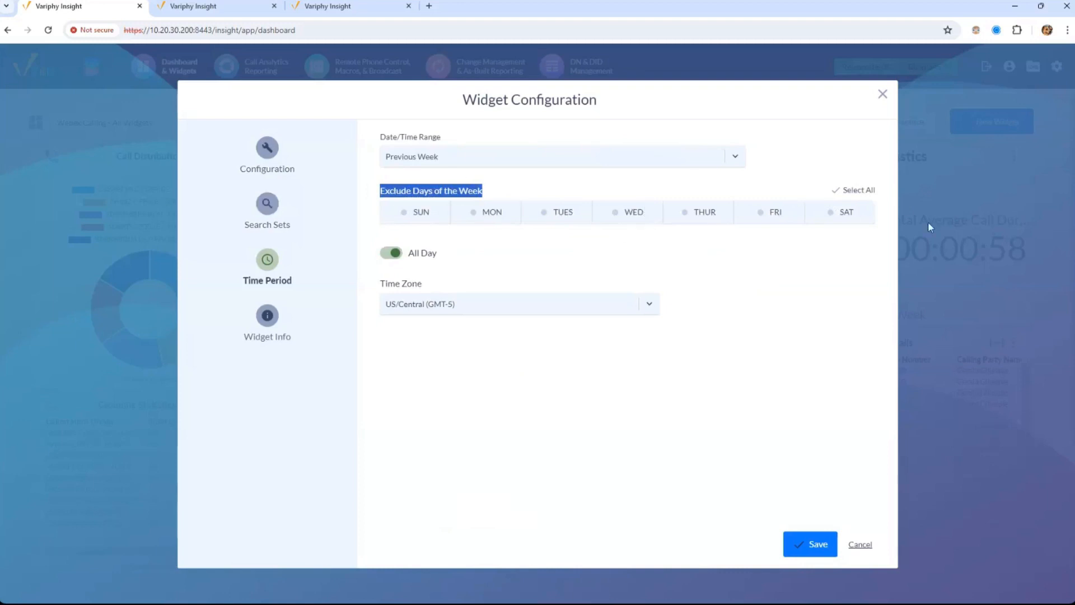
Toggle All Day off and back on, keep US/Central time zone, and cancel without saving
{"action": "left_click", "coordinate": [396, 256]}
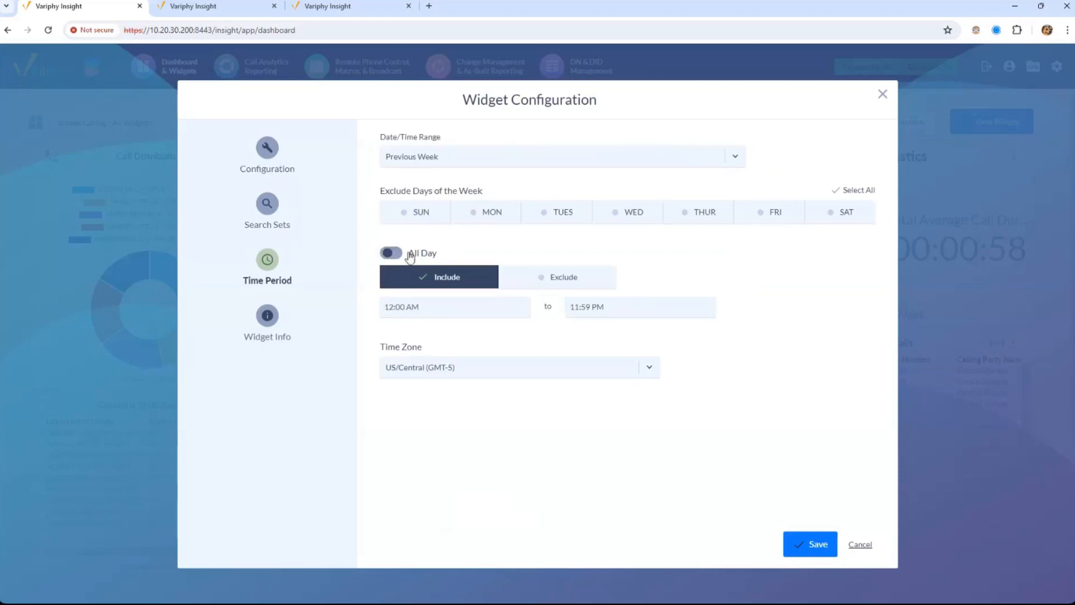
{"action": "left_click", "coordinate": [414, 308]}
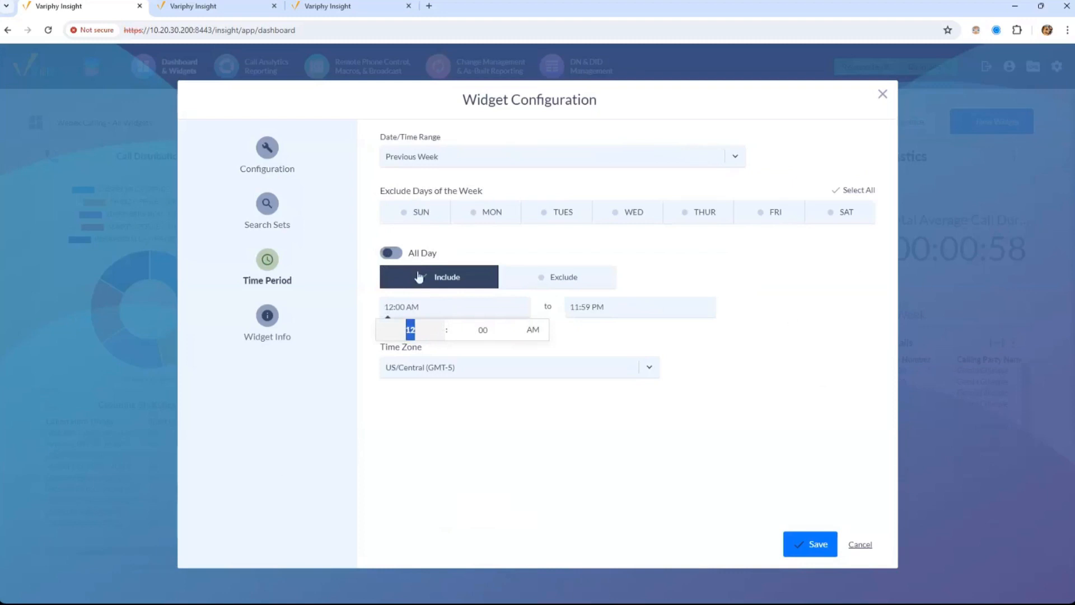
{"action": "left_click", "coordinate": [392, 253]}
{"action": "left_click", "coordinate": [417, 309]}
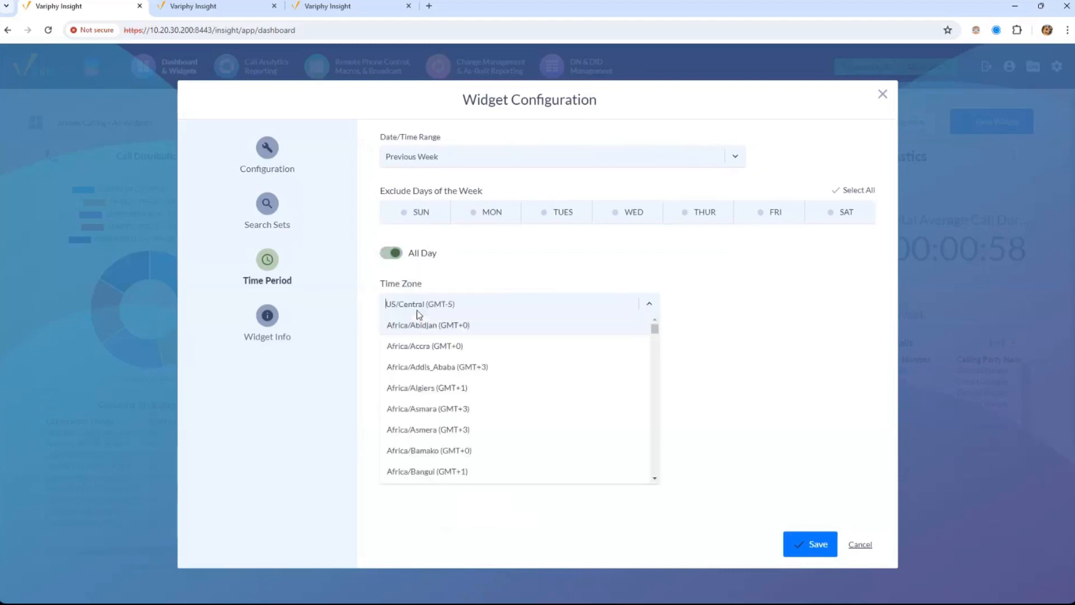
{"action": "left_click", "coordinate": [331, 326]}
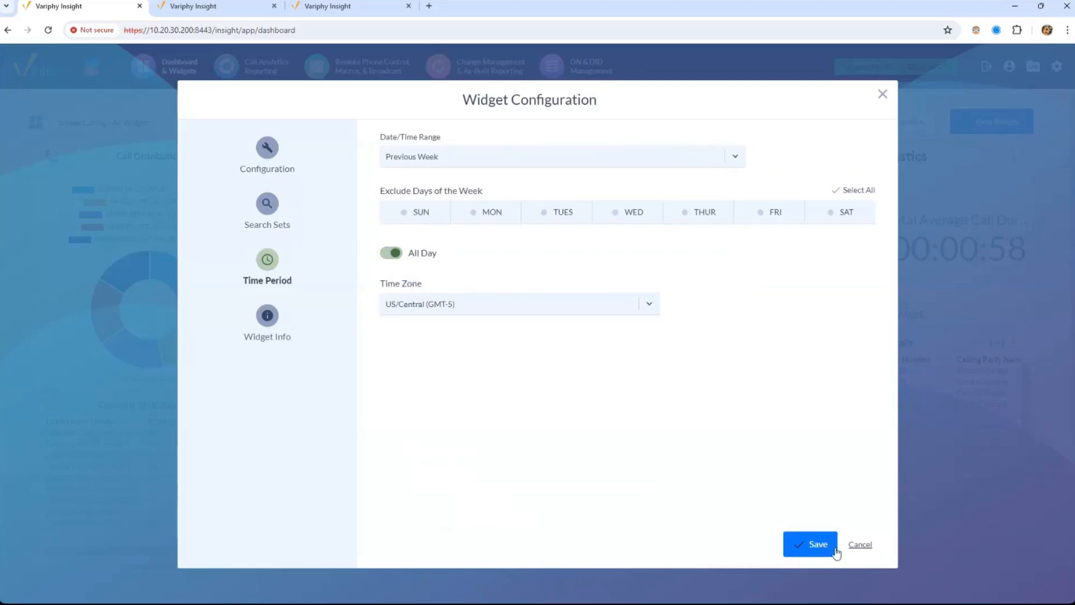
{"action": "left_click", "coordinate": [869, 544]}
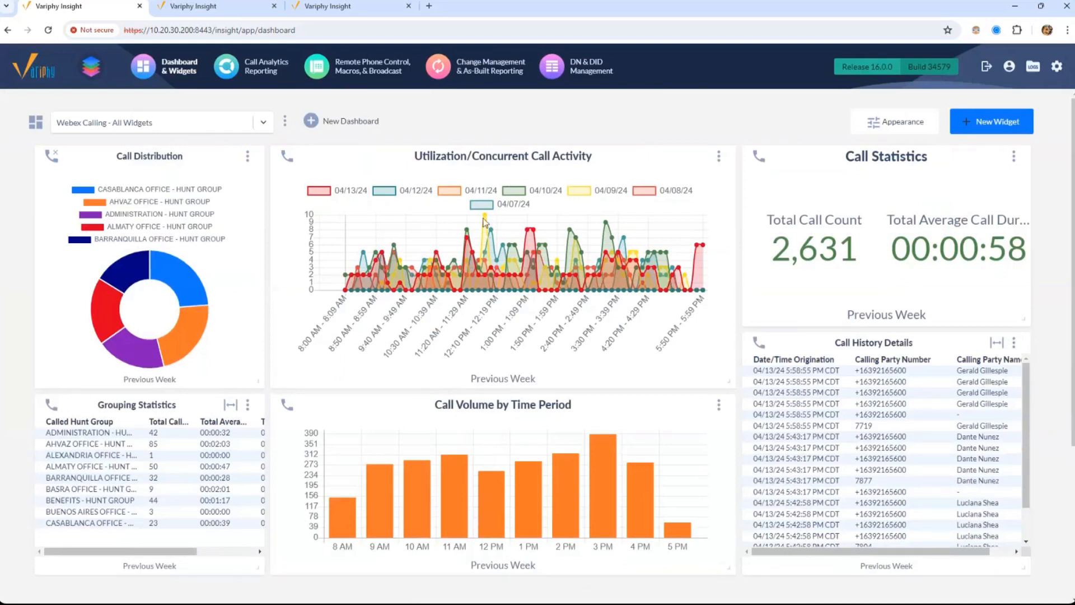
{"action": "mouse_move", "coordinate": [491, 231]}
{"action": "left_click_drag", "start_coordinate": [493, 163], "coordinate": [496, 160]}
{"action": "left_click", "coordinate": [719, 157]}
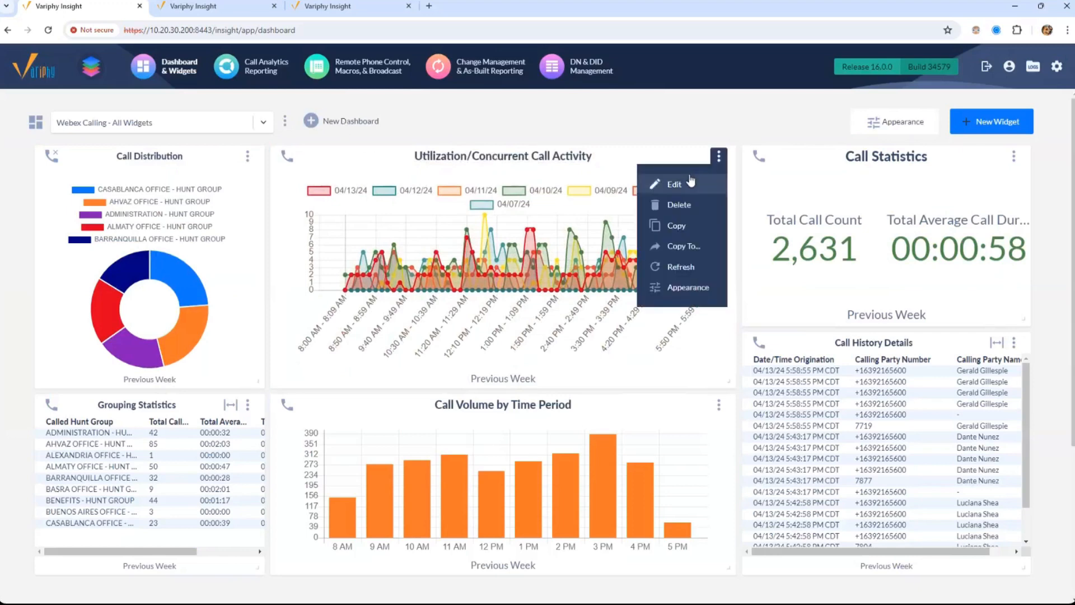
{"action": "left_click", "coordinate": [691, 181]}
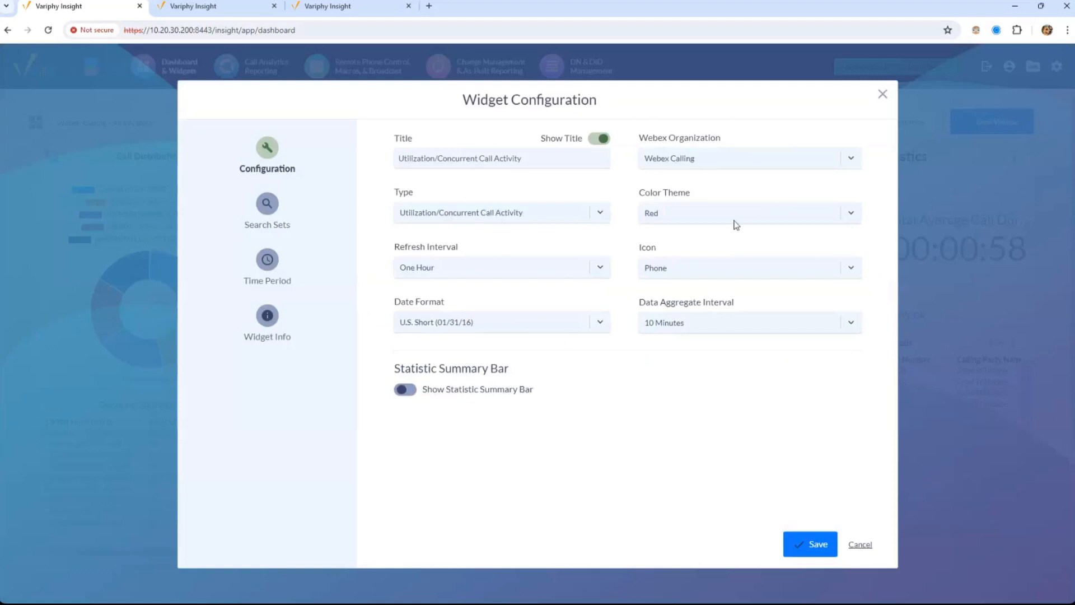
{"action": "left_click", "coordinate": [694, 221]}
{"action": "left_click", "coordinate": [704, 122]}
{"action": "left_click_drag", "start_coordinate": [644, 305], "coordinate": [745, 310]}
{"action": "left_click", "coordinate": [689, 323]}
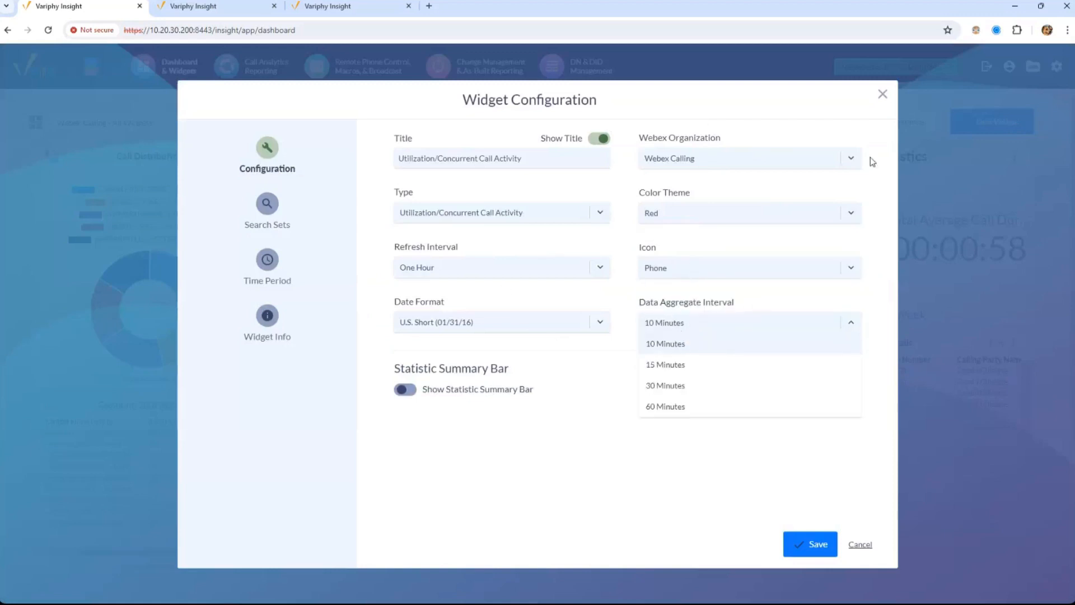
{"action": "left_click", "coordinate": [882, 93]}
{"action": "left_click", "coordinate": [883, 94]}
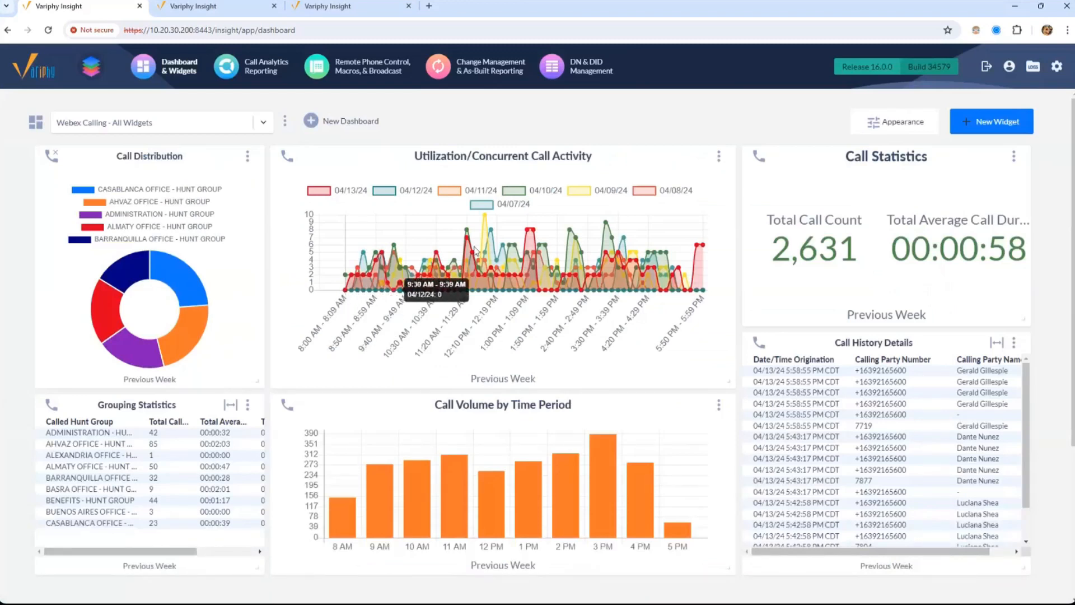
Switch All Day on in the Utilization widget's Time Period settings and save
{"action": "left_click", "coordinate": [719, 156]}
{"action": "left_click", "coordinate": [672, 183]}
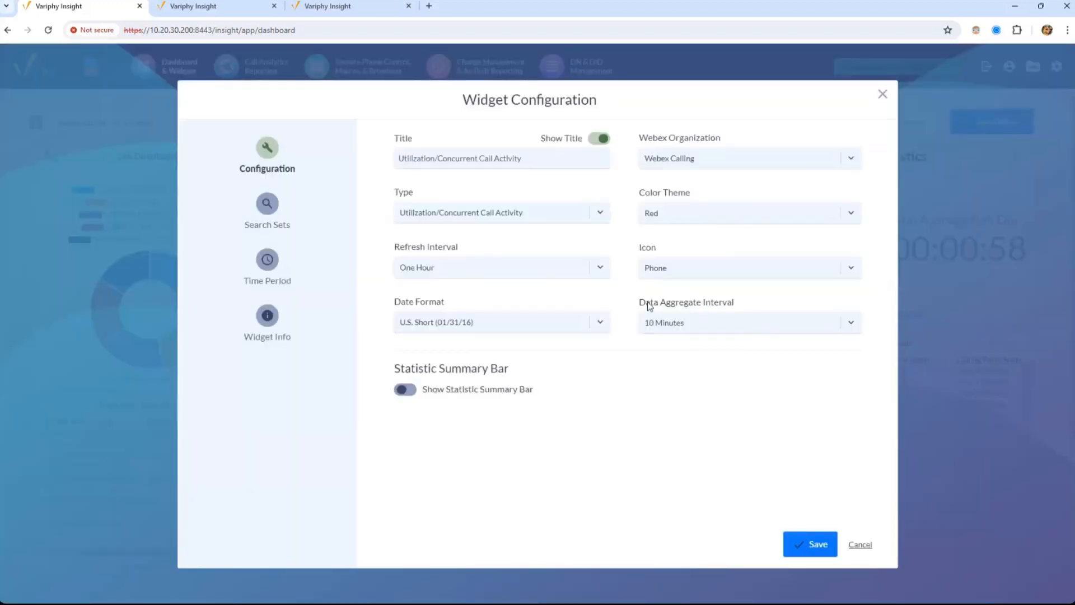
{"action": "left_click_drag", "start_coordinate": [645, 303], "coordinate": [774, 308]}
{"action": "left_click", "coordinate": [264, 273]}
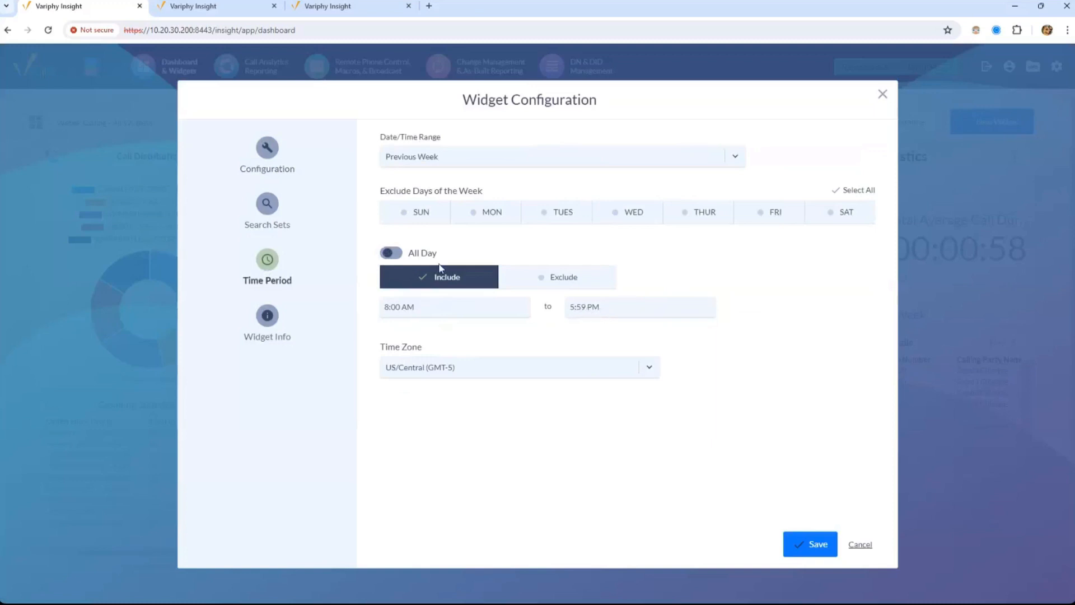
{"action": "left_click", "coordinate": [396, 258]}
{"action": "left_click", "coordinate": [814, 543]}
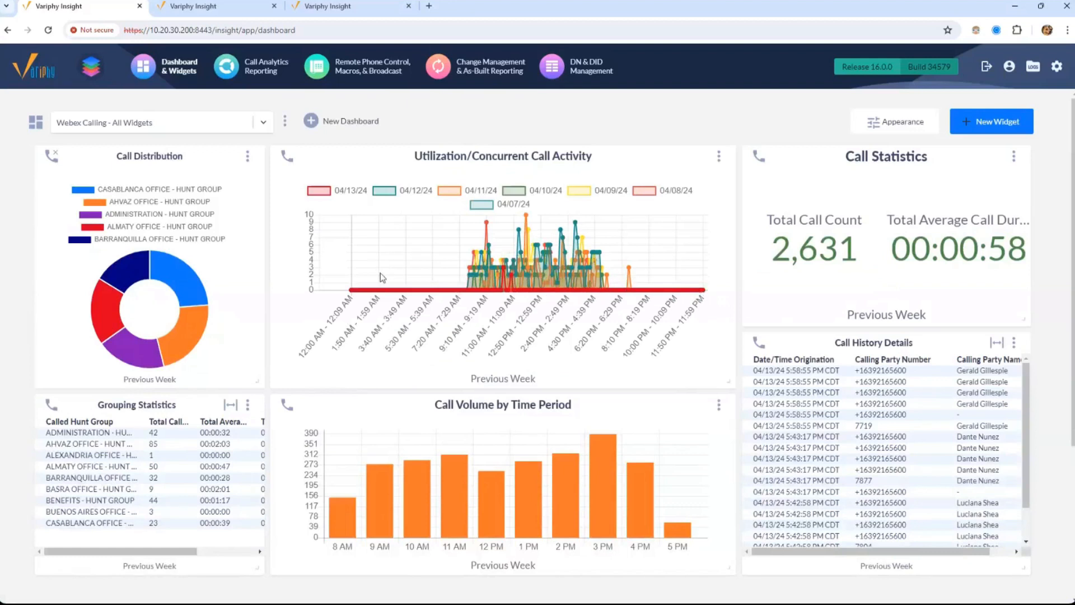
Reopen the Utilization widget's configuration at its Time Period page
{"action": "left_click", "coordinate": [722, 158]}
{"action": "left_click", "coordinate": [619, 277]}
{"action": "left_click", "coordinate": [719, 156]}
{"action": "left_click", "coordinate": [675, 184]}
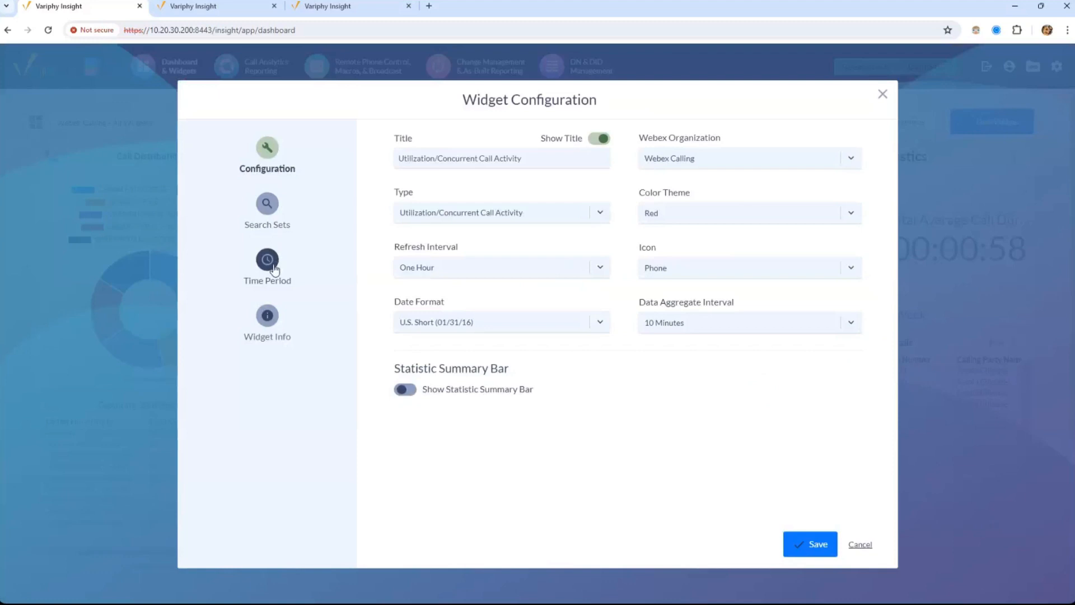
{"action": "left_click", "coordinate": [274, 268]}
Turn All Day off, set hours 8:00 AM to 5:59 PM, and view the search sets
{"action": "left_click", "coordinate": [391, 253]}
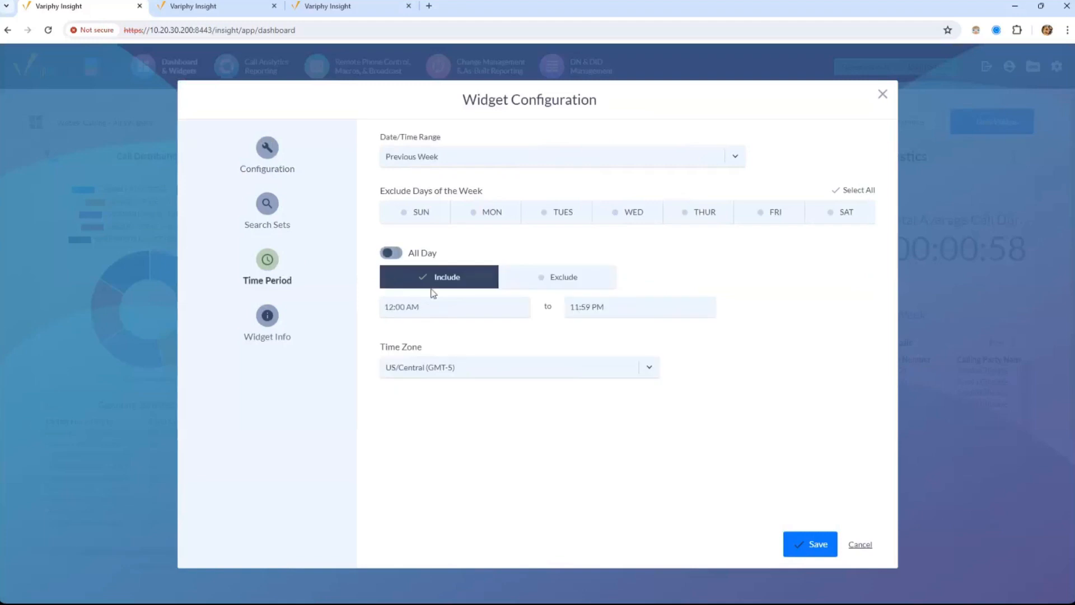
{"action": "left_click", "coordinate": [426, 308]}
{"action": "type", "text": "8"}
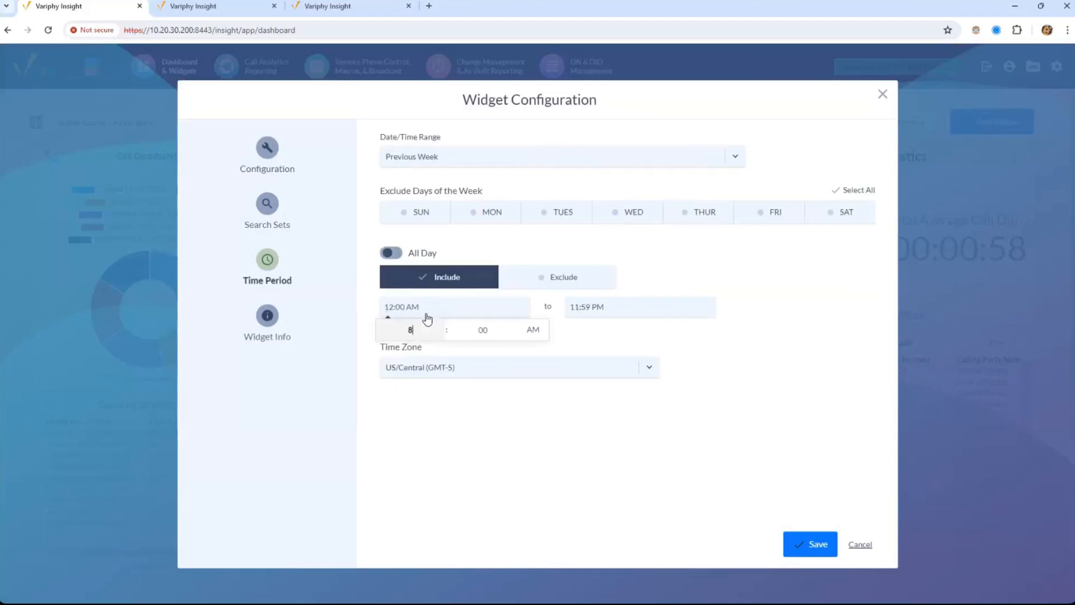
{"action": "left_click", "coordinate": [619, 313]}
{"action": "type", "text": "5"}
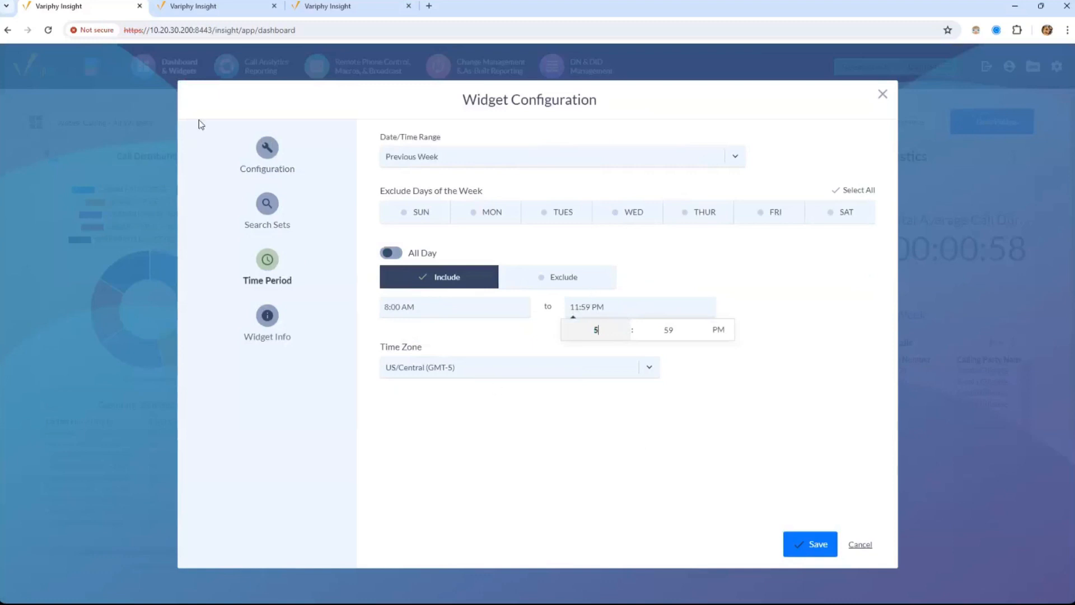
{"action": "left_click", "coordinate": [391, 399]}
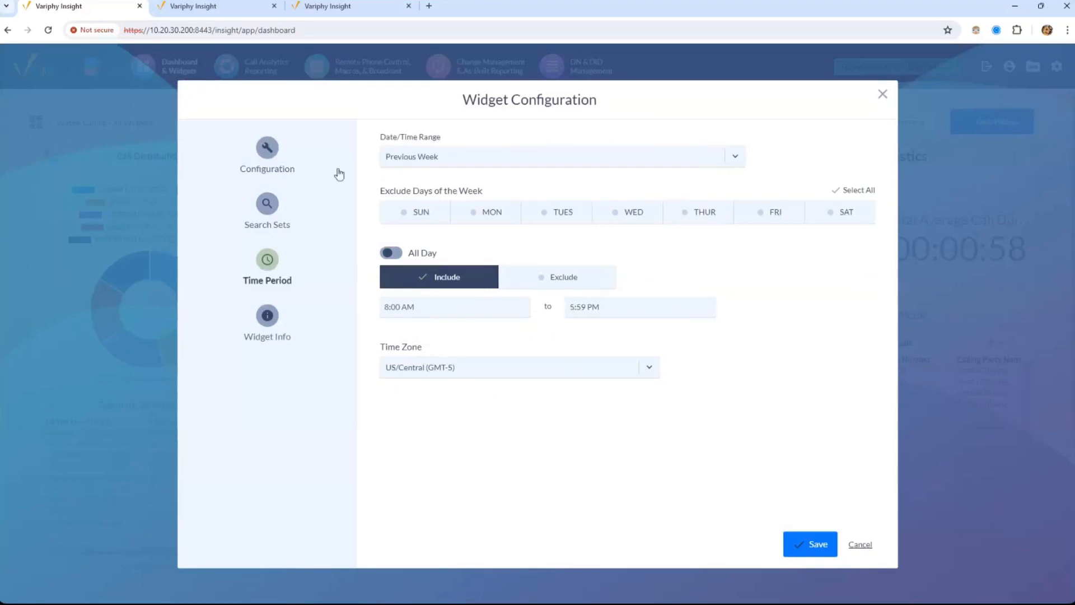
{"action": "left_click", "coordinate": [267, 207]}
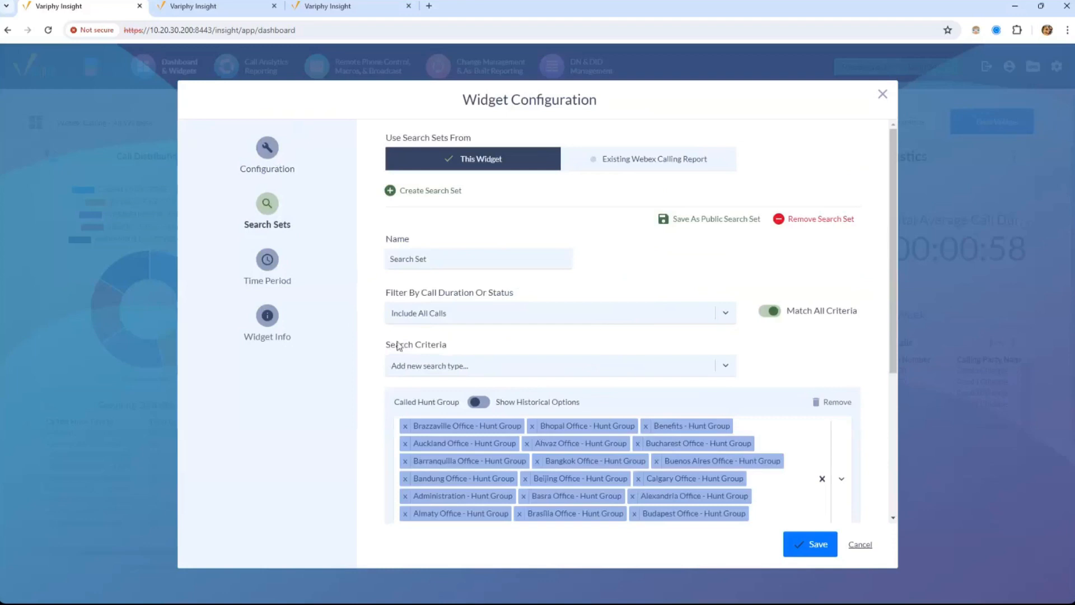
Turn on the Statistic Summary Bar for the Utilization widget and save it
{"action": "left_click", "coordinate": [253, 151]}
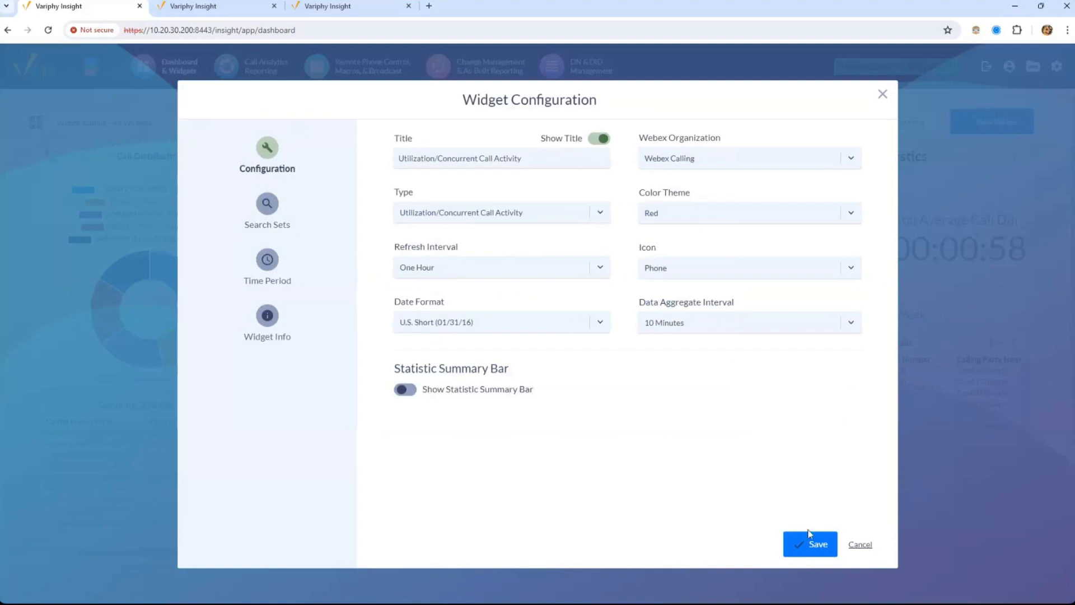
{"action": "left_click", "coordinate": [448, 393]}
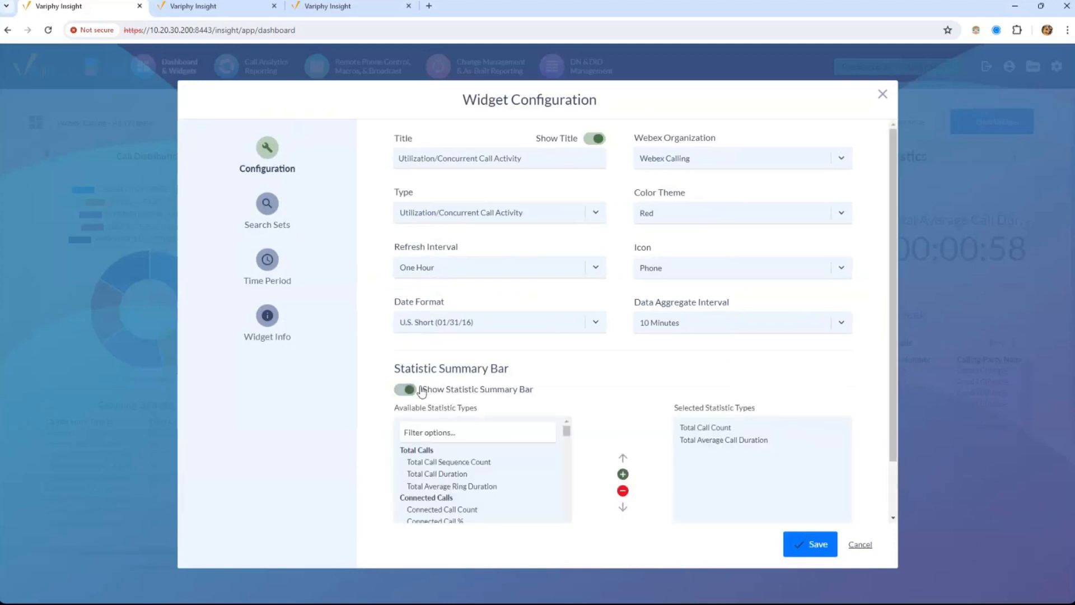
{"action": "left_click_drag", "start_coordinate": [392, 369], "coordinate": [714, 451]}
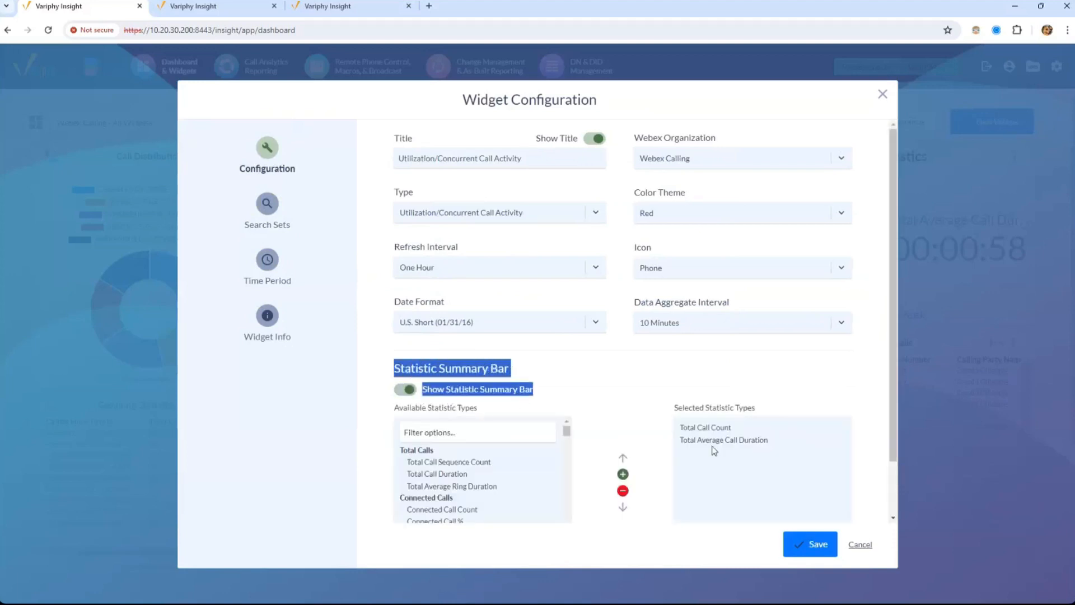
{"action": "left_click", "coordinate": [795, 548]}
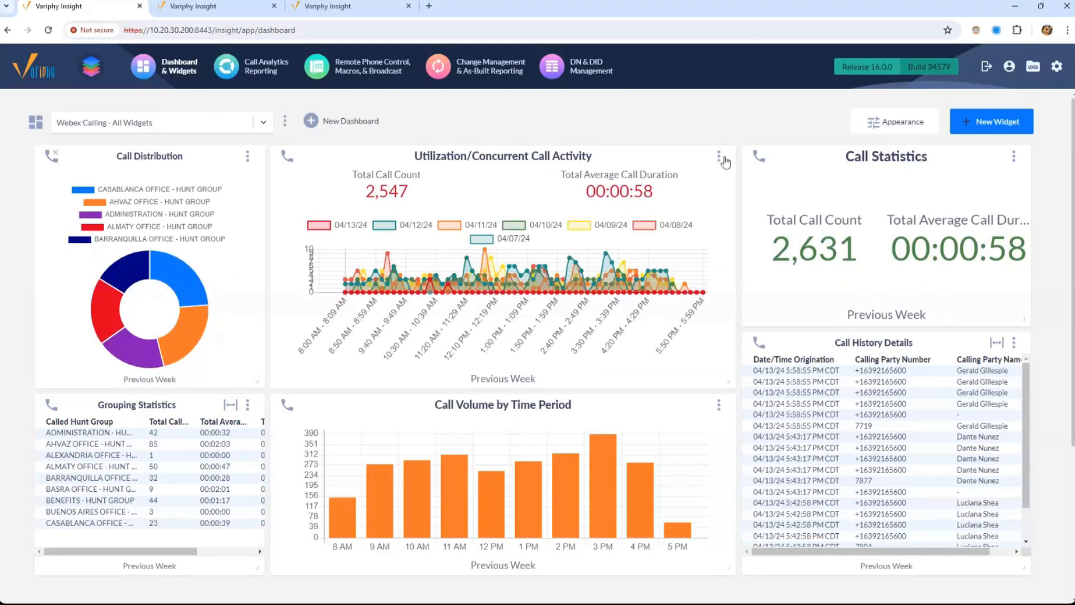
Resize the Call Statistics widget into a compact tile from its bottom-right corner
{"action": "left_click_drag", "start_coordinate": [886, 166], "coordinate": [889, 165]}
{"action": "left_click_drag", "start_coordinate": [891, 163], "coordinate": [891, 163]}
{"action": "left_click_drag", "start_coordinate": [1023, 322], "coordinate": [882, 235]}
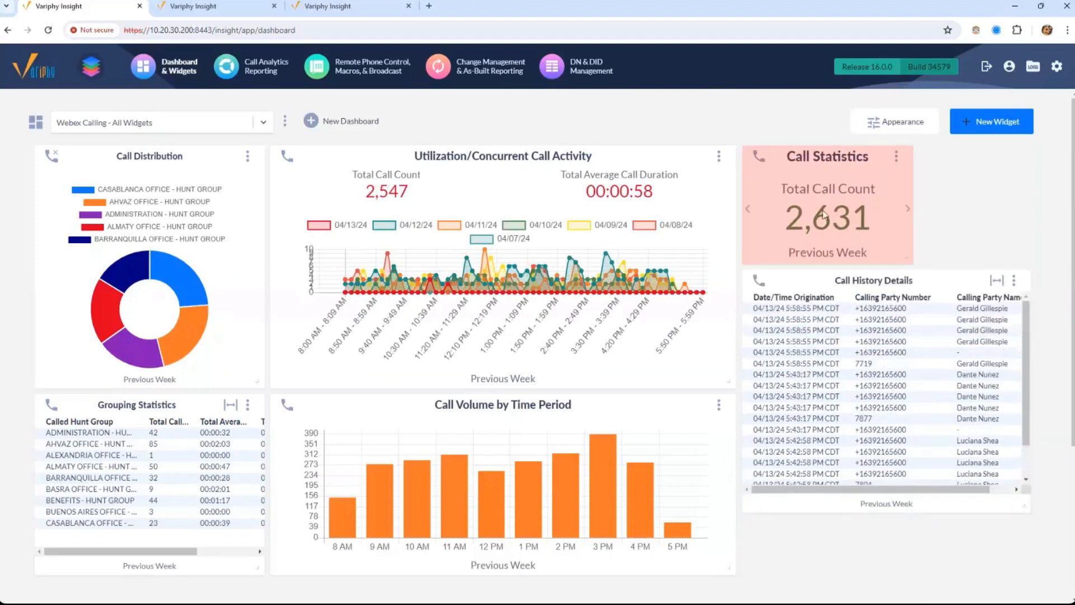
{"action": "left_click", "coordinate": [897, 156]}
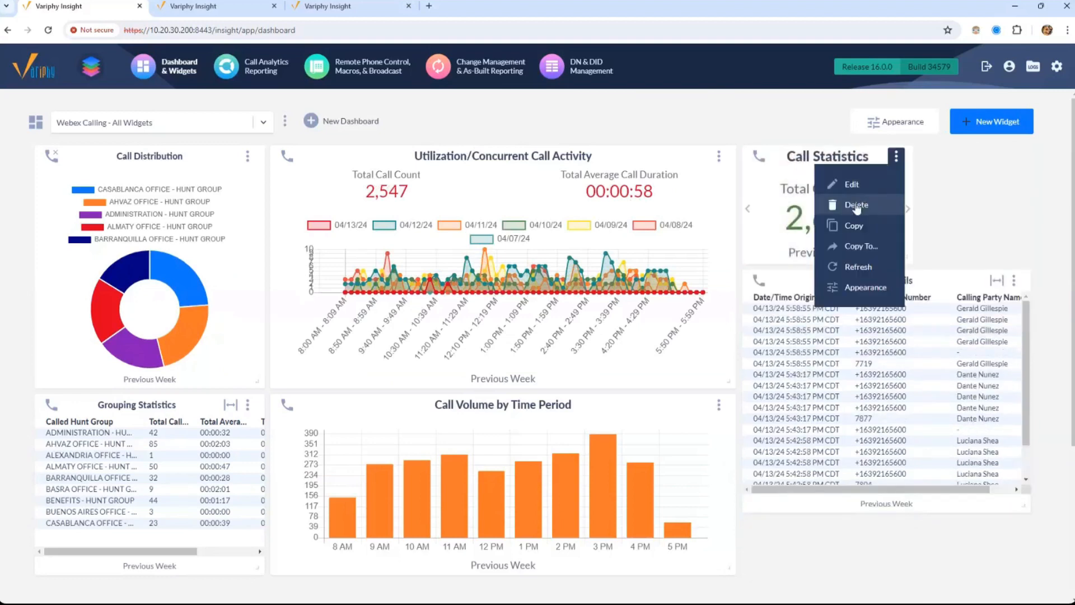
{"action": "left_click_drag", "start_coordinate": [863, 225], "coordinate": [787, 157]}
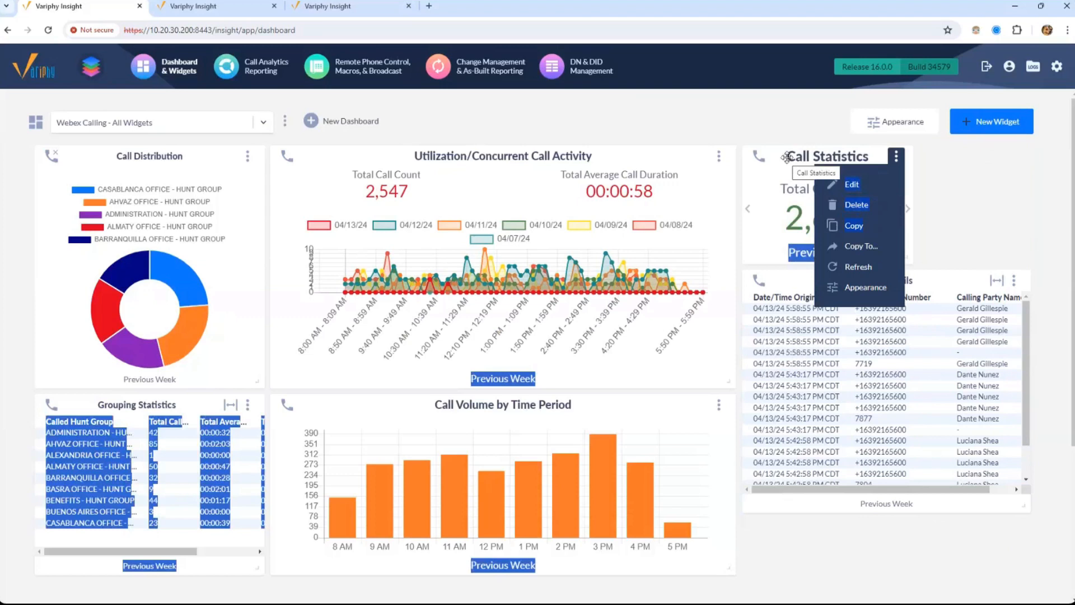
Copy the Call Statistics widget and move the duplicate to the top-right slot
{"action": "left_click", "coordinate": [786, 157]}
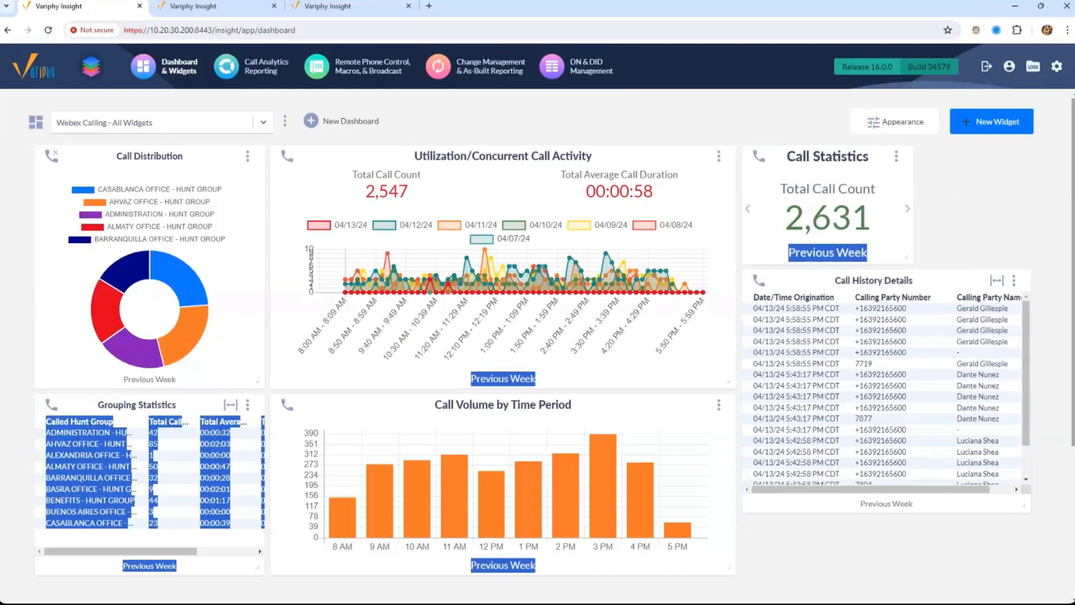
{"action": "left_click", "coordinate": [896, 156]}
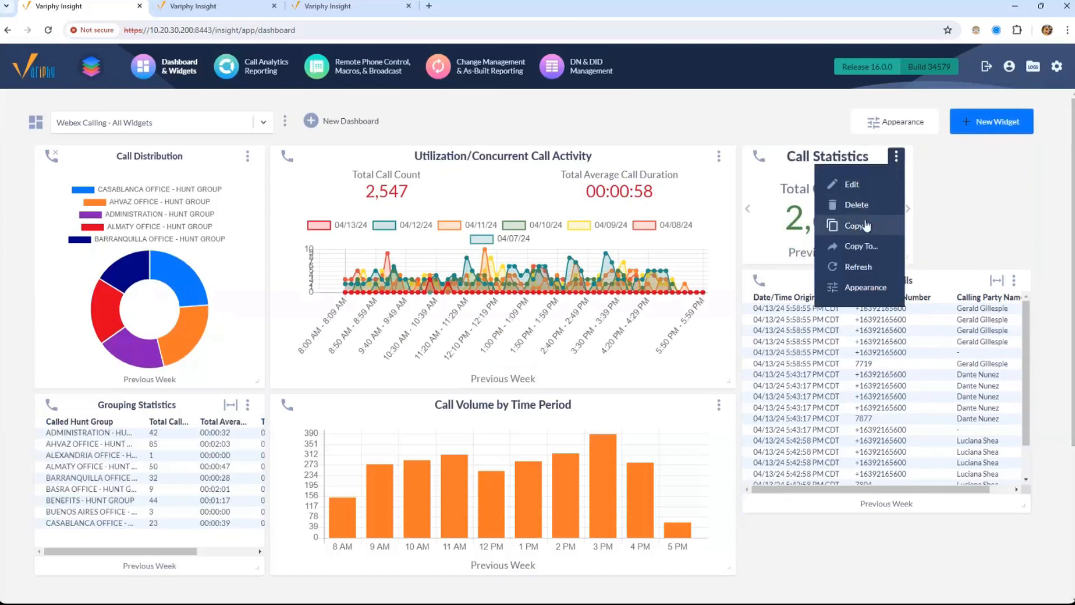
{"action": "left_click", "coordinate": [853, 225]}
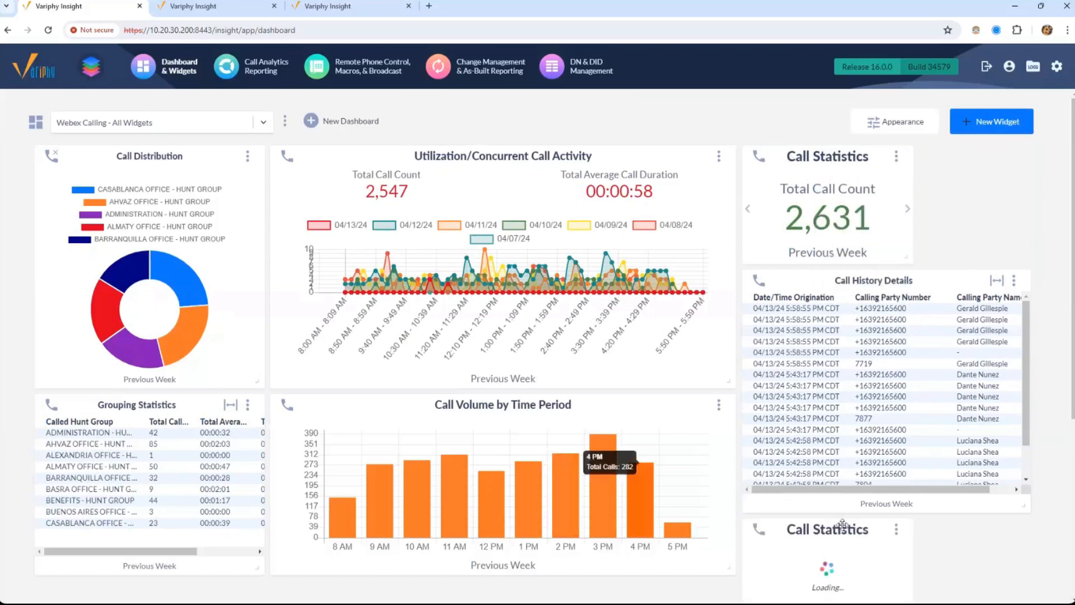
{"action": "left_click_drag", "start_coordinate": [822, 534], "coordinate": [981, 261]}
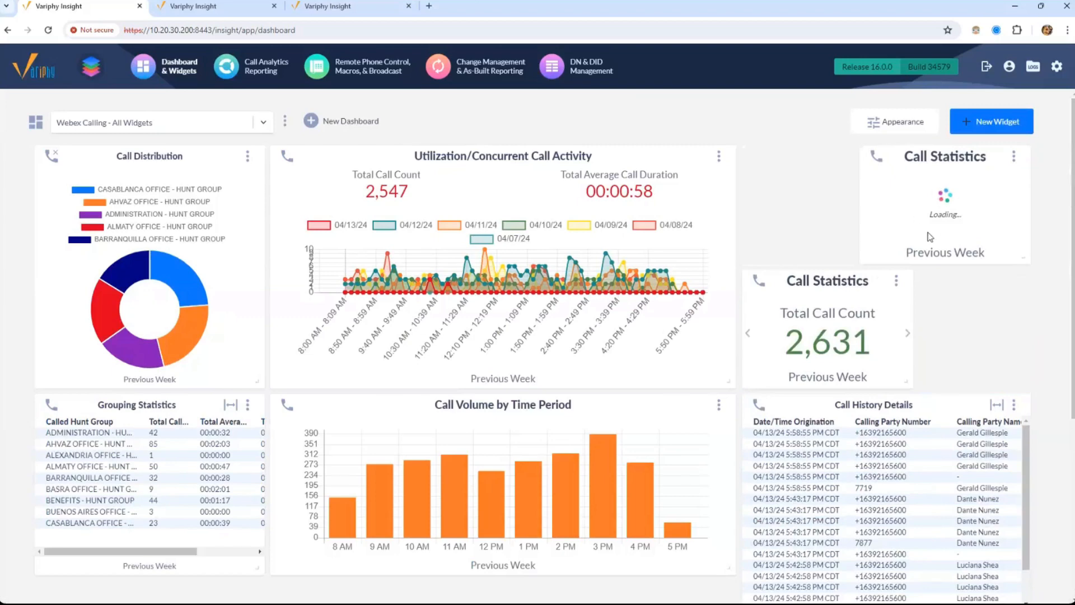
Narrow the Utilization widget by one column and place the 2,631 original beside the copy
{"action": "left_click_drag", "start_coordinate": [729, 381], "coordinate": [704, 382]}
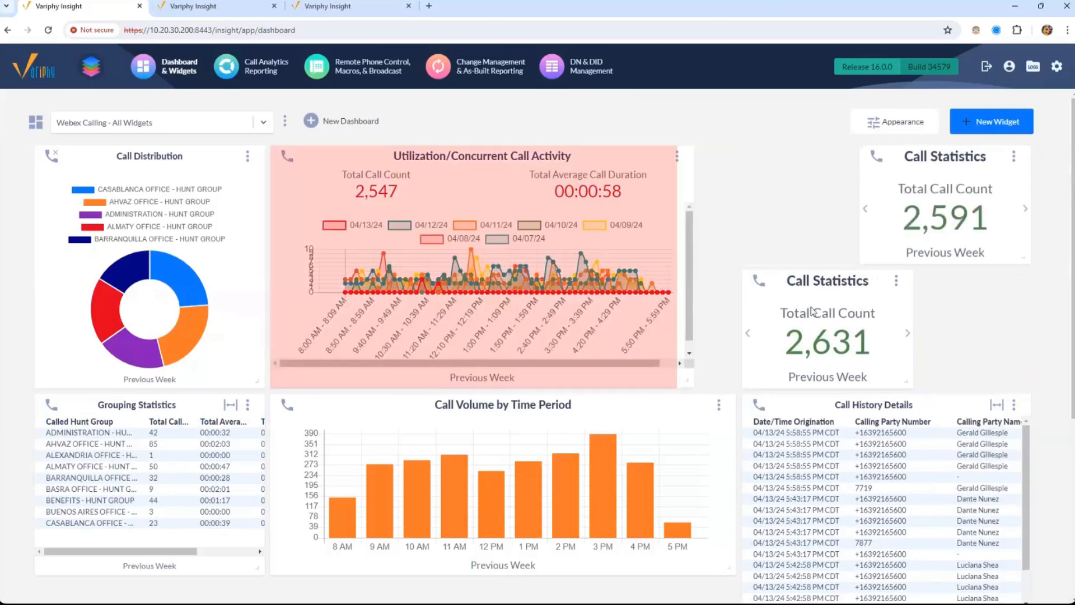
{"action": "left_click_drag", "start_coordinate": [759, 216], "coordinate": [768, 179]}
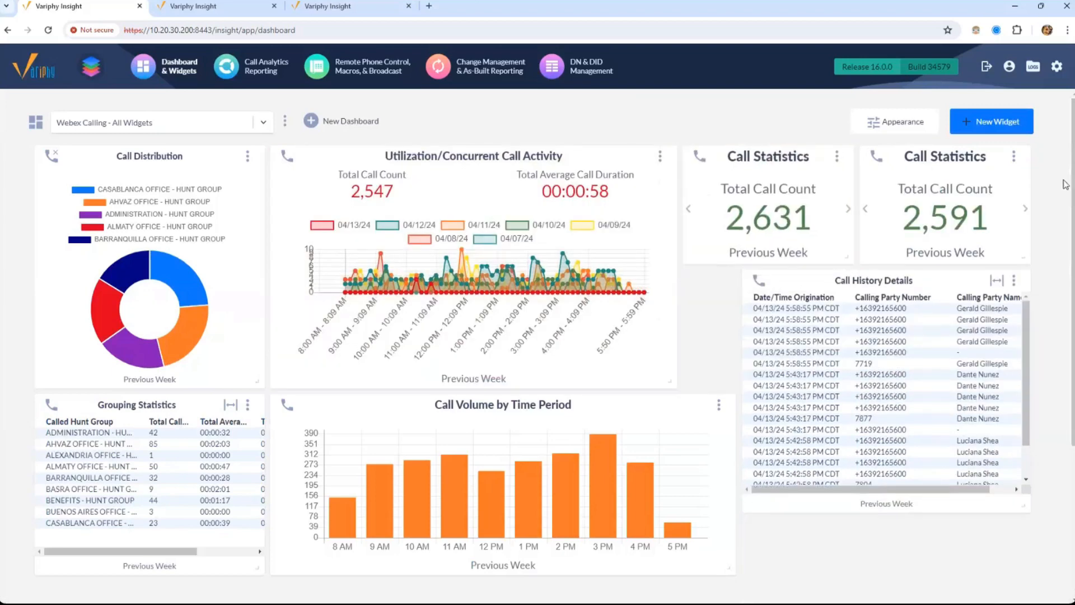
{"action": "left_click", "coordinate": [1014, 156]}
{"action": "left_click", "coordinate": [972, 181]}
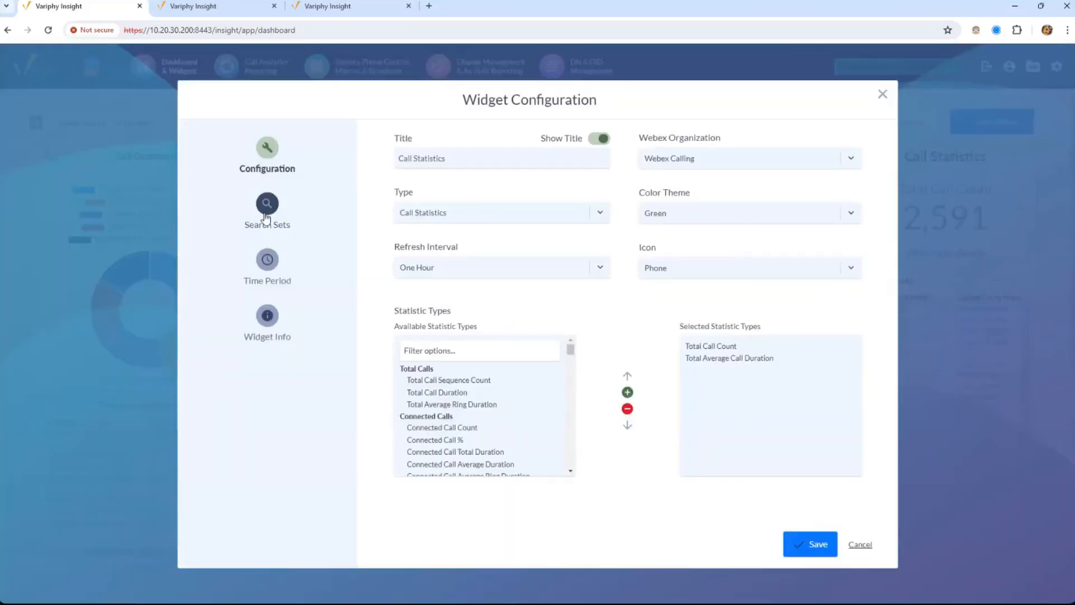
{"action": "left_click", "coordinate": [264, 204]}
{"action": "left_click", "coordinate": [268, 148]}
{"action": "scroll", "coordinate": [569, 381], "scroll_direction": "down", "scroll_amount": 10}
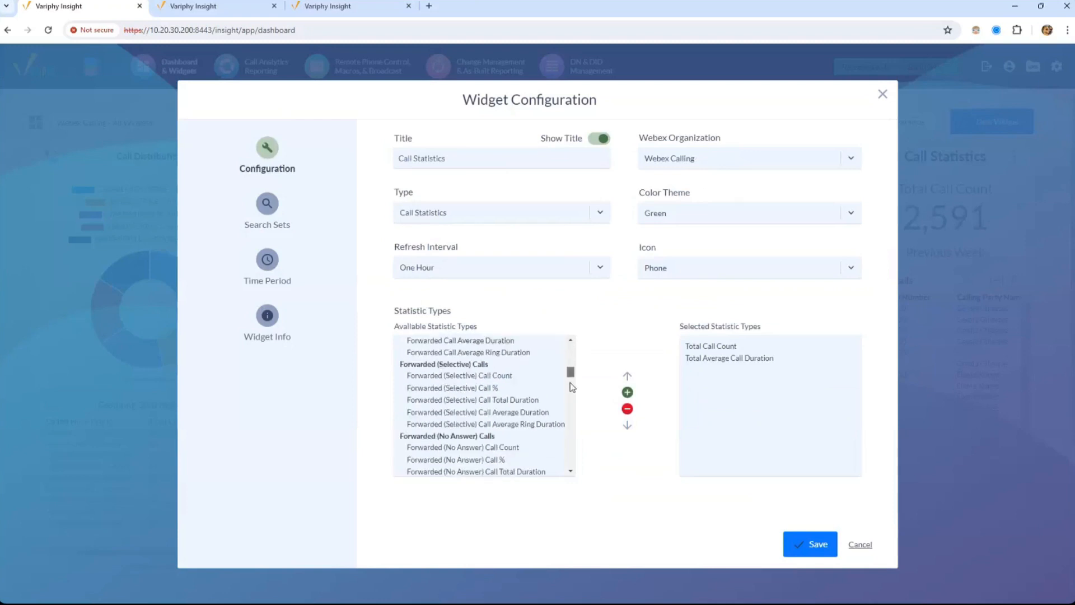
{"action": "scroll", "coordinate": [574, 386], "scroll_direction": "up", "scroll_amount": 10}
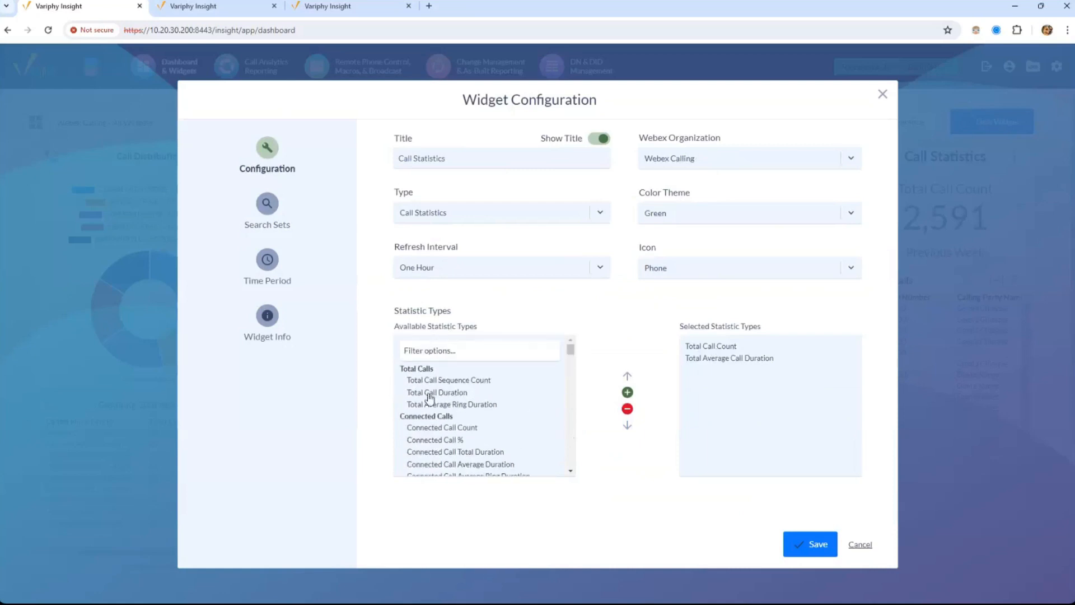
{"action": "left_click_drag", "start_coordinate": [570, 350], "coordinate": [570, 382]}
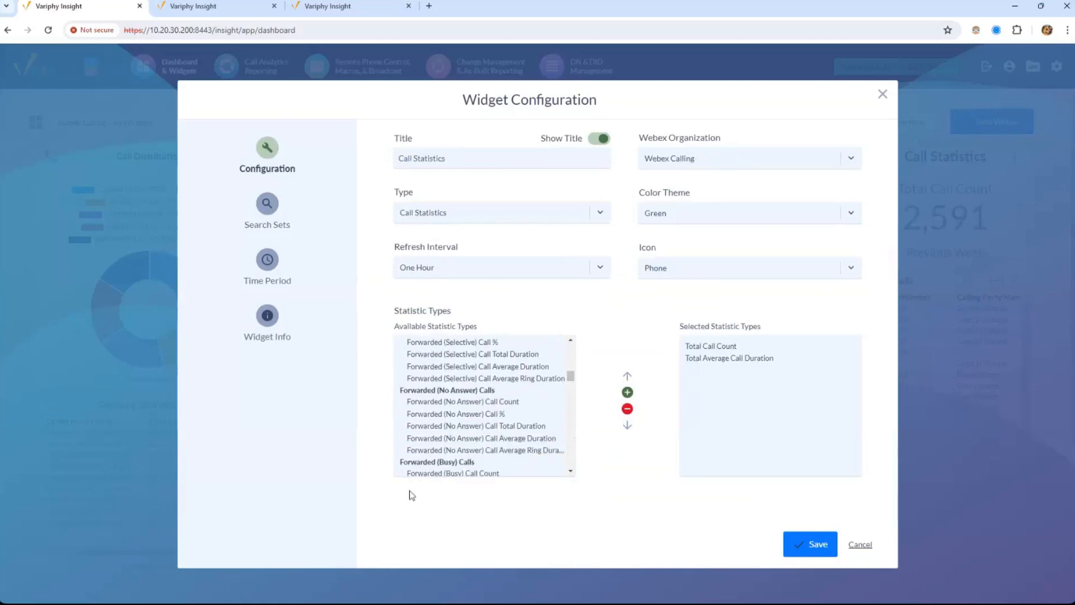
{"action": "left_click", "coordinate": [882, 94]}
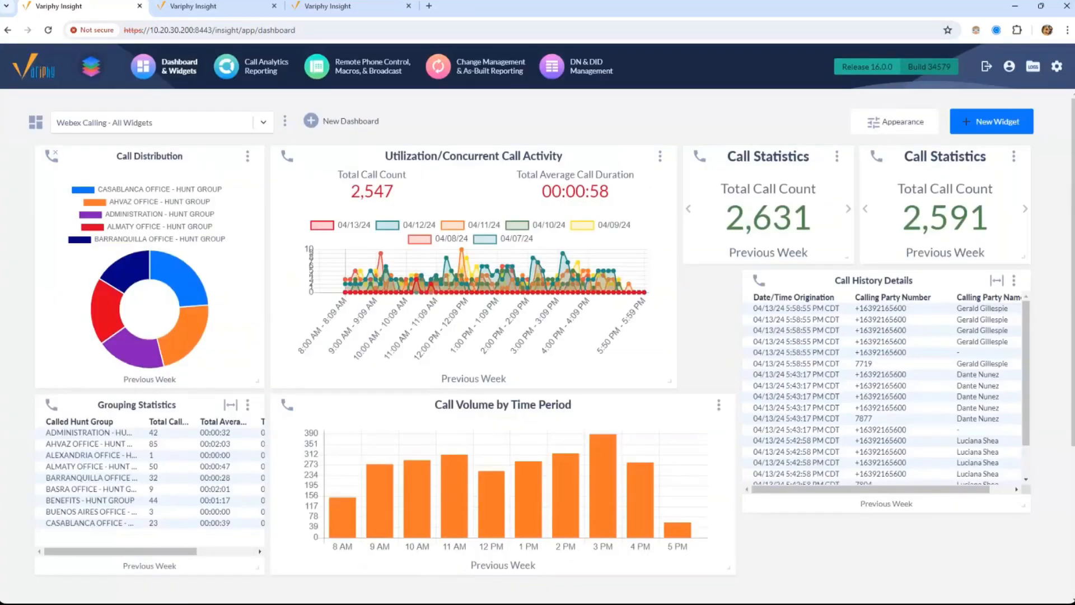
Narrow Call Volume, move and enlarge Call History Details, and show average duration in the second tile
{"action": "left_click_drag", "start_coordinate": [729, 569], "coordinate": [681, 557]}
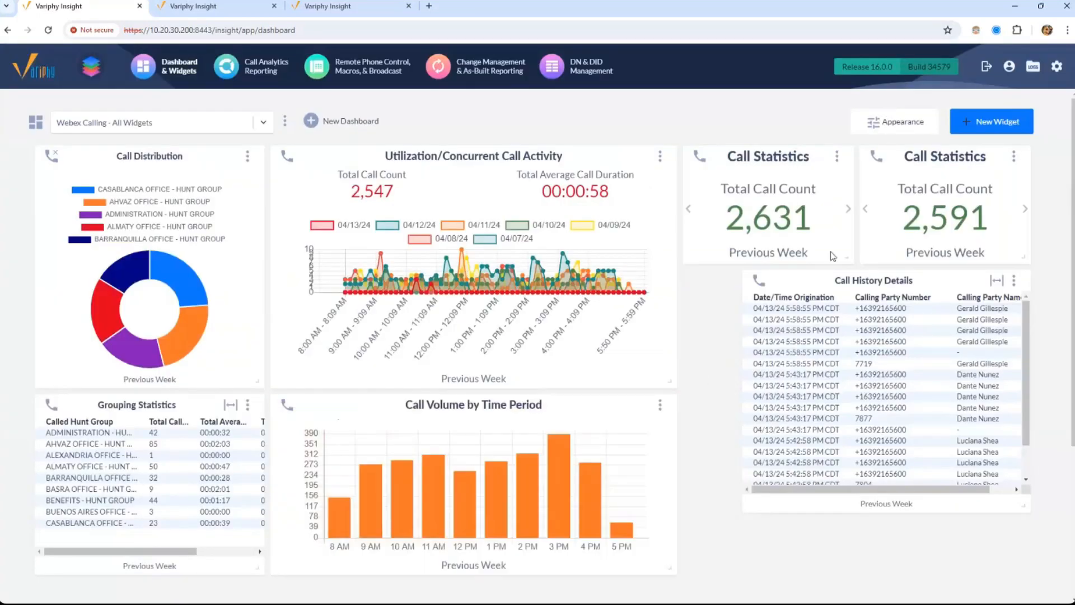
{"action": "left_click_drag", "start_coordinate": [842, 276], "coordinate": [743, 249]}
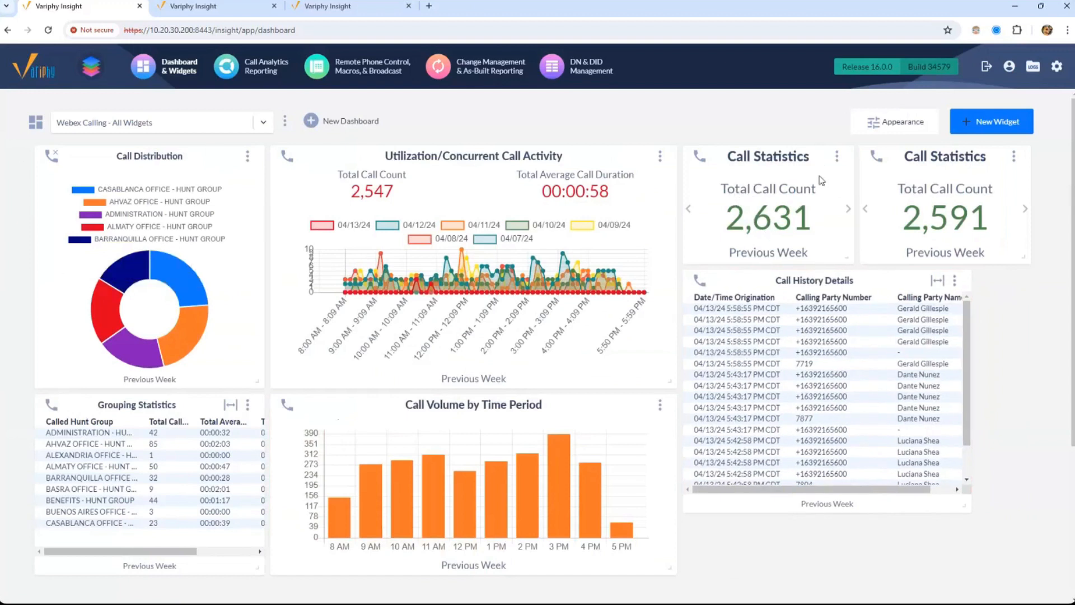
{"action": "left_click", "coordinate": [1023, 211]}
{"action": "left_click", "coordinate": [1022, 210]}
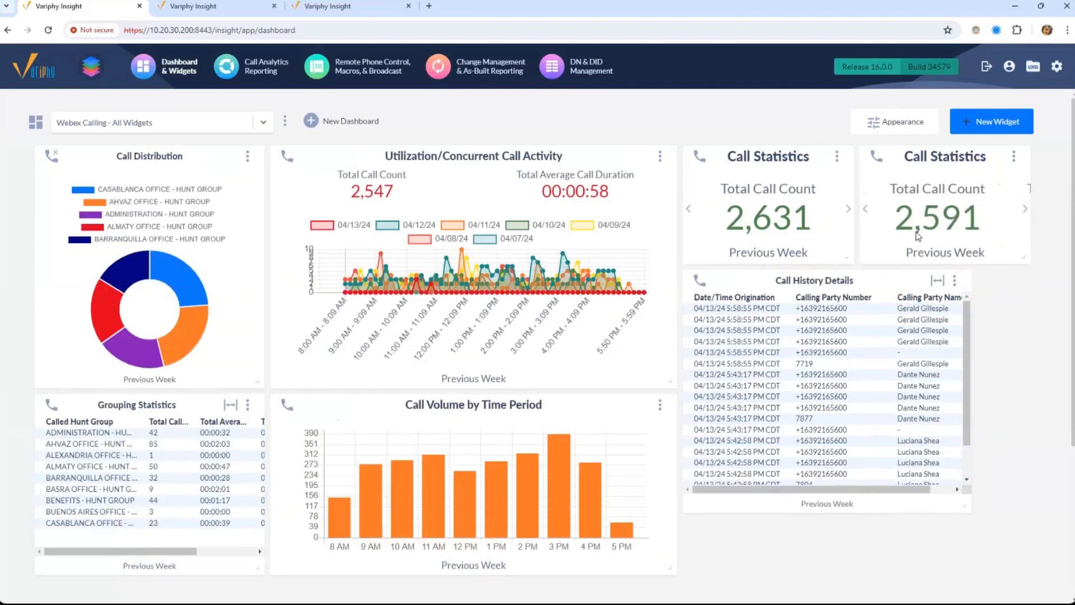
{"action": "left_click", "coordinate": [1025, 210]}
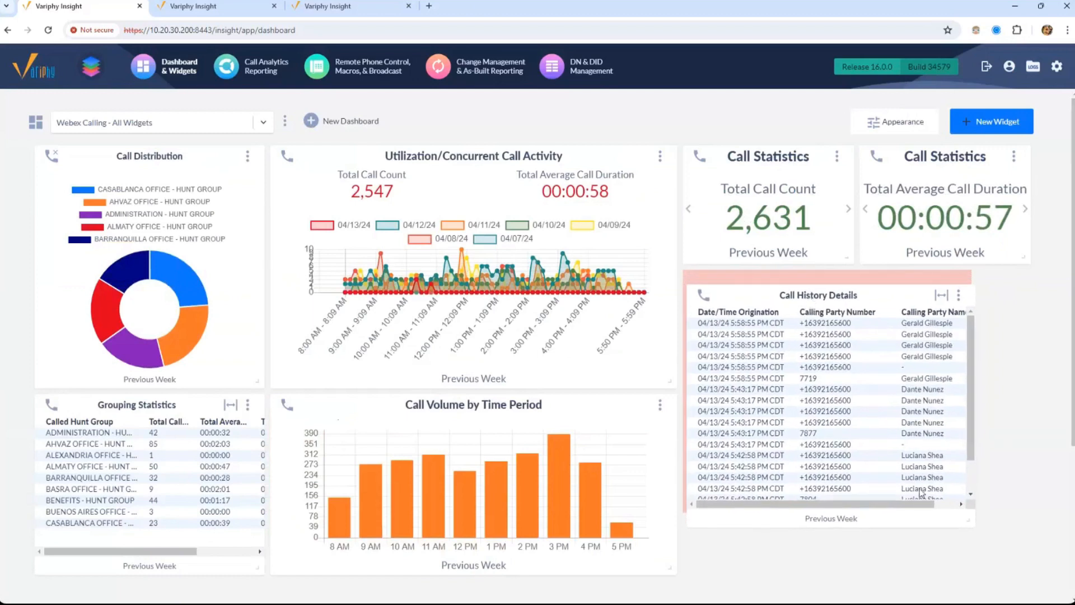
{"action": "left_click_drag", "start_coordinate": [968, 516], "coordinate": [1029, 573]}
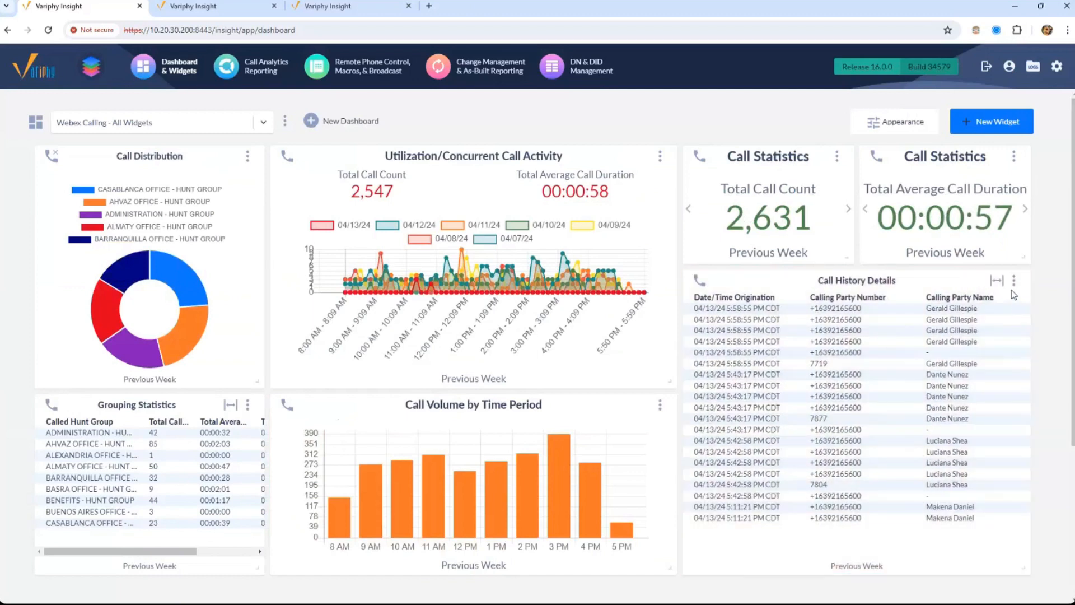
{"action": "left_click", "coordinate": [1014, 280]}
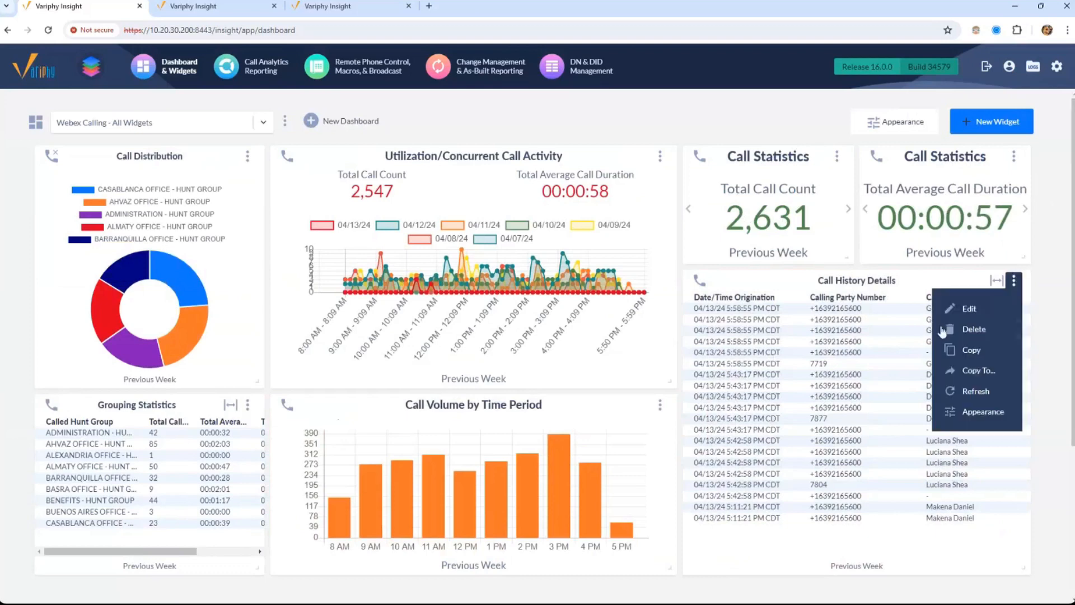
{"action": "left_click", "coordinate": [963, 309]}
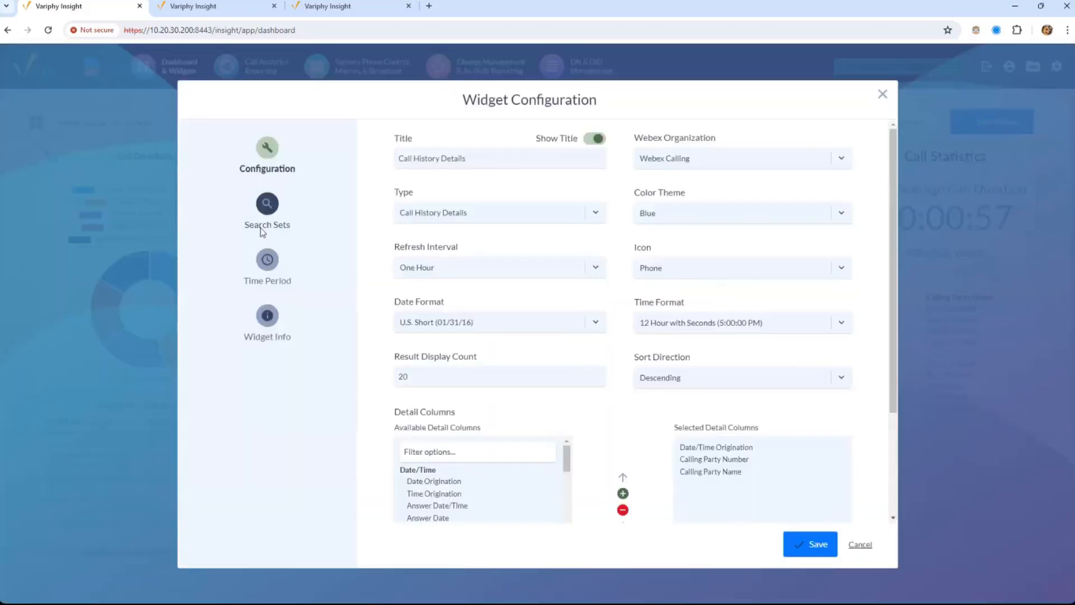
{"action": "left_click", "coordinate": [262, 227]}
{"action": "left_click", "coordinate": [267, 151]}
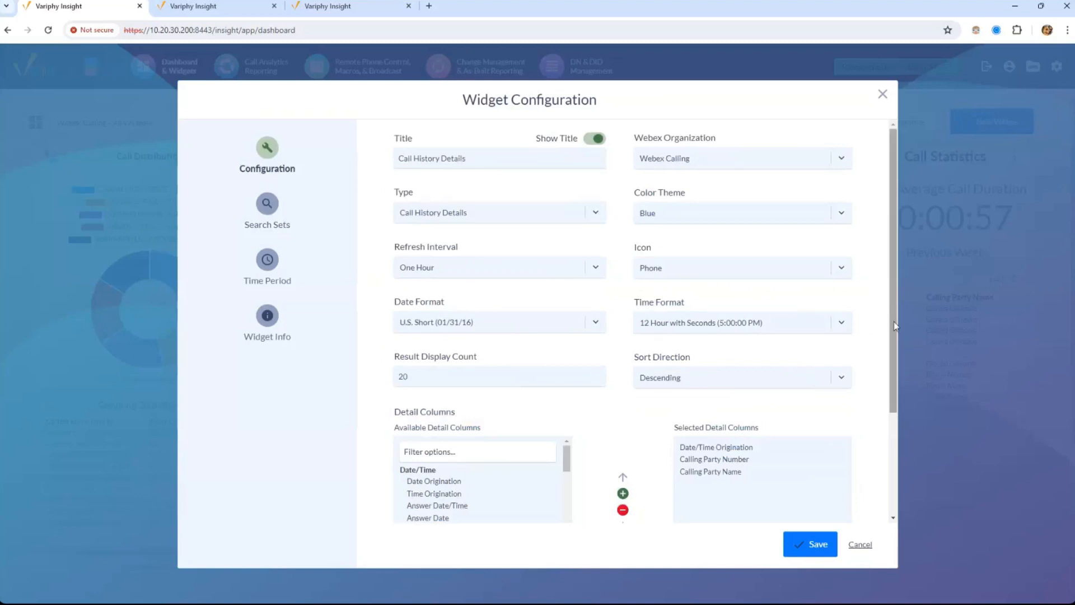
{"action": "scroll", "coordinate": [895, 326], "scroll_direction": "down", "scroll_amount": 3}
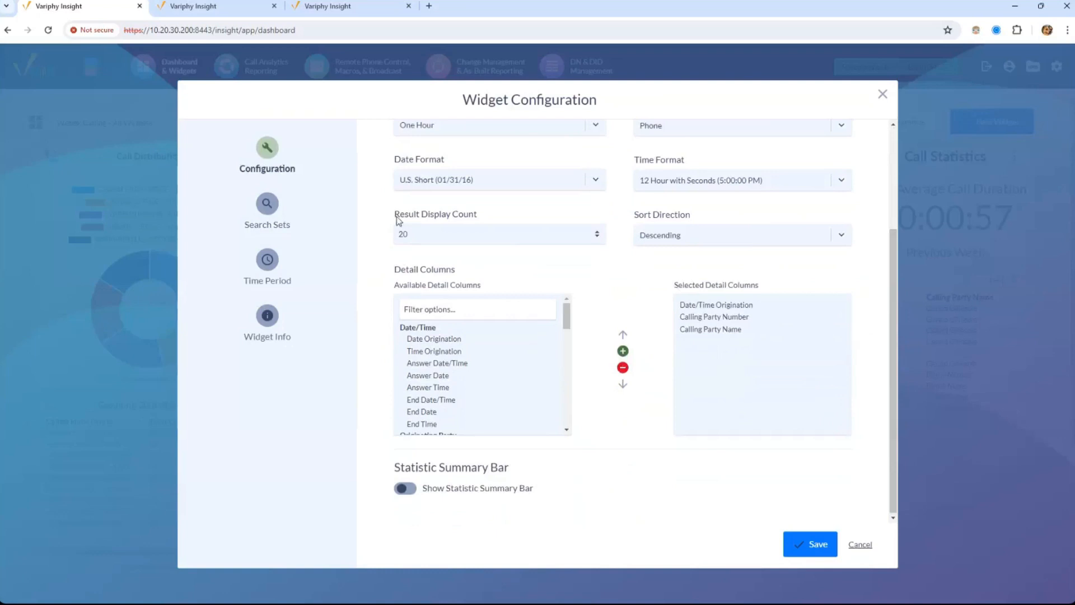
{"action": "left_click_drag", "start_coordinate": [395, 215], "coordinate": [568, 234]}
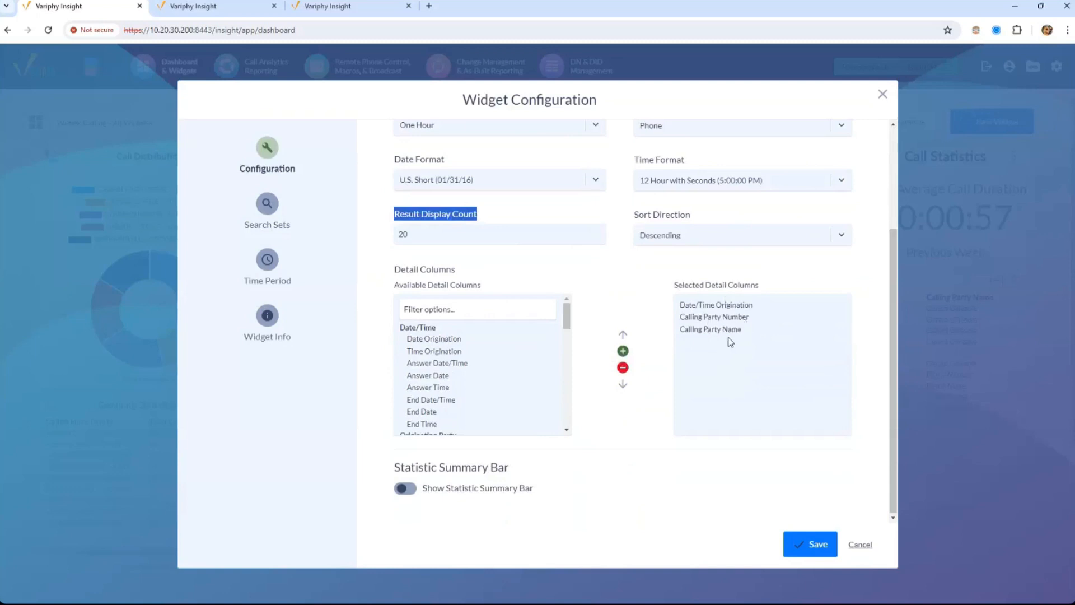
{"action": "left_click_drag", "start_coordinate": [564, 319], "coordinate": [670, 270]}
{"action": "left_click", "coordinate": [883, 97]}
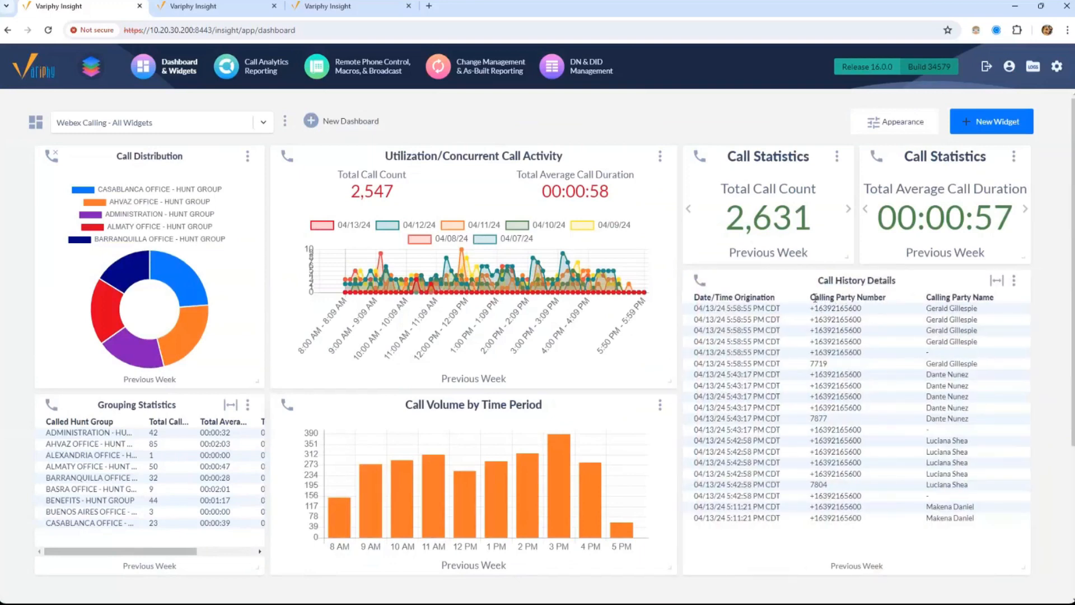
{"action": "left_click", "coordinate": [1013, 280]}
{"action": "left_click", "coordinate": [968, 309]}
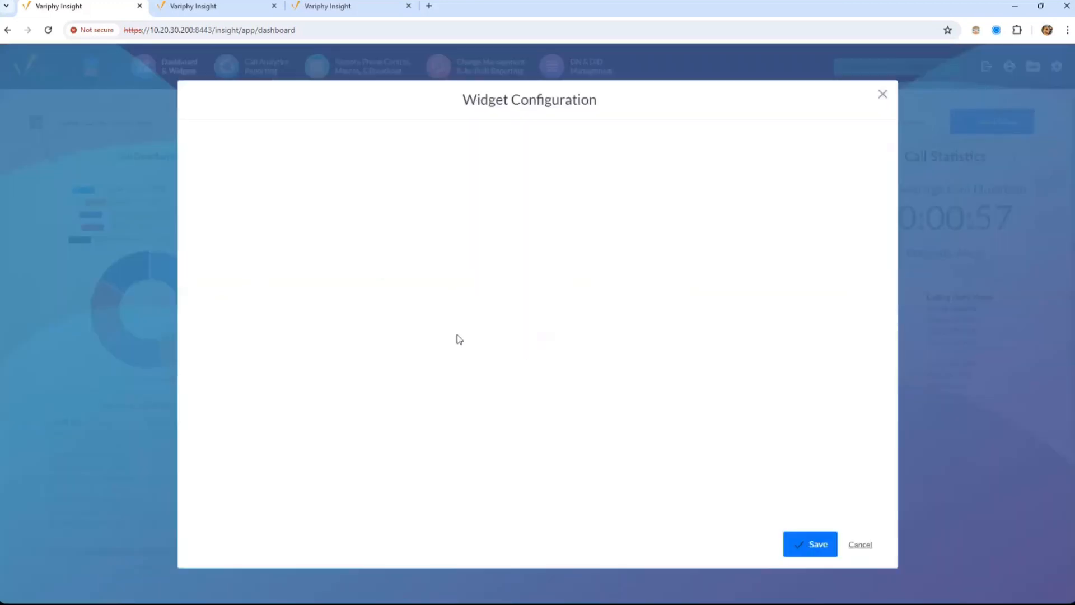
{"action": "left_click", "coordinate": [883, 95]}
{"action": "left_click_drag", "start_coordinate": [698, 309], "coordinate": [983, 524]}
Clear the table's text selection and try repositioning the Call History Details and Call Volume widgets
{"action": "left_click", "coordinate": [736, 294]}
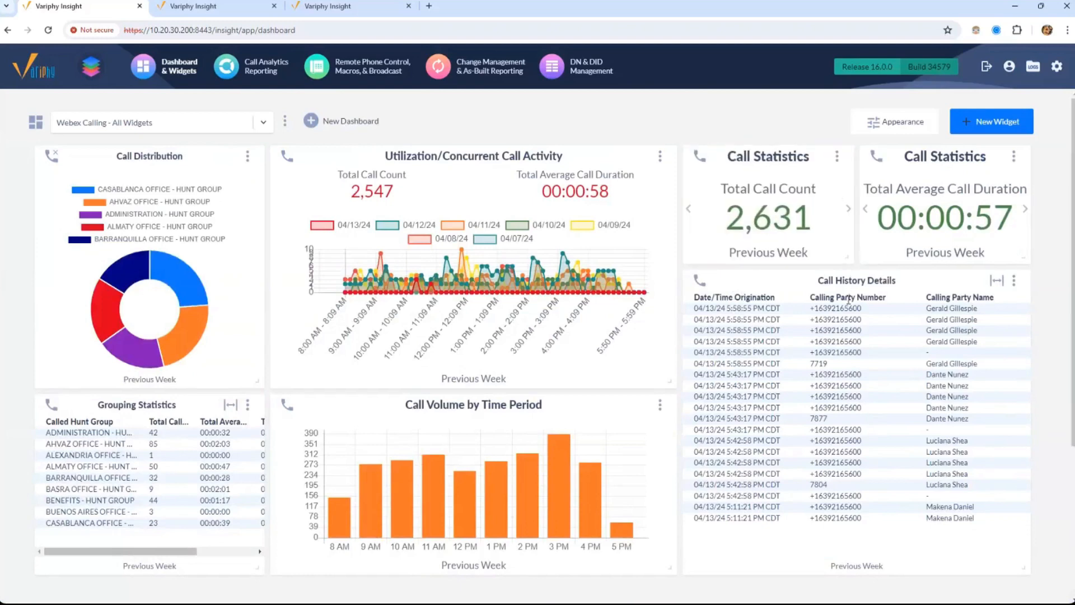
{"action": "mouse_move", "coordinate": [845, 287]}
{"action": "left_mouse_down"}
{"action": "mouse_move", "coordinate": [870, 289]}
{"action": "mouse_move", "coordinate": [860, 286]}
{"action": "left_mouse_up"}
{"action": "left_click_drag", "start_coordinate": [474, 412], "coordinate": [480, 414]}
{"action": "mouse_move", "coordinate": [499, 525]}
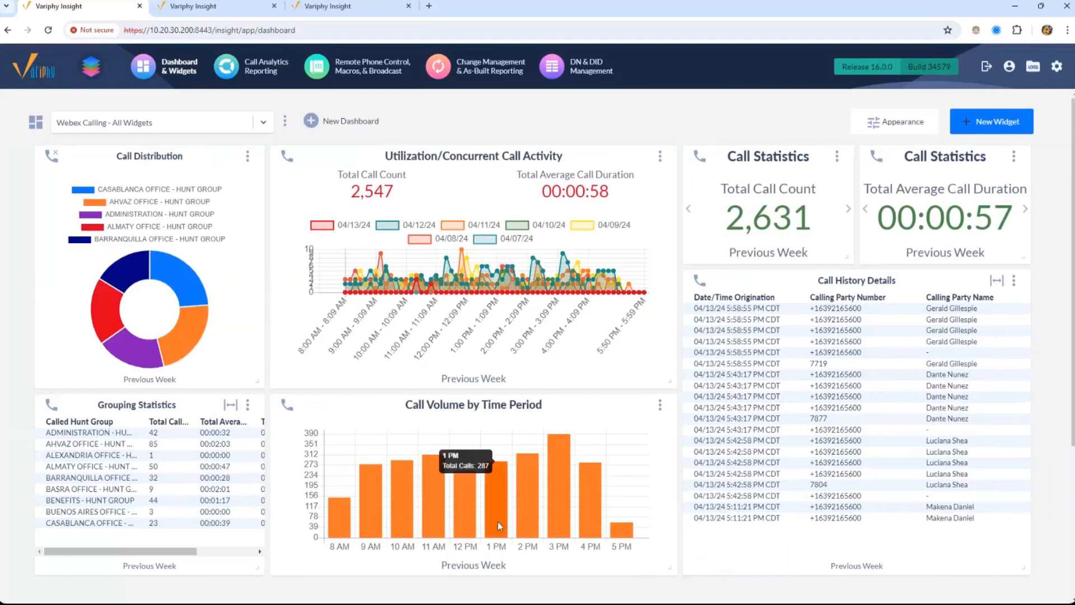
Set the Call Volume chart's Time Period Type to Quarter Hour Of Day and save
{"action": "left_click", "coordinate": [660, 408]}
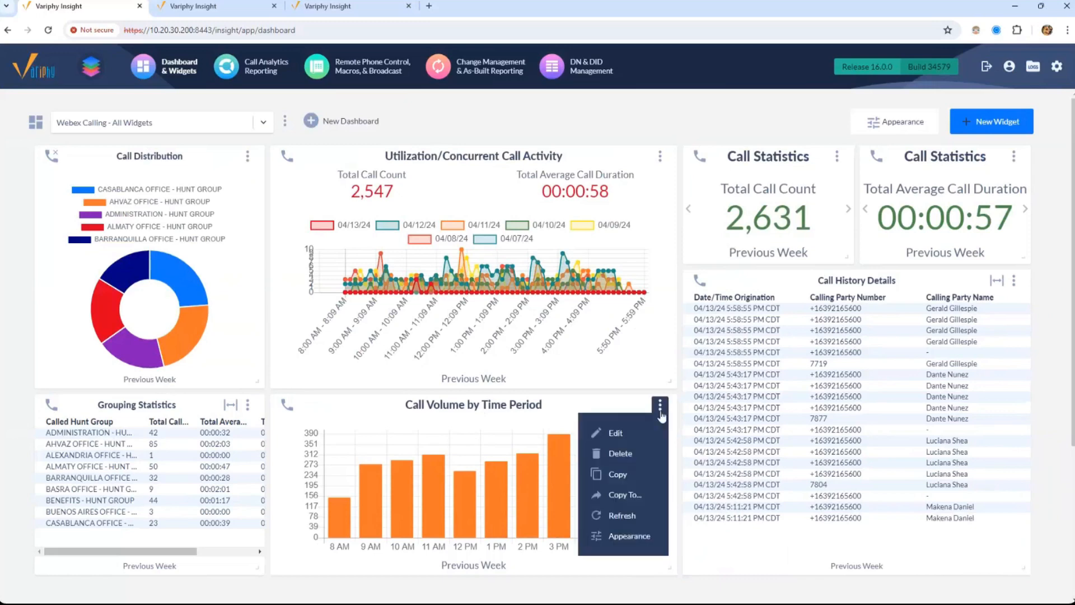
{"action": "left_click", "coordinate": [647, 428]}
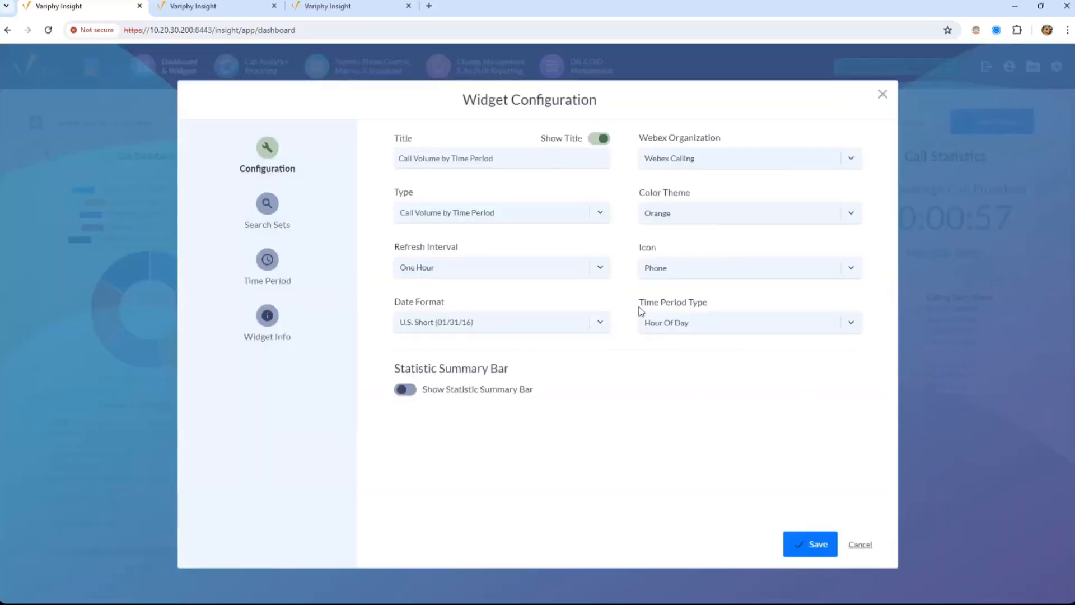
{"action": "left_click_drag", "start_coordinate": [639, 305], "coordinate": [721, 302]}
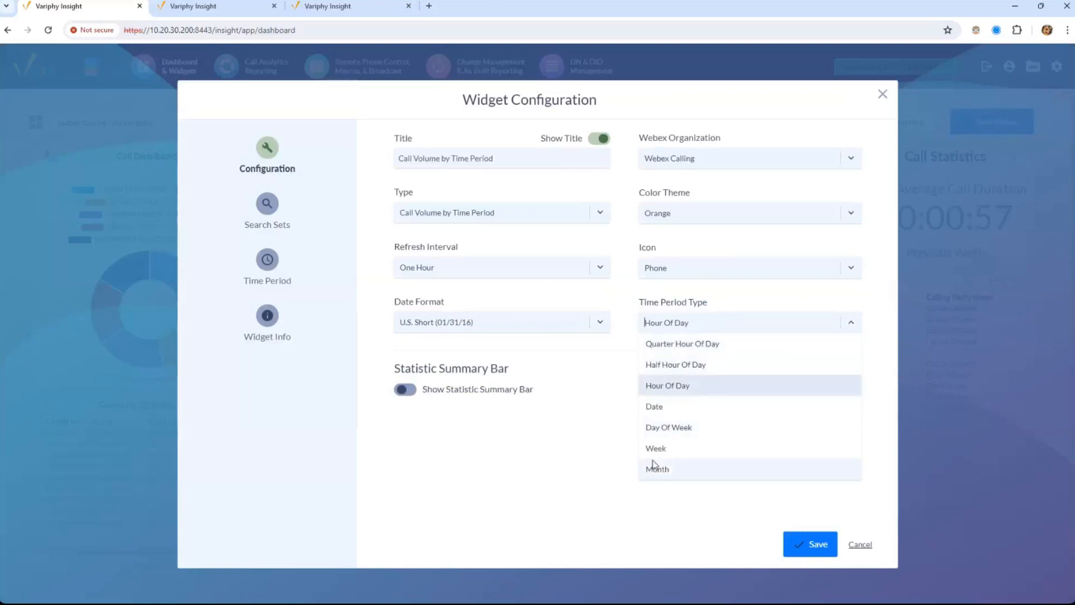
{"action": "left_click", "coordinate": [683, 344]}
{"action": "left_click", "coordinate": [819, 556]}
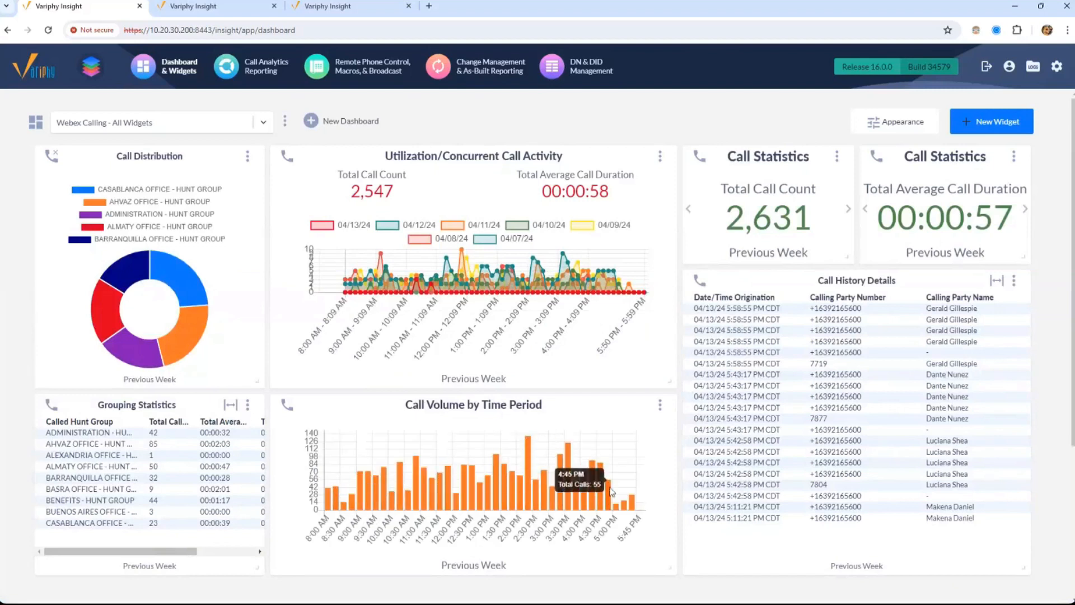
{"action": "mouse_move", "coordinate": [528, 491]}
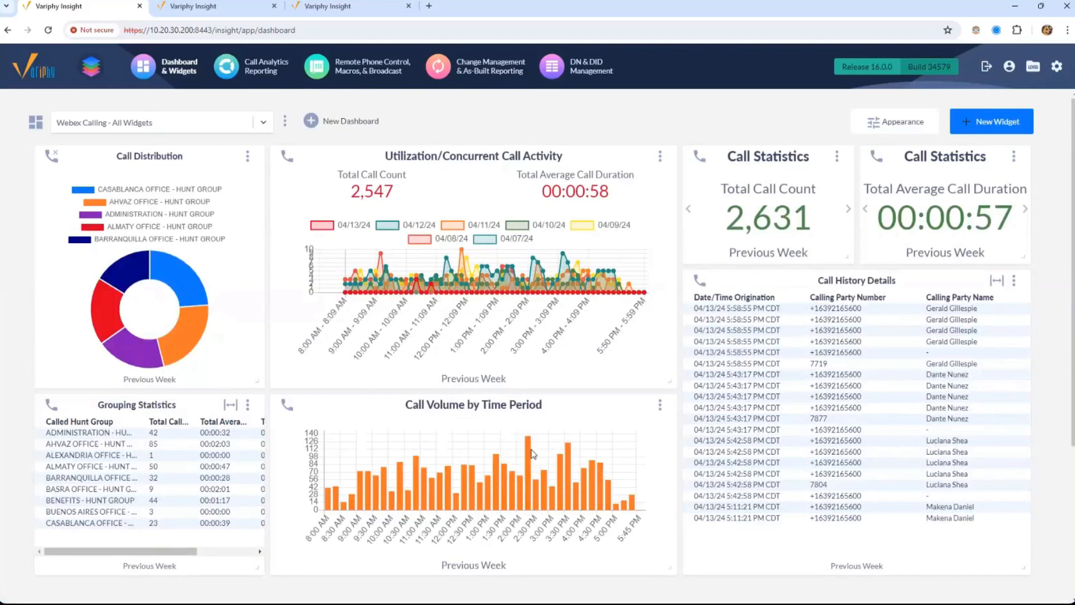
Reopen the Call Volume chart settings and review the available time period types
{"action": "mouse_move", "coordinate": [524, 454]}
{"action": "left_click", "coordinate": [661, 404]}
{"action": "left_click", "coordinate": [632, 428]}
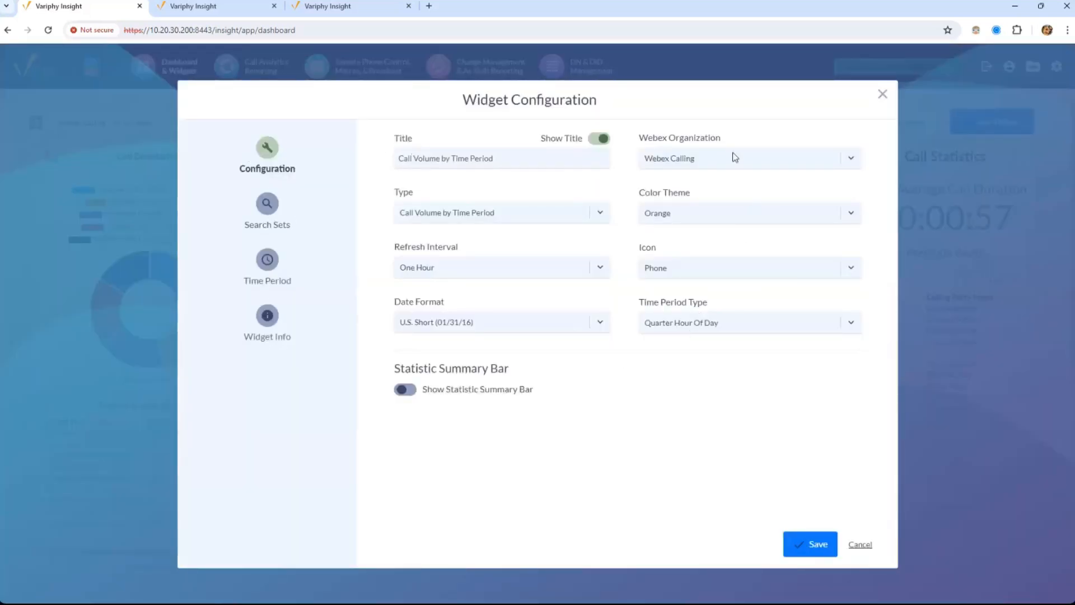
{"action": "left_click", "coordinate": [750, 330]}
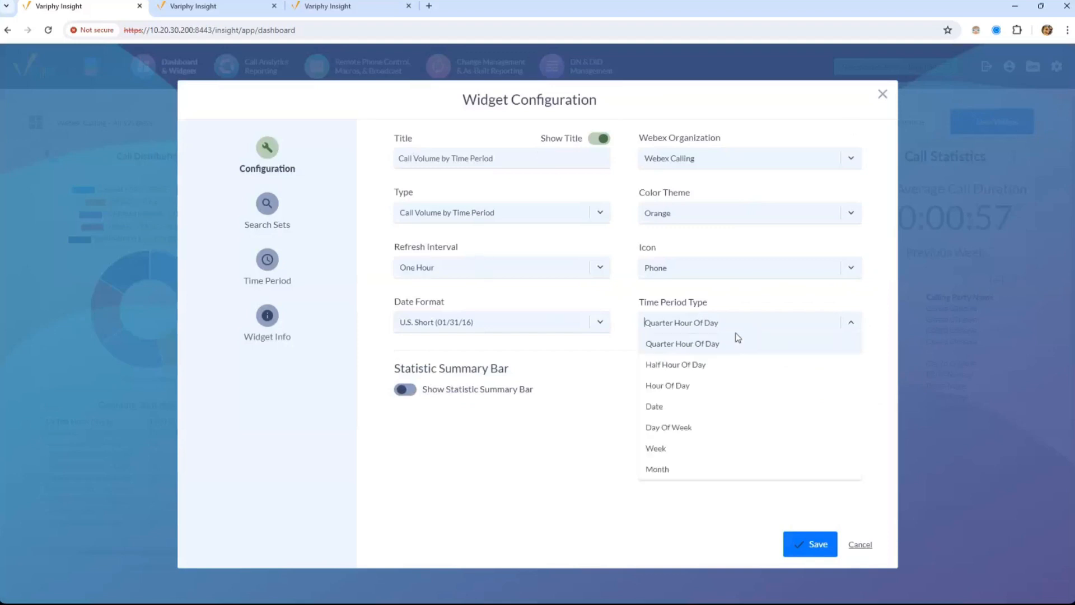
Check the Search Set and Time Period pages, then close the Widget Configuration dialog
{"action": "left_click", "coordinate": [421, 413]}
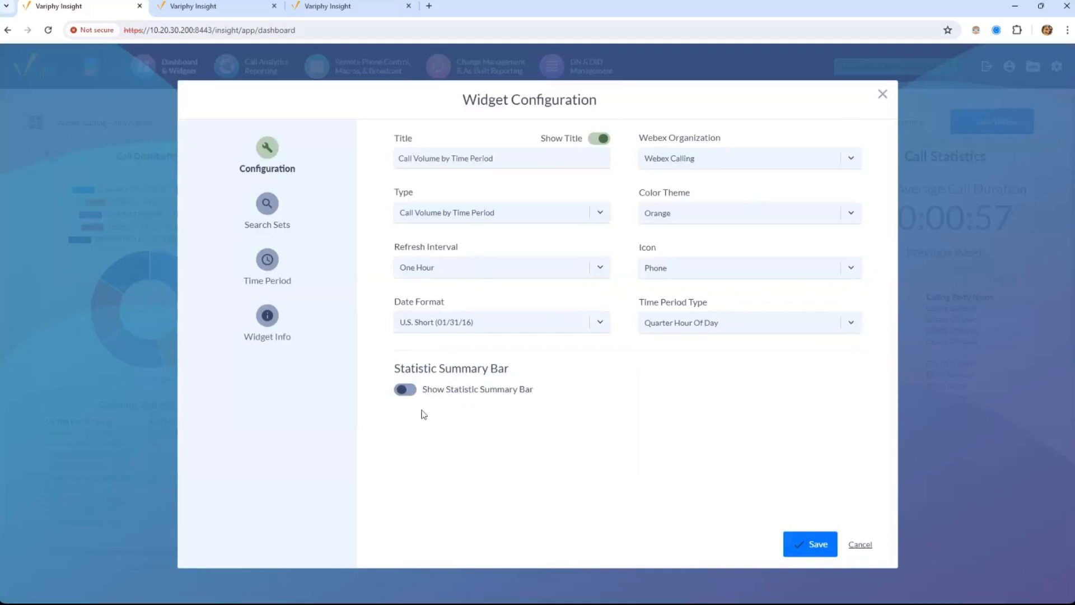
{"action": "left_click", "coordinate": [269, 223]}
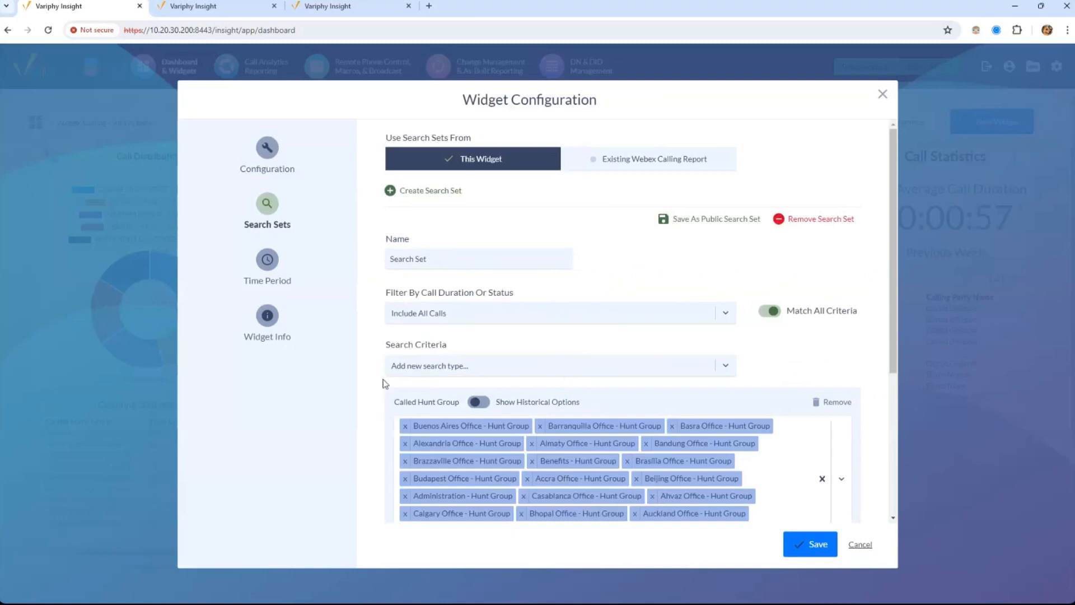
{"action": "left_click", "coordinate": [267, 259]}
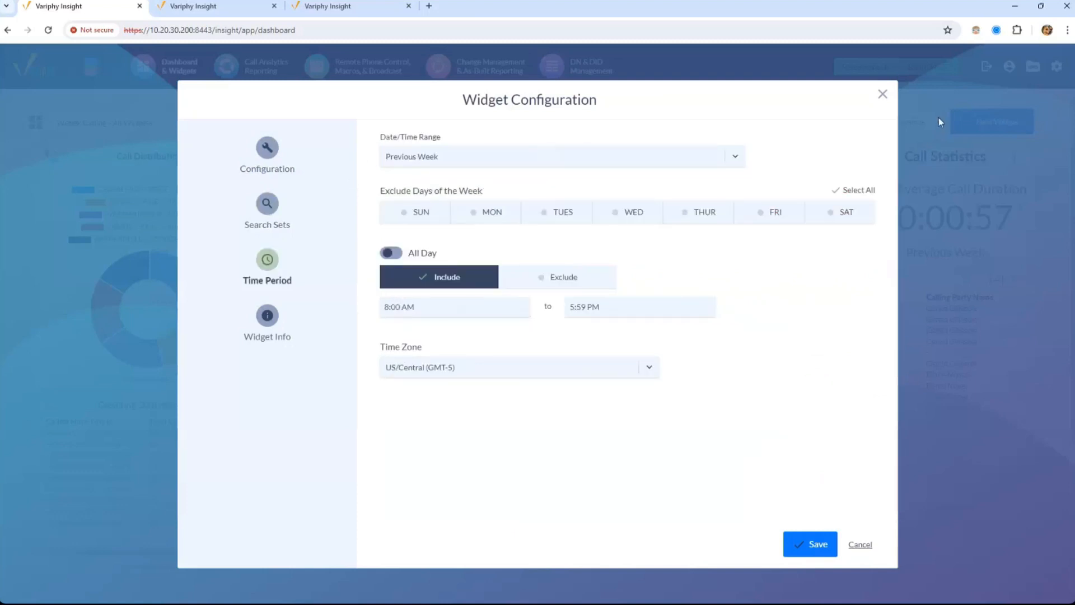
{"action": "left_click", "coordinate": [882, 96]}
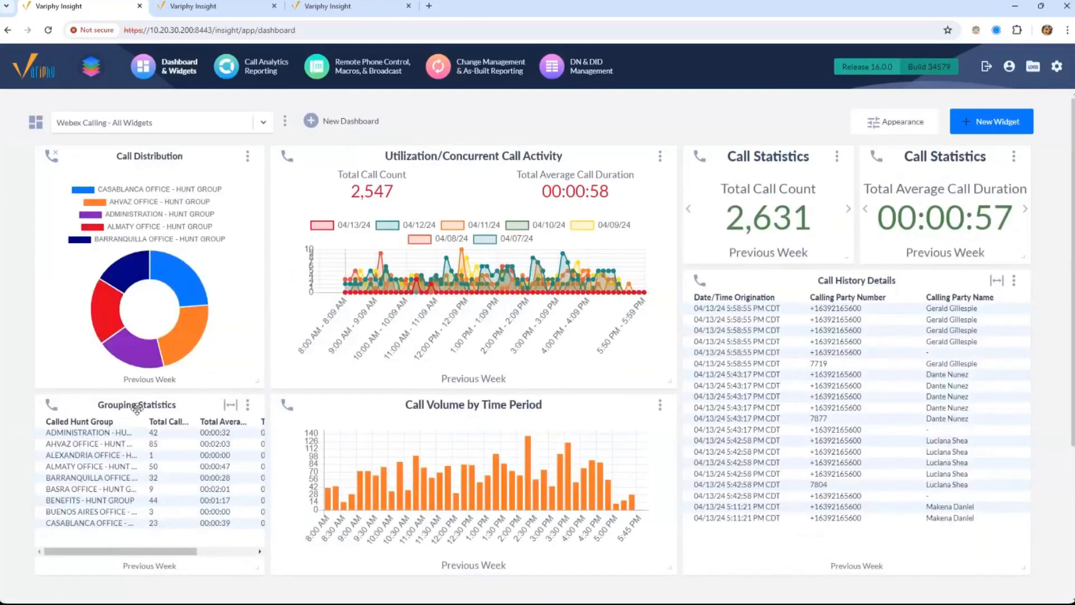
{"action": "left_click_drag", "start_coordinate": [132, 406], "coordinate": [129, 412]}
{"action": "left_click", "coordinate": [248, 404]}
{"action": "left_click", "coordinate": [231, 430]}
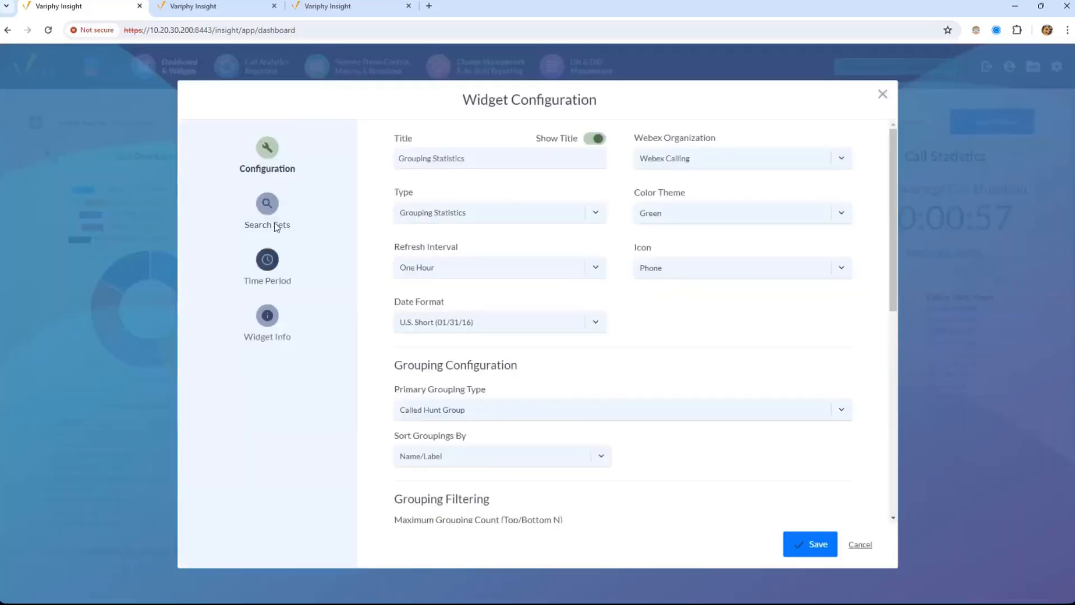
{"action": "left_click", "coordinate": [269, 221]}
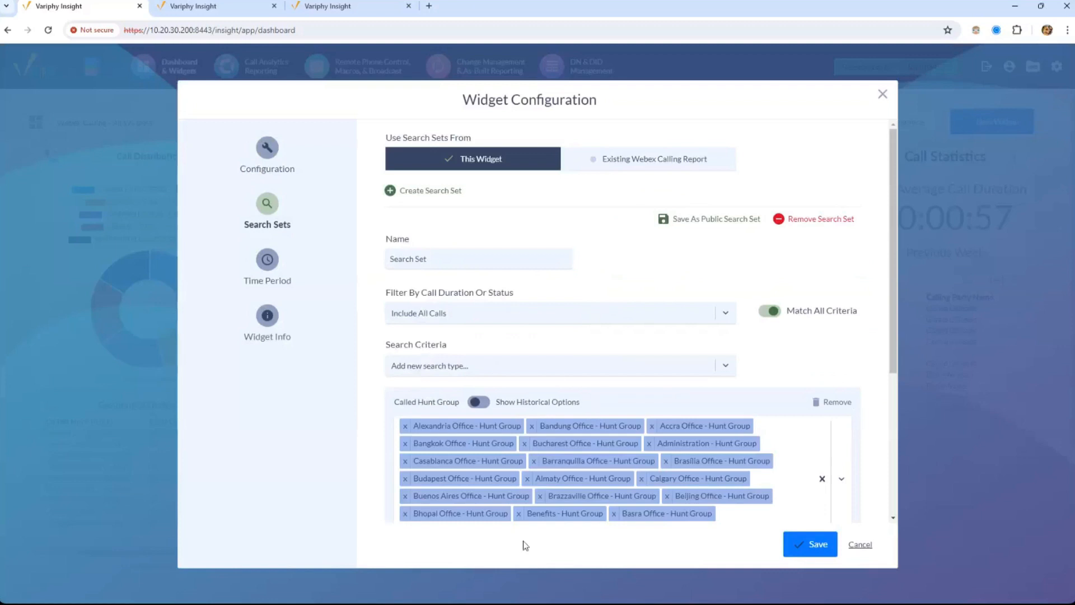
{"action": "left_click", "coordinate": [268, 147]}
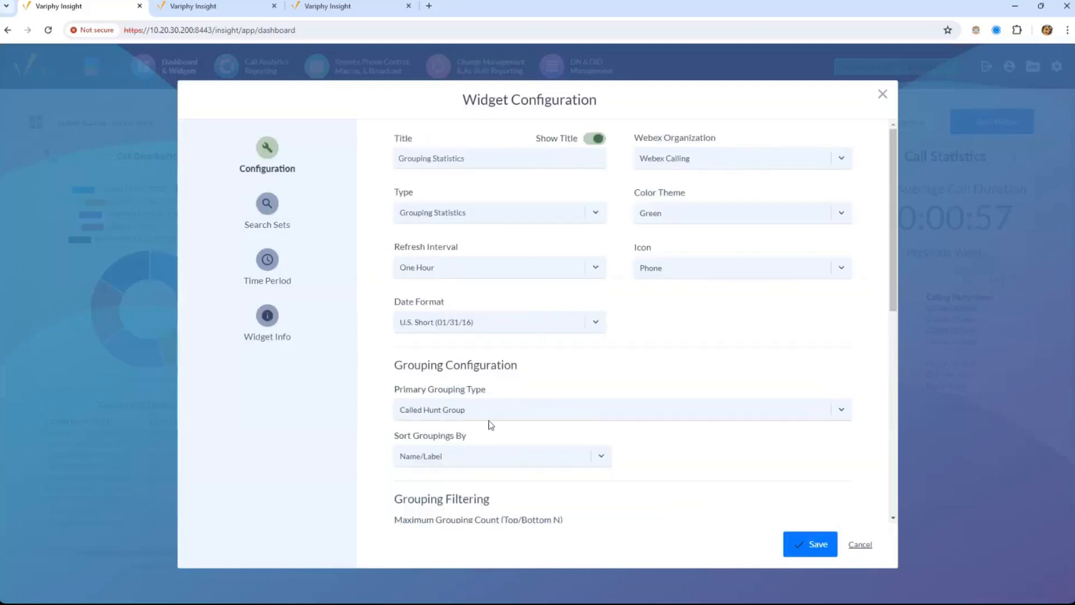
{"action": "left_click", "coordinate": [487, 410]}
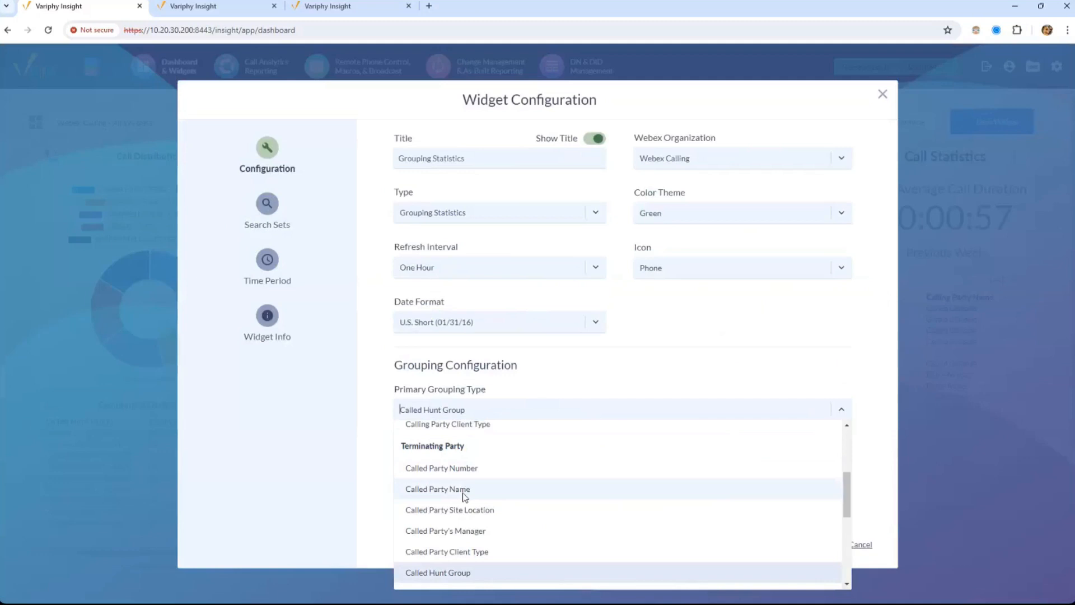
{"action": "left_click", "coordinate": [417, 417]}
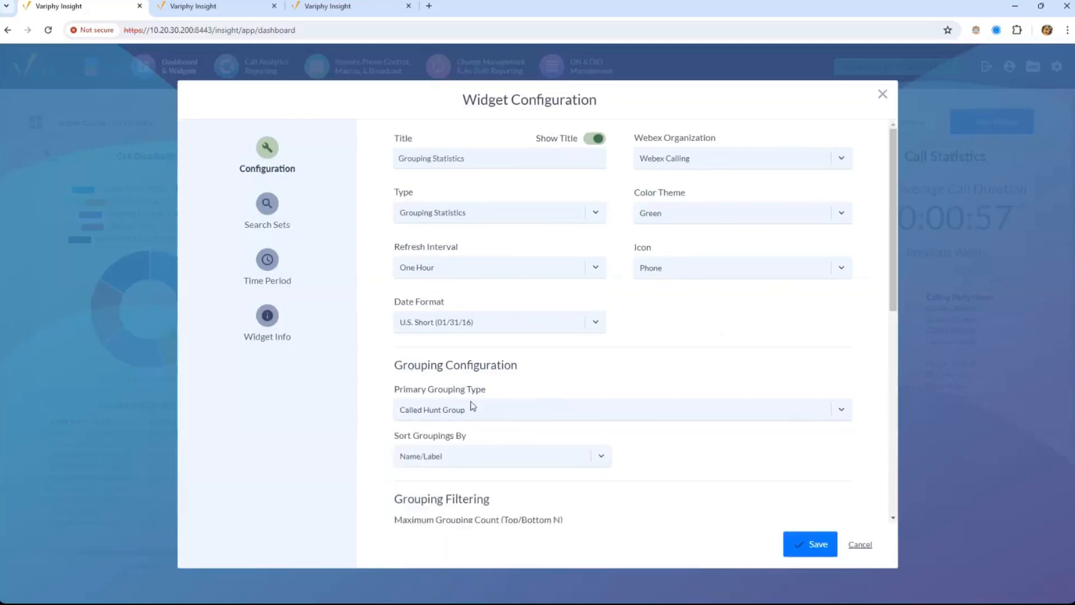
{"action": "scroll", "coordinate": [704, 370], "scroll_direction": "down", "scroll_amount": 7}
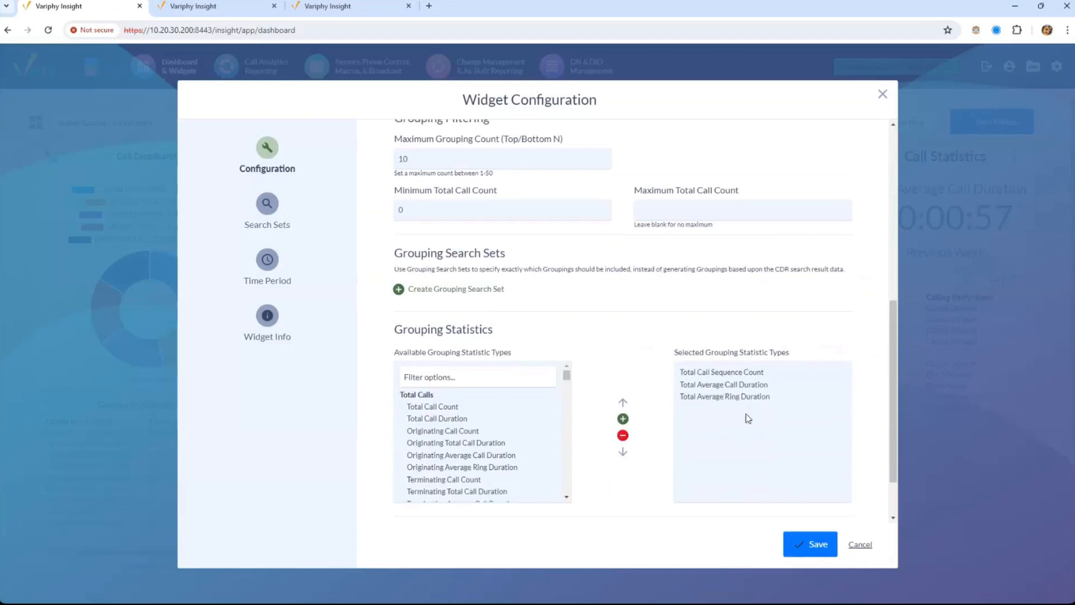
{"action": "left_click_drag", "start_coordinate": [893, 440], "coordinate": [899, 334]}
{"action": "scroll", "coordinate": [899, 335], "scroll_direction": "up", "scroll_amount": 2}
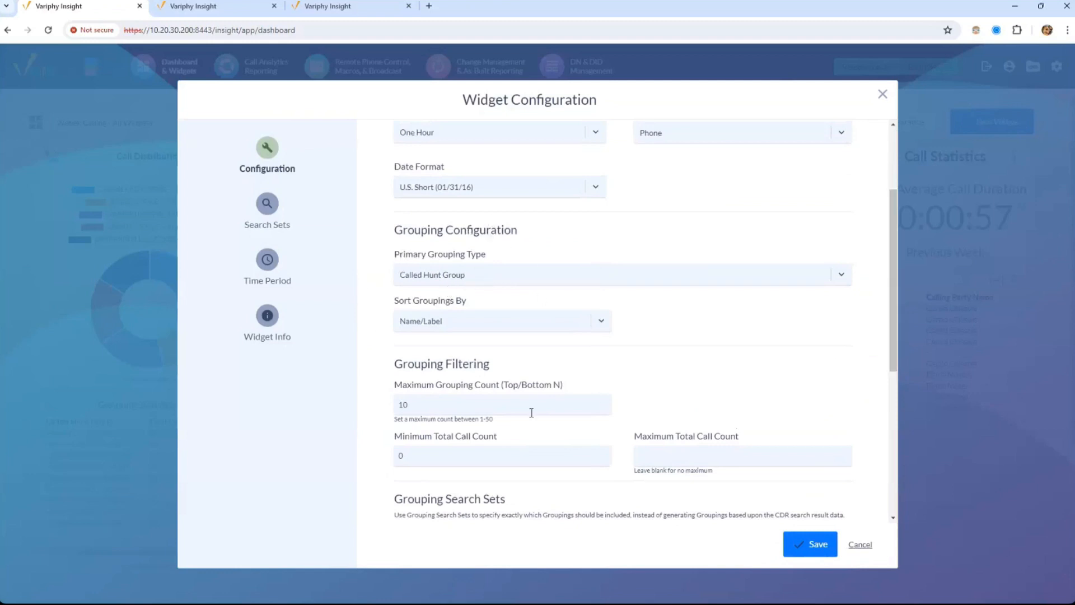
{"action": "scroll", "coordinate": [899, 275], "scroll_direction": "down", "scroll_amount": 3}
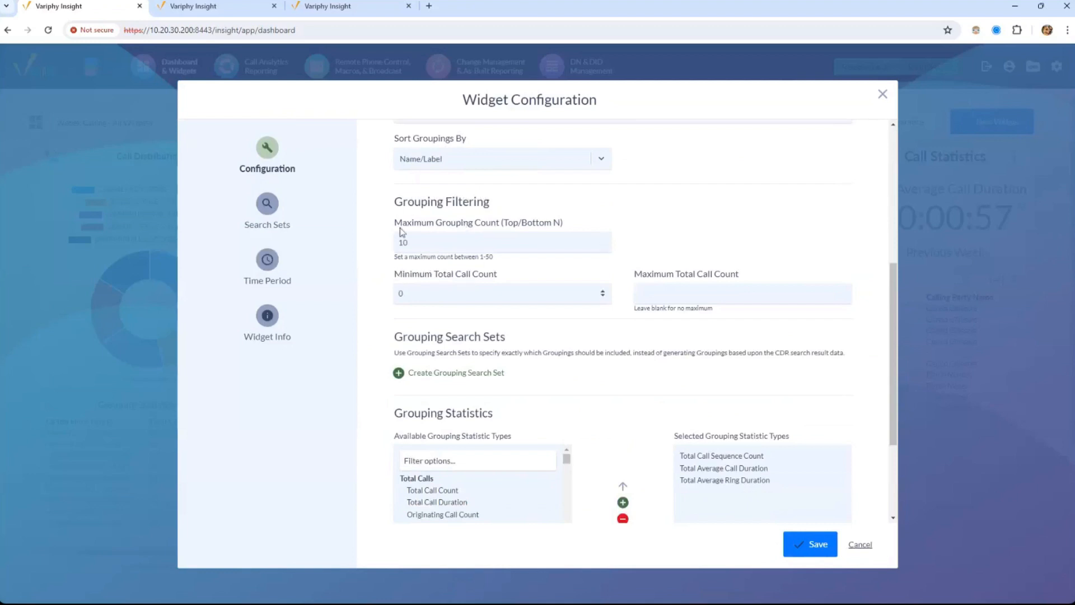
{"action": "scroll", "coordinate": [886, 359], "scroll_direction": "down", "scroll_amount": 3}
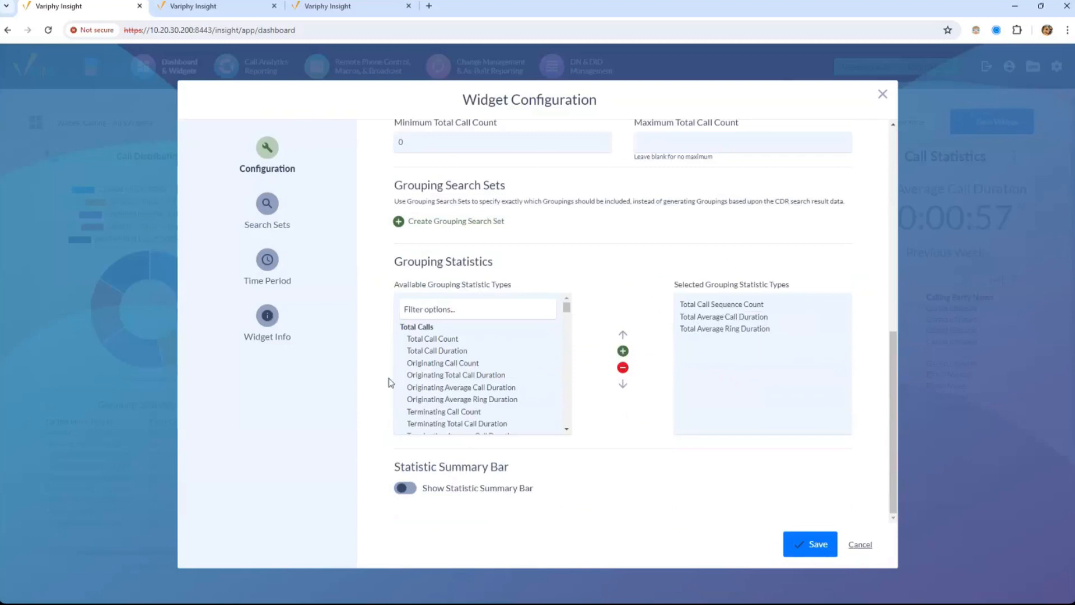
{"action": "left_click", "coordinate": [267, 215]}
{"action": "left_click", "coordinate": [267, 274]}
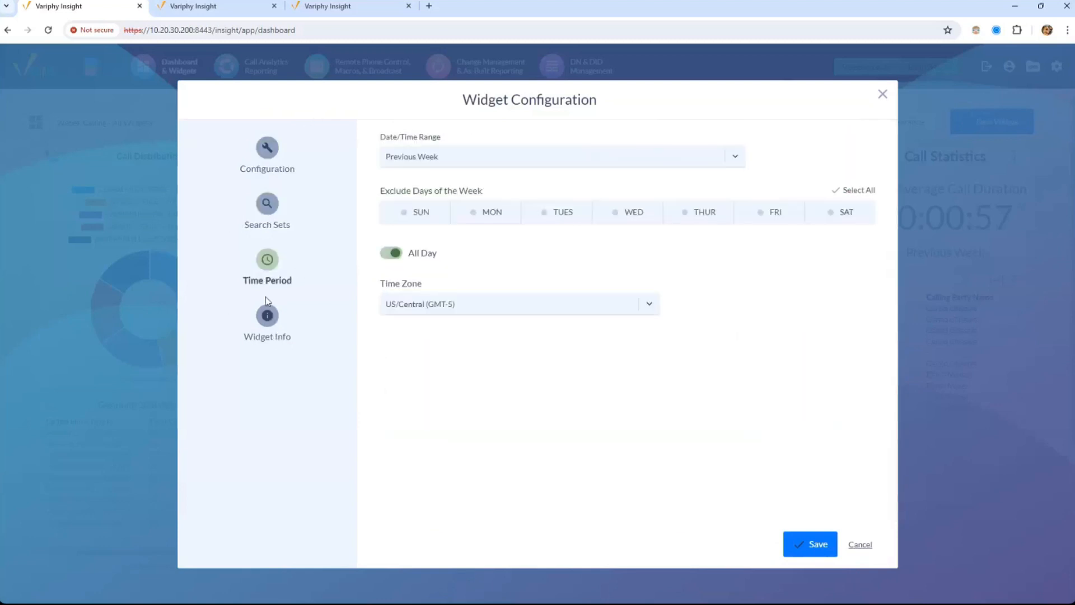
{"action": "left_click", "coordinate": [882, 94]}
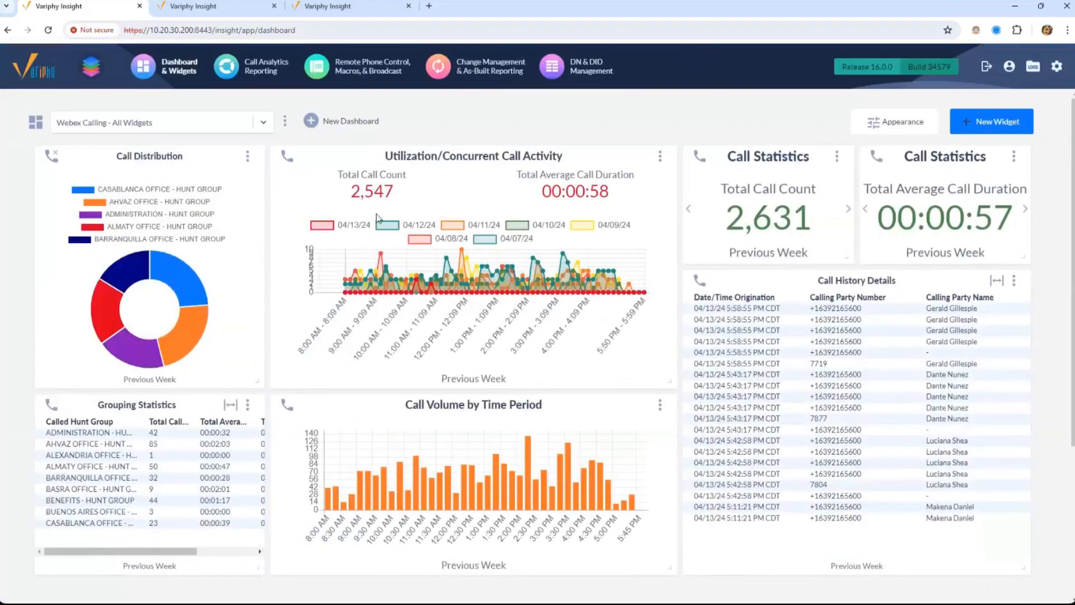
Bring up the Call History Details widget's options menu
{"action": "mouse_move", "coordinate": [346, 289]}
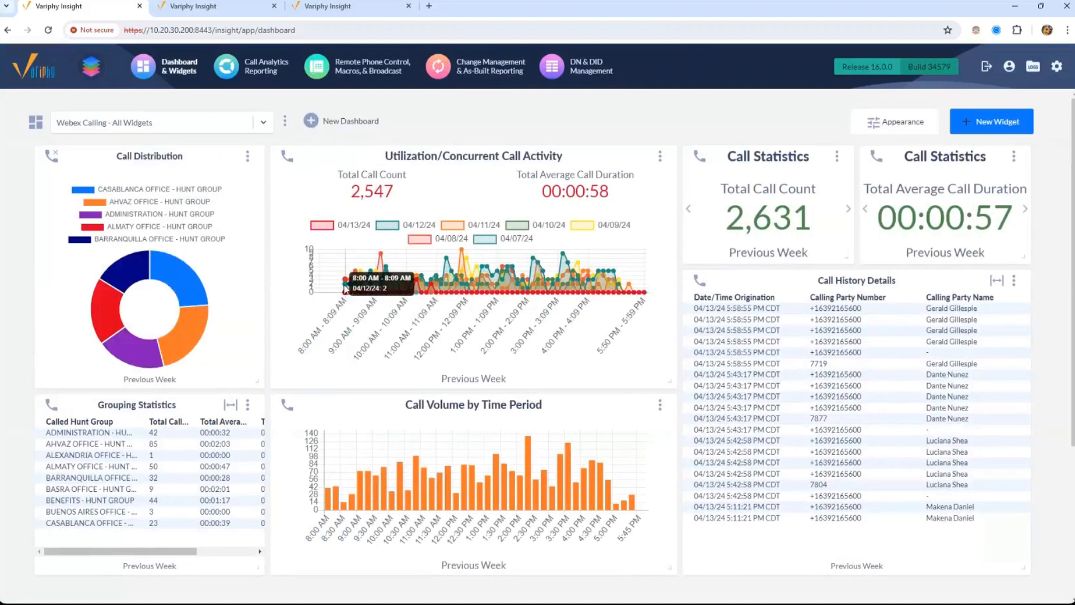
{"action": "left_click", "coordinate": [248, 404]}
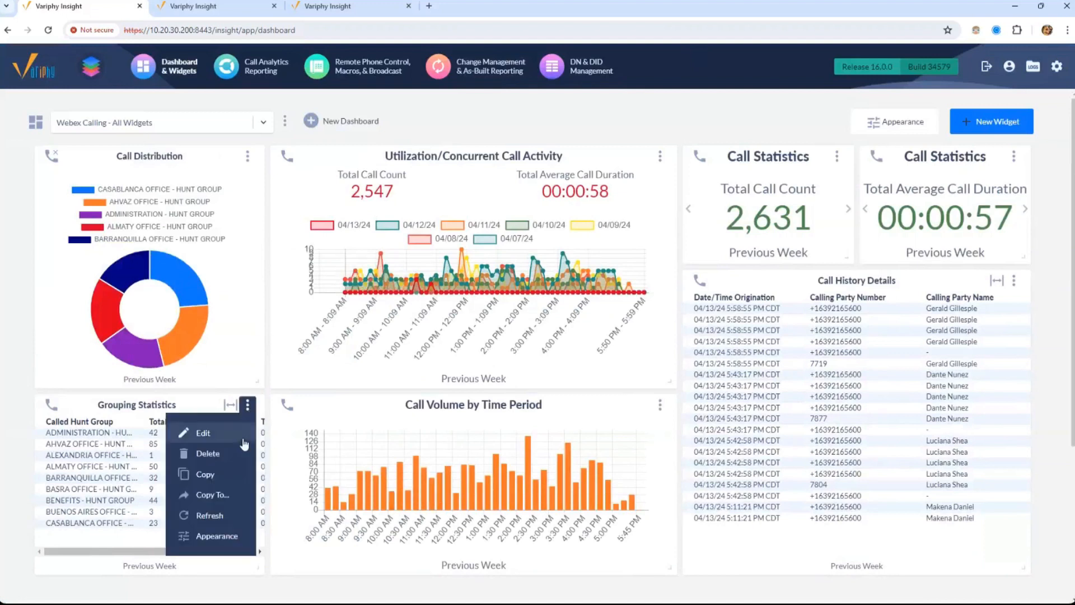
{"action": "left_click", "coordinate": [1013, 280]}
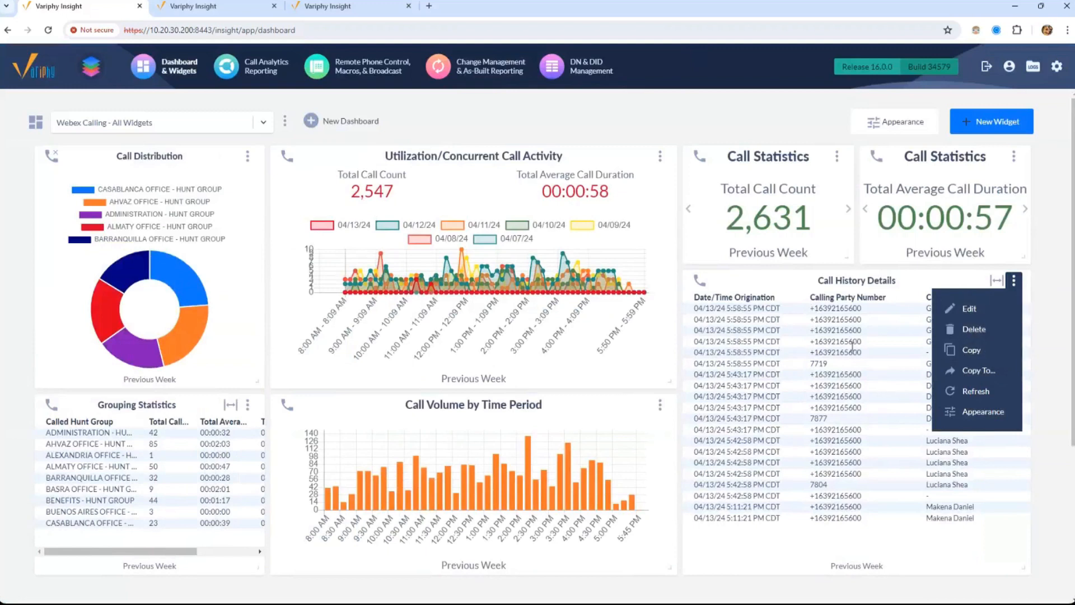
Start copying Call History Details to another dashboard, view the dashboard list, then cancel
{"action": "left_click", "coordinate": [959, 370]}
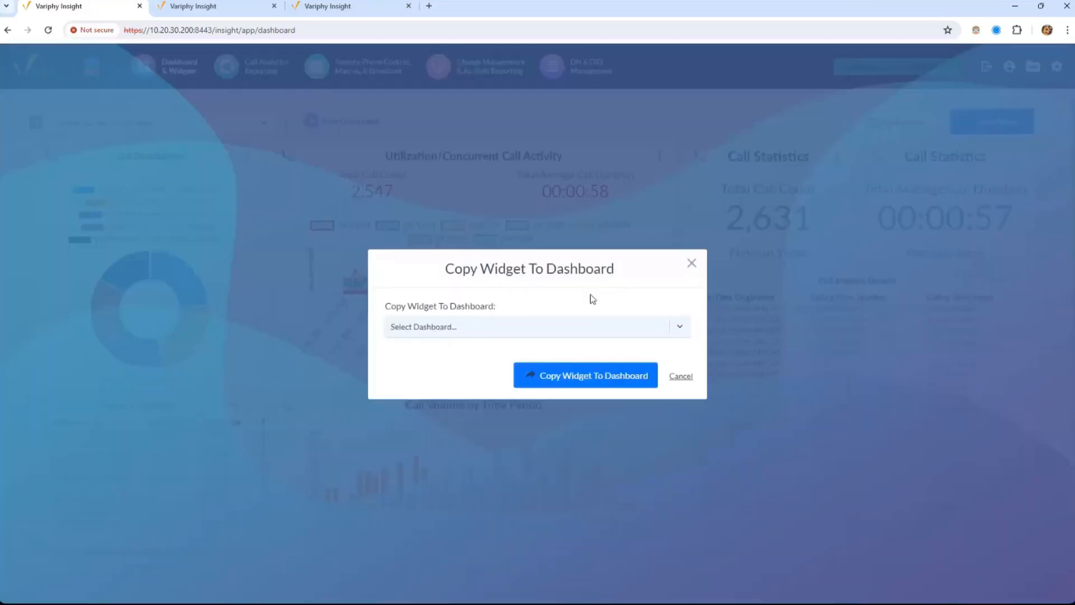
{"action": "left_click", "coordinate": [477, 333]}
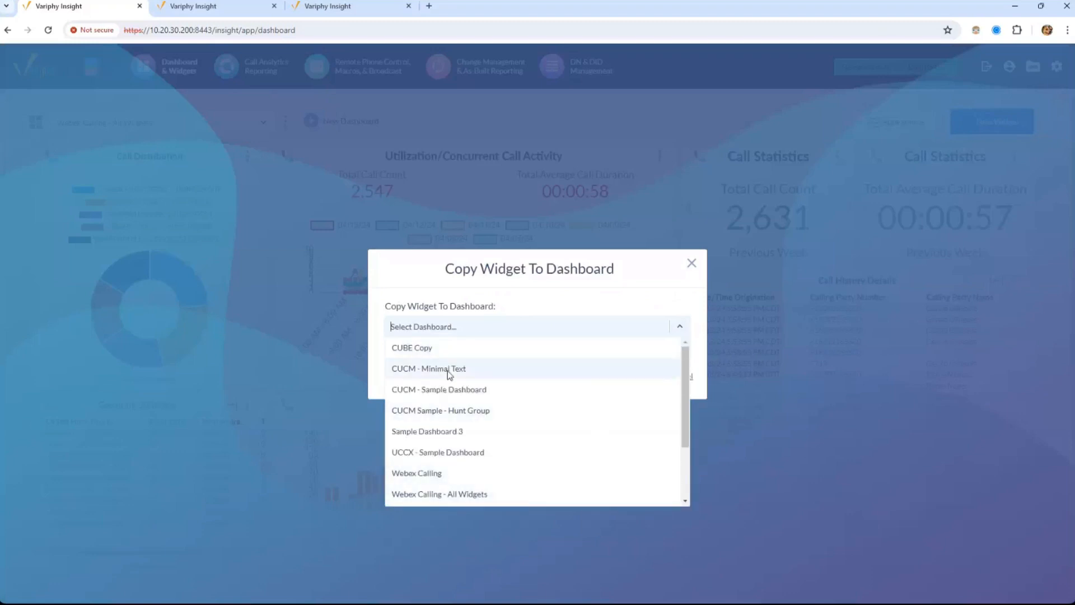
{"action": "left_click", "coordinate": [685, 269]}
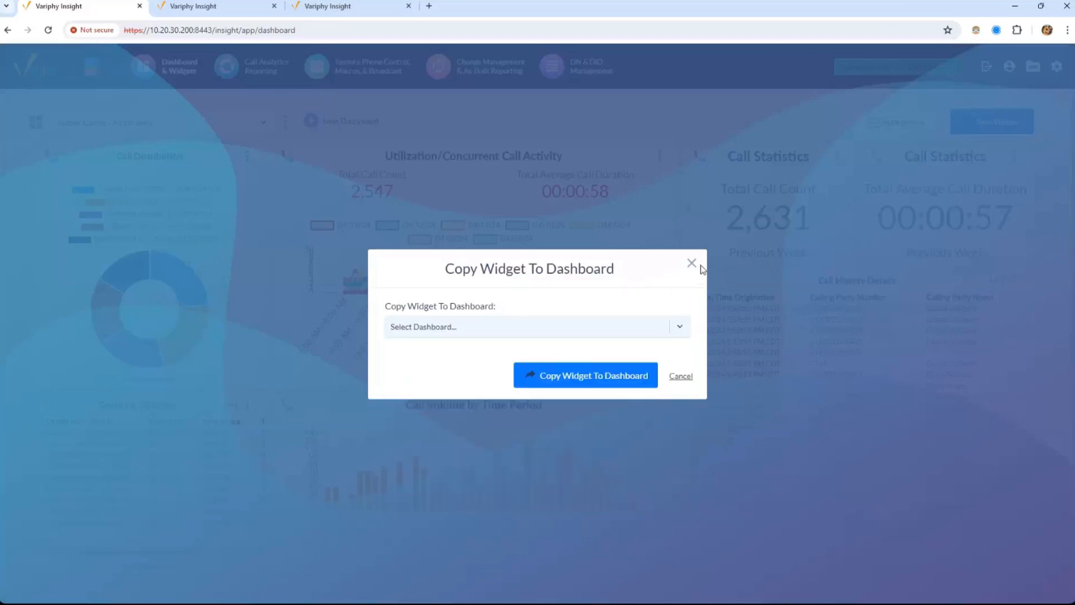
{"action": "left_click", "coordinate": [692, 263]}
{"action": "left_click", "coordinate": [1013, 280]}
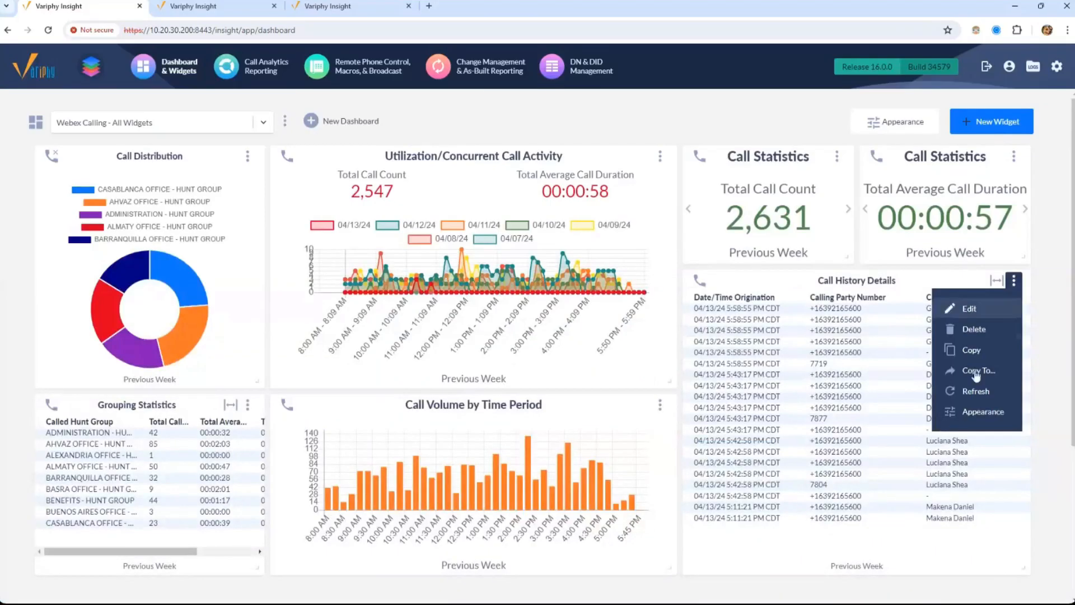
Raise the Call History Details font to a medium size with compact row spacing
{"action": "left_click", "coordinate": [983, 411]}
{"action": "scroll", "coordinate": [1021, 522], "scroll_direction": "down", "scroll_amount": 2}
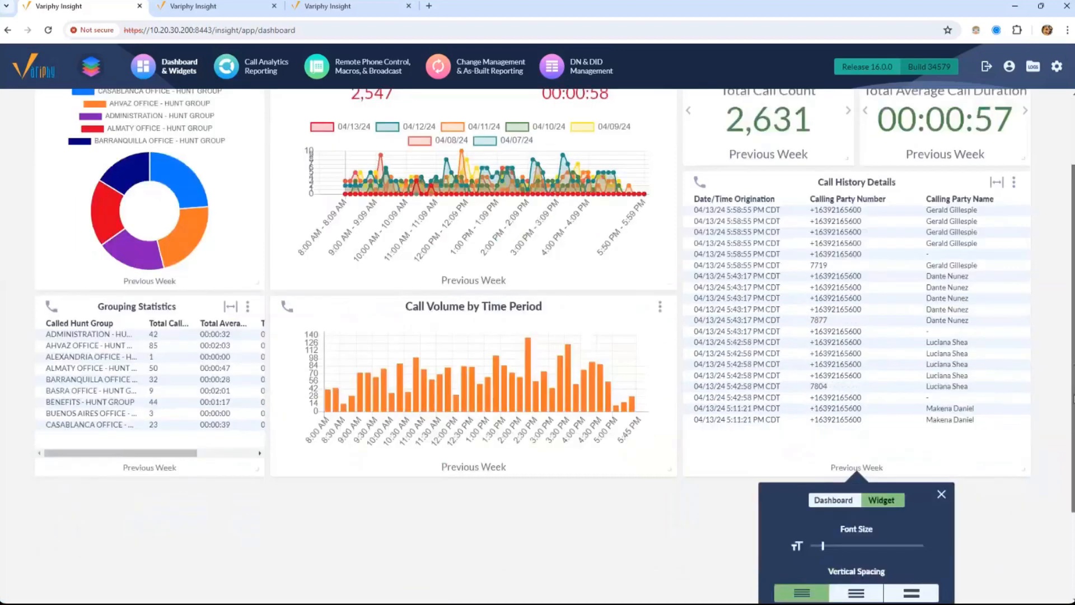
{"action": "scroll", "coordinate": [895, 537], "scroll_direction": "down", "scroll_amount": 1}
{"action": "left_click_drag", "start_coordinate": [823, 483], "coordinate": [901, 483]}
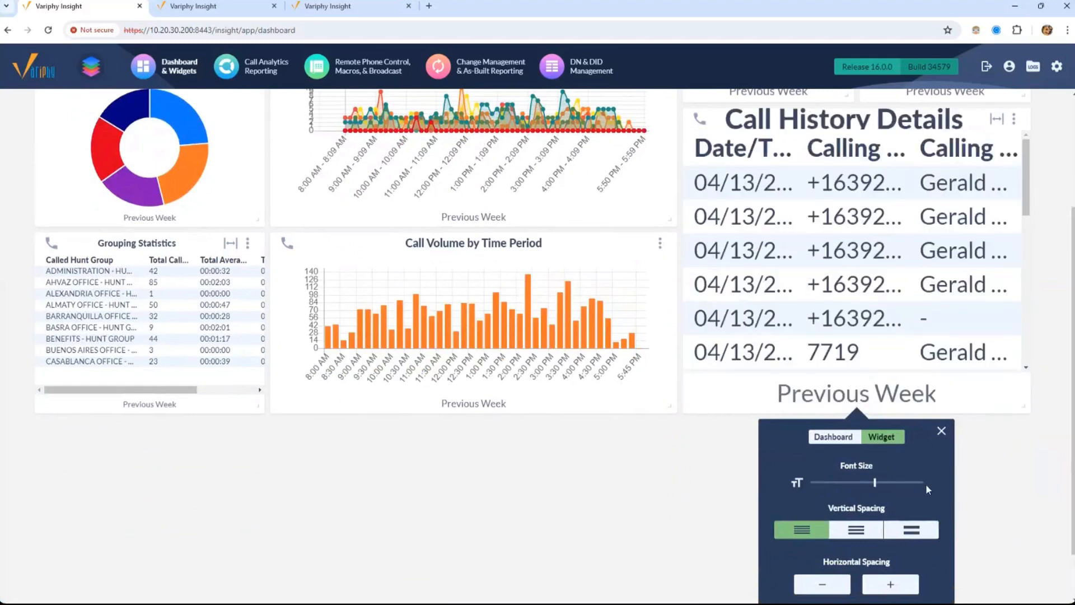
{"action": "left_click", "coordinate": [855, 532]}
{"action": "left_click", "coordinate": [901, 534]}
{"action": "left_click", "coordinate": [802, 532]}
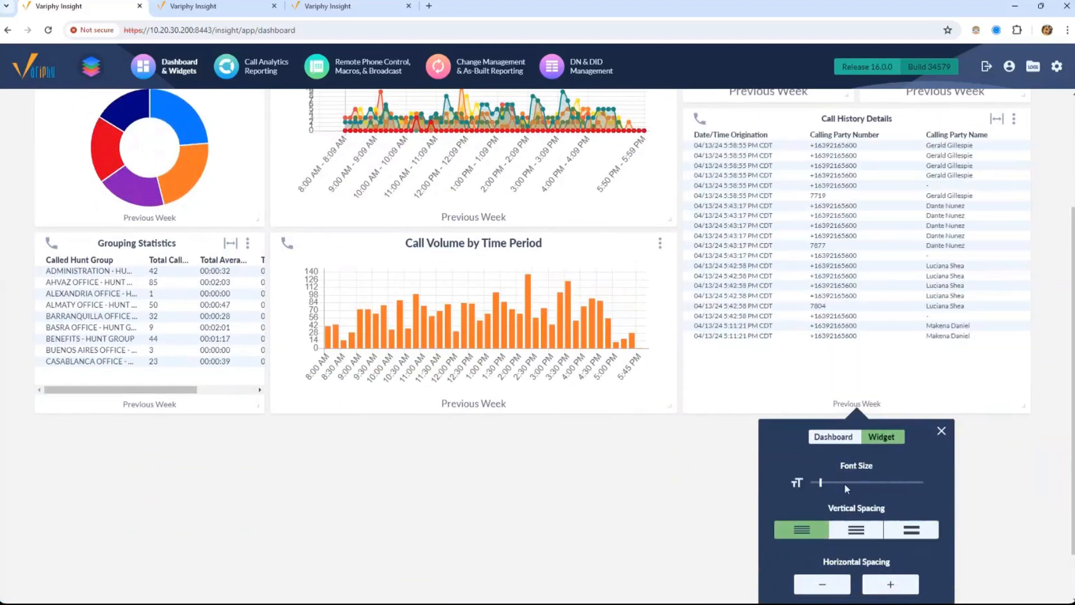
{"action": "left_click", "coordinate": [844, 483]}
{"action": "left_click_drag", "start_coordinate": [843, 491], "coordinate": [832, 485]}
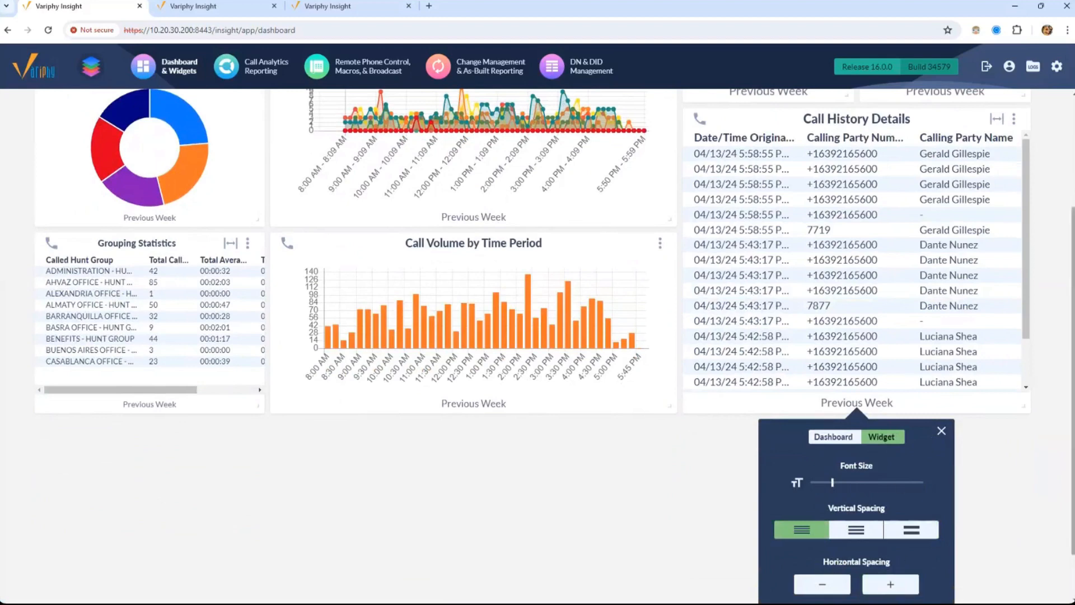
{"action": "left_click_drag", "start_coordinate": [1072, 367], "coordinate": [1073, 321]}
{"action": "left_click", "coordinate": [941, 500]}
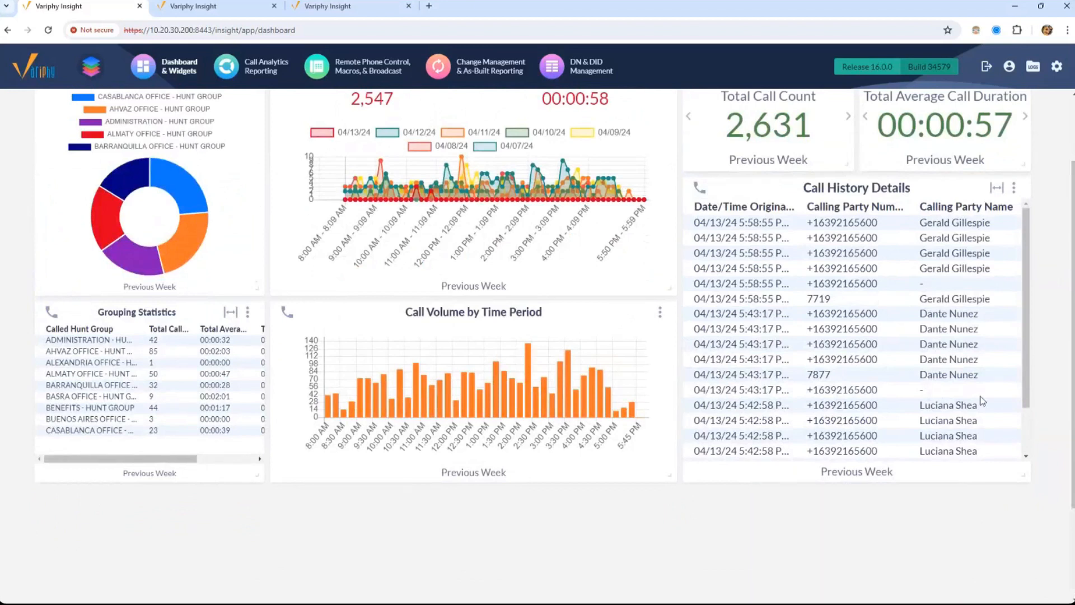
Widen the Date/Time Origination column, narrow the calling party number column, and save the widths
{"action": "left_click", "coordinate": [994, 191]}
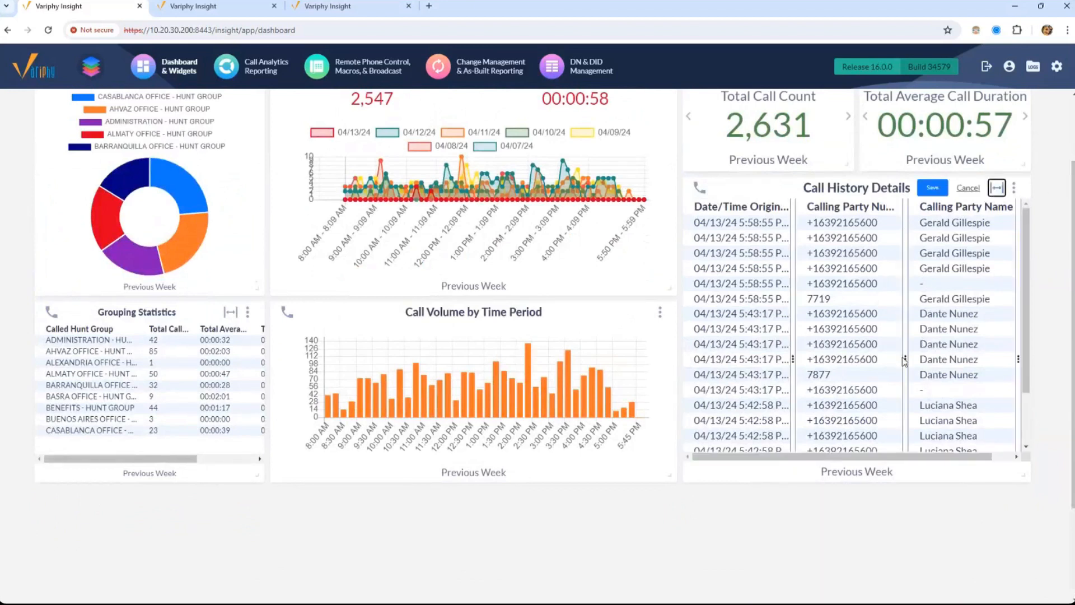
{"action": "mouse_move", "coordinate": [905, 360]}
{"action": "left_mouse_down"}
{"action": "mouse_move", "coordinate": [851, 363]}
{"action": "mouse_move", "coordinate": [1028, 364]}
{"action": "mouse_move", "coordinate": [919, 364]}
{"action": "left_mouse_up"}
{"action": "left_click_drag", "start_coordinate": [832, 361], "coordinate": [801, 348]}
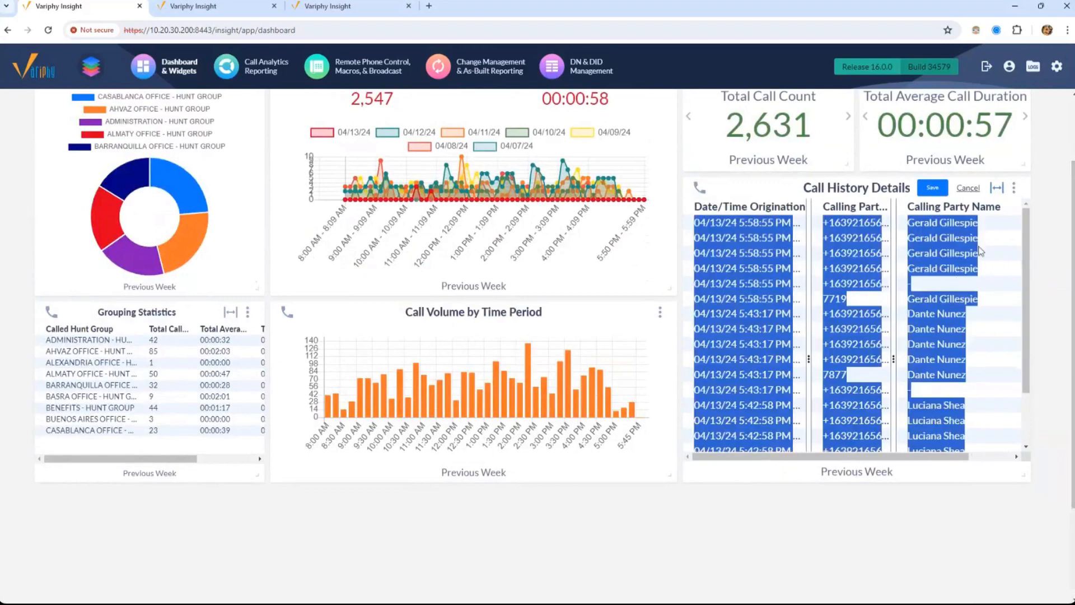
{"action": "left_click", "coordinate": [933, 189]}
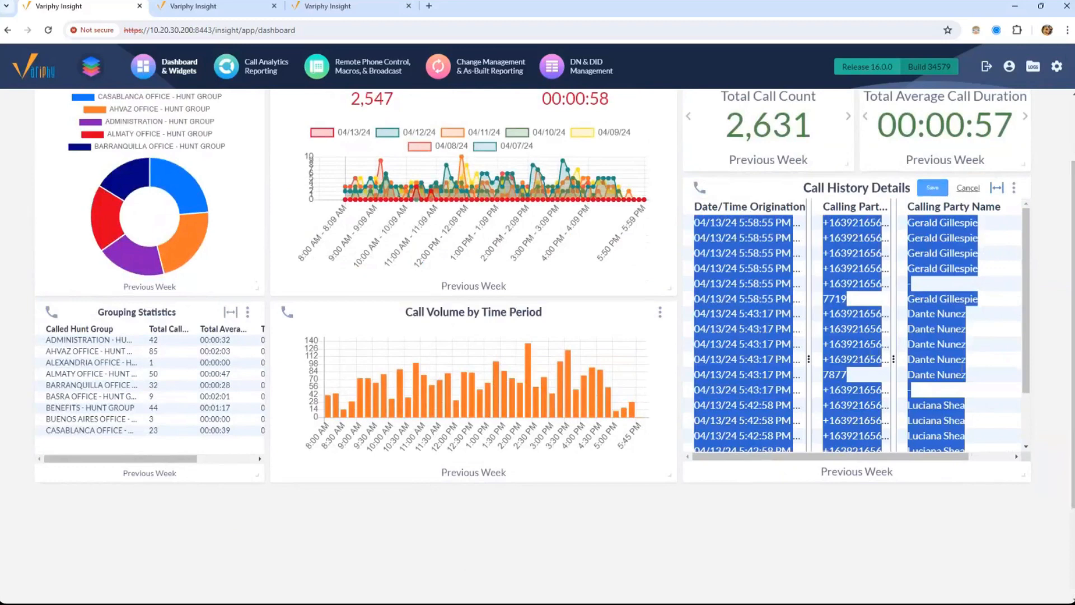
{"action": "scroll", "coordinate": [1034, 201], "scroll_direction": "up", "scroll_amount": 2}
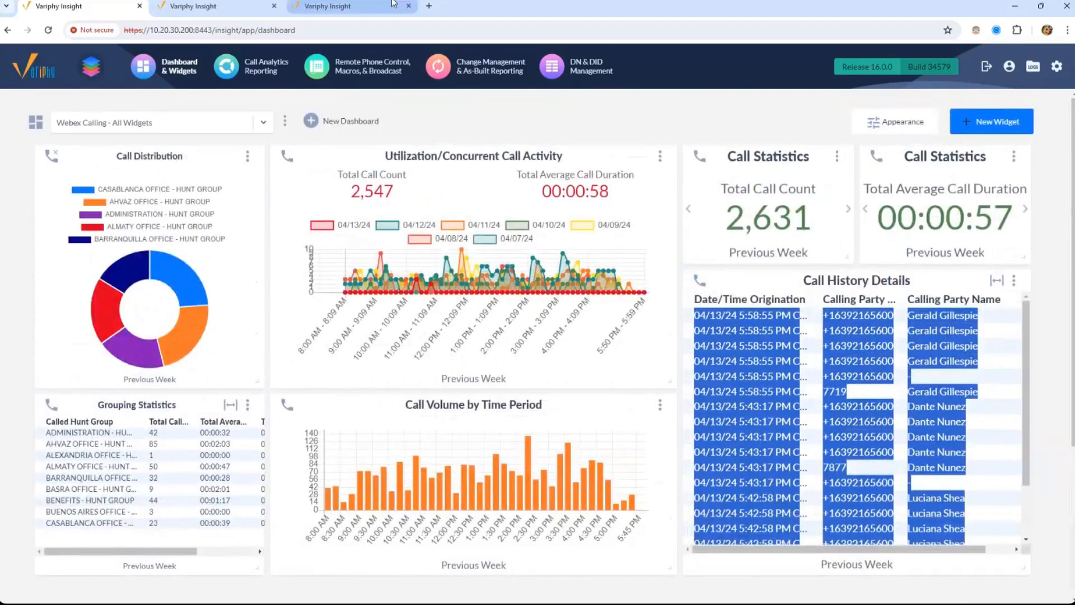
{"action": "left_click", "coordinate": [347, 6]}
{"action": "left_click", "coordinate": [970, 294]}
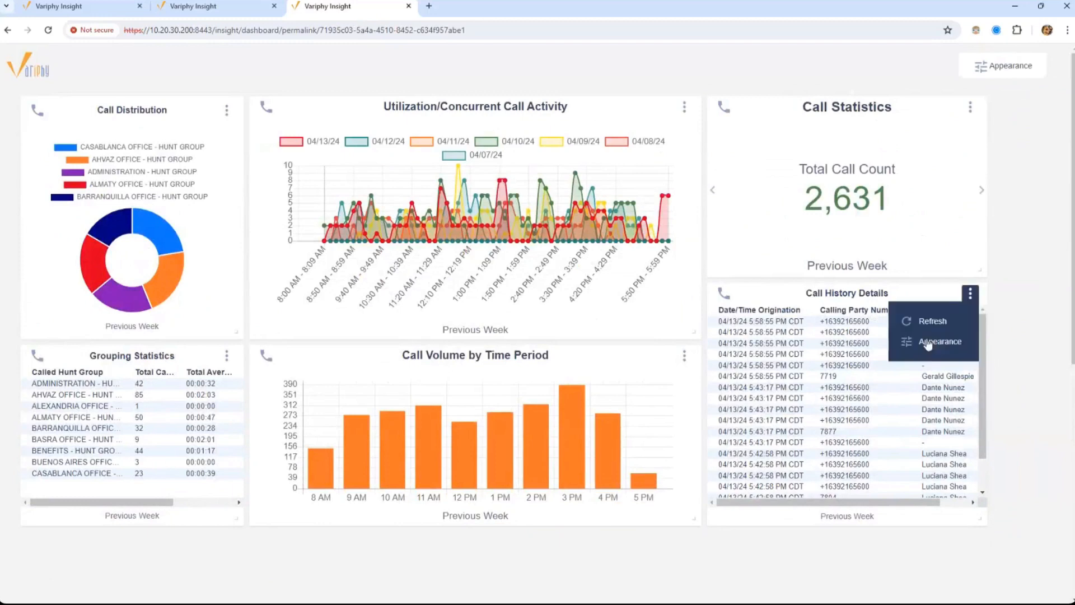
{"action": "left_click", "coordinate": [934, 320]}
{"action": "left_click", "coordinate": [215, 5]}
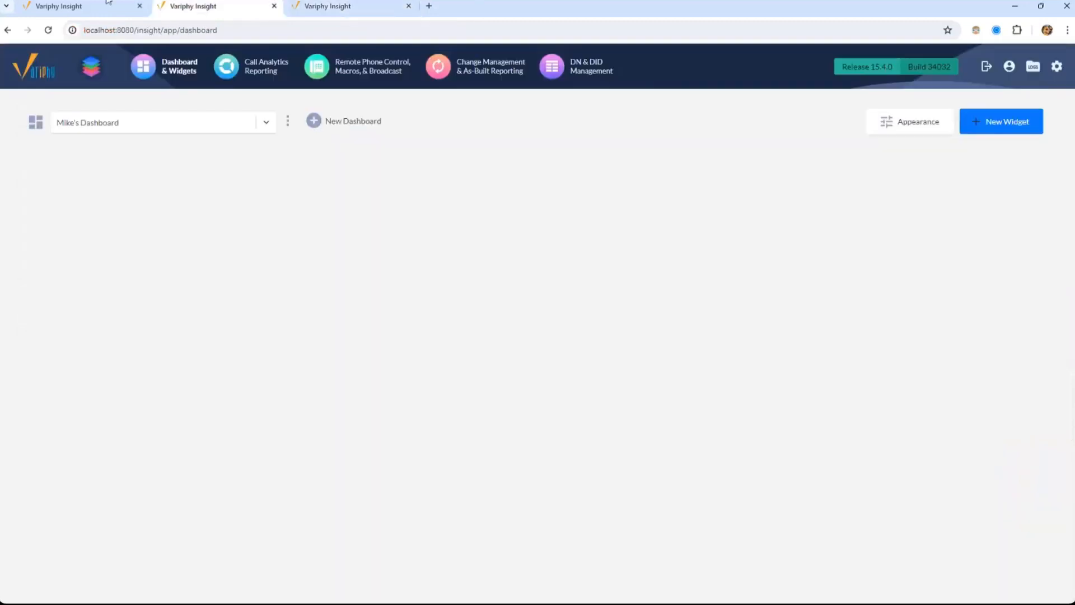
{"action": "left_click", "coordinate": [82, 4]}
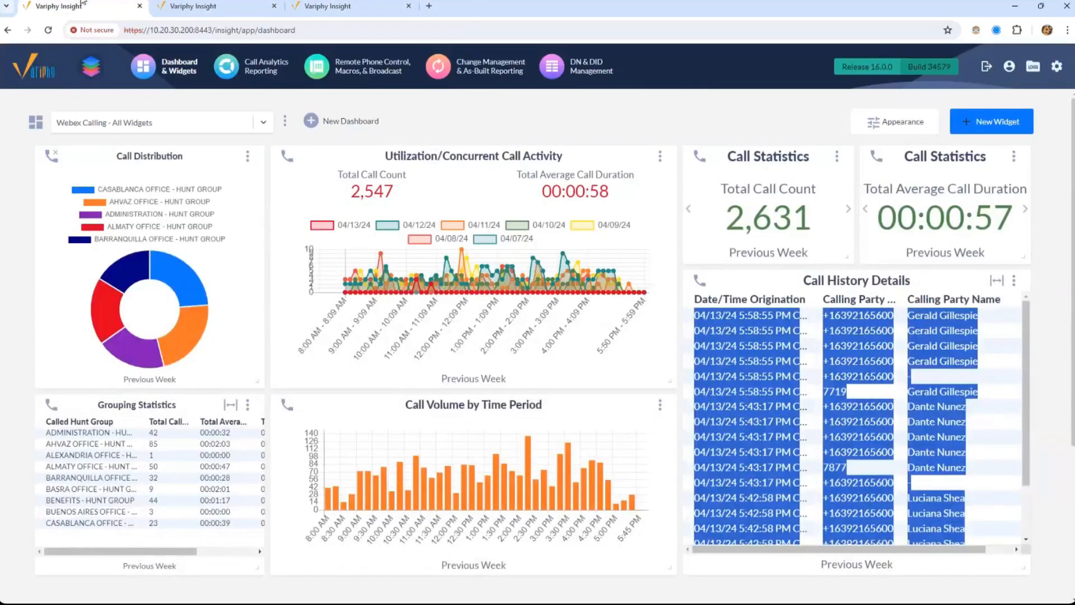